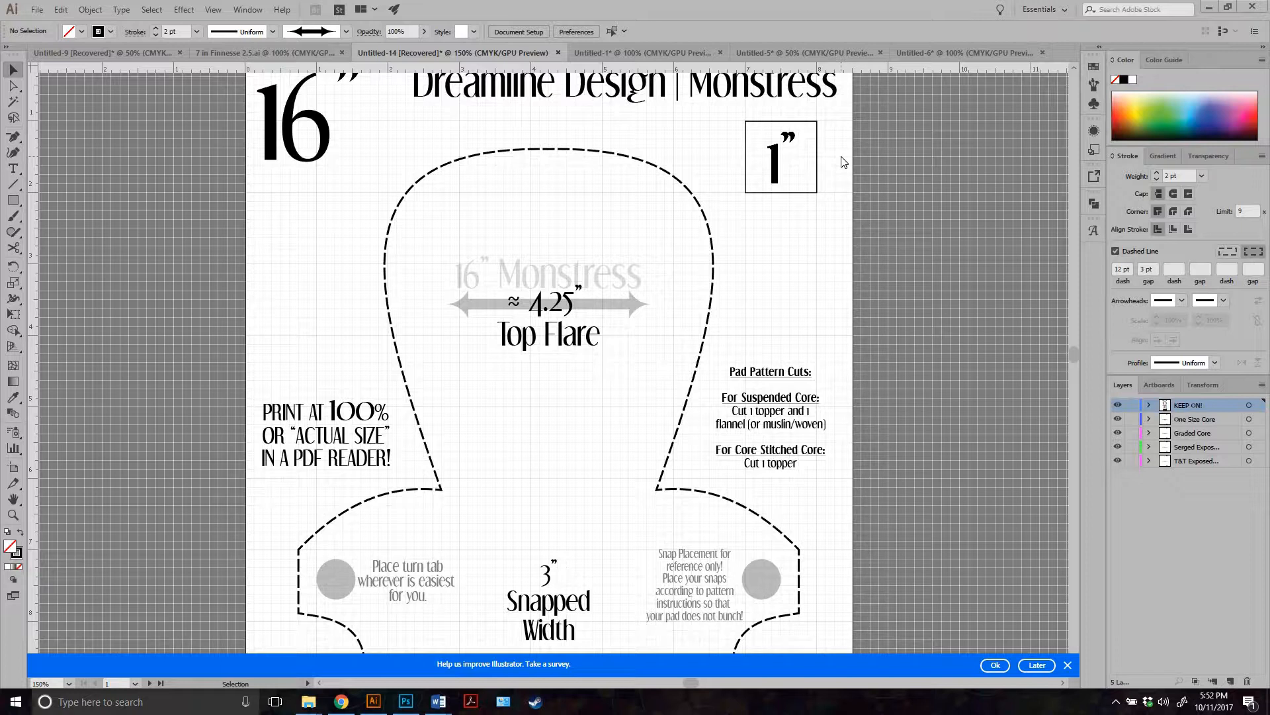
Examine the 16-inch Monstress pattern from the top flare down to the snapped width and fold line
scroll(840, 149, down, 2)
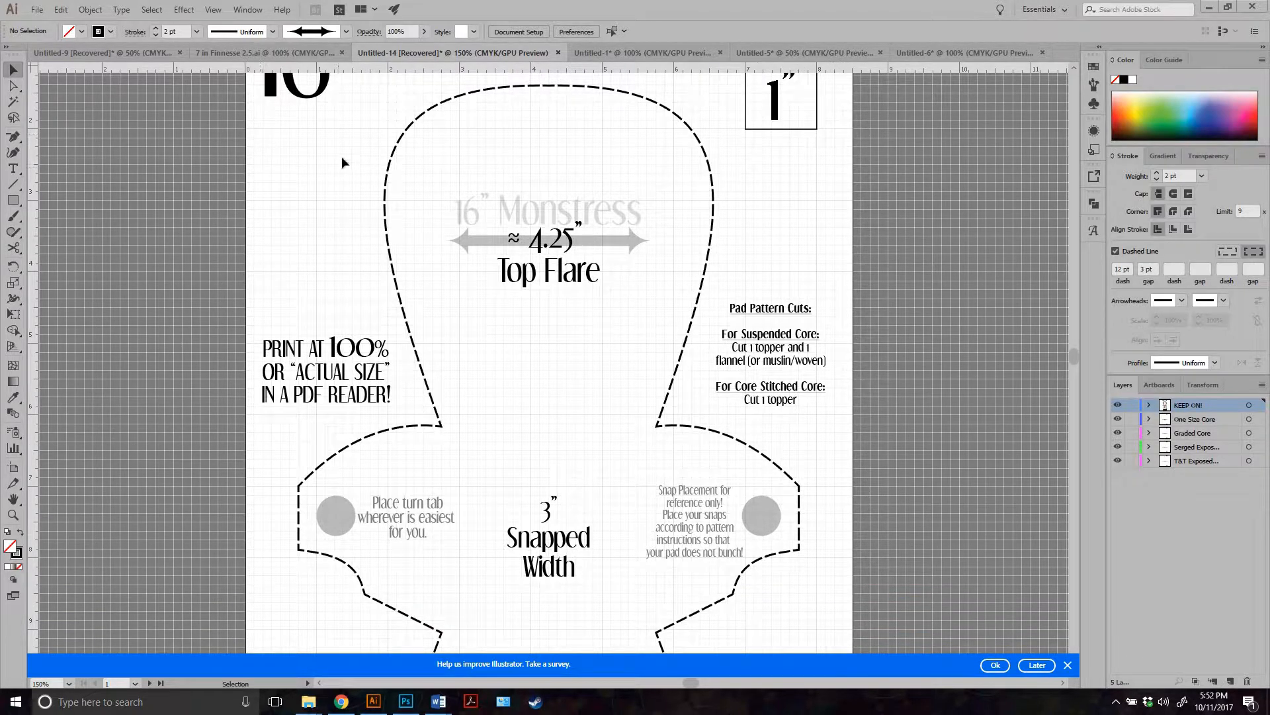
scroll(344, 163, down, 1)
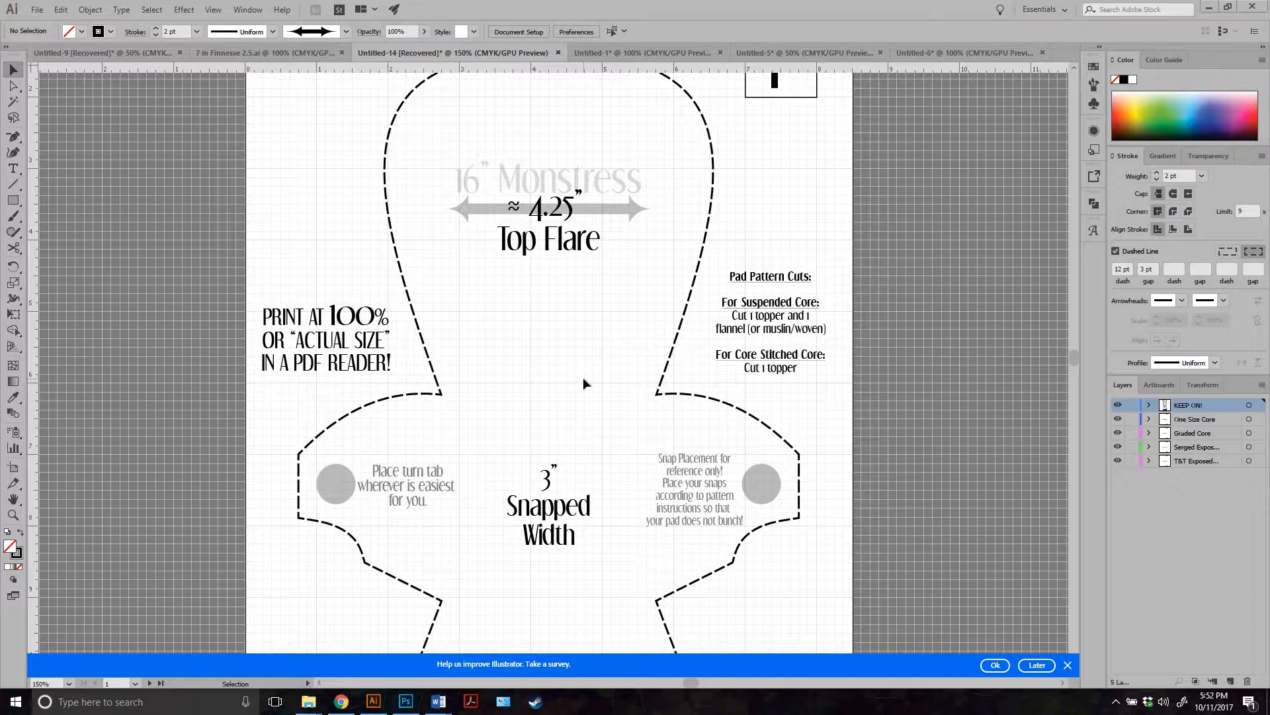
scroll(573, 327, up, 3)
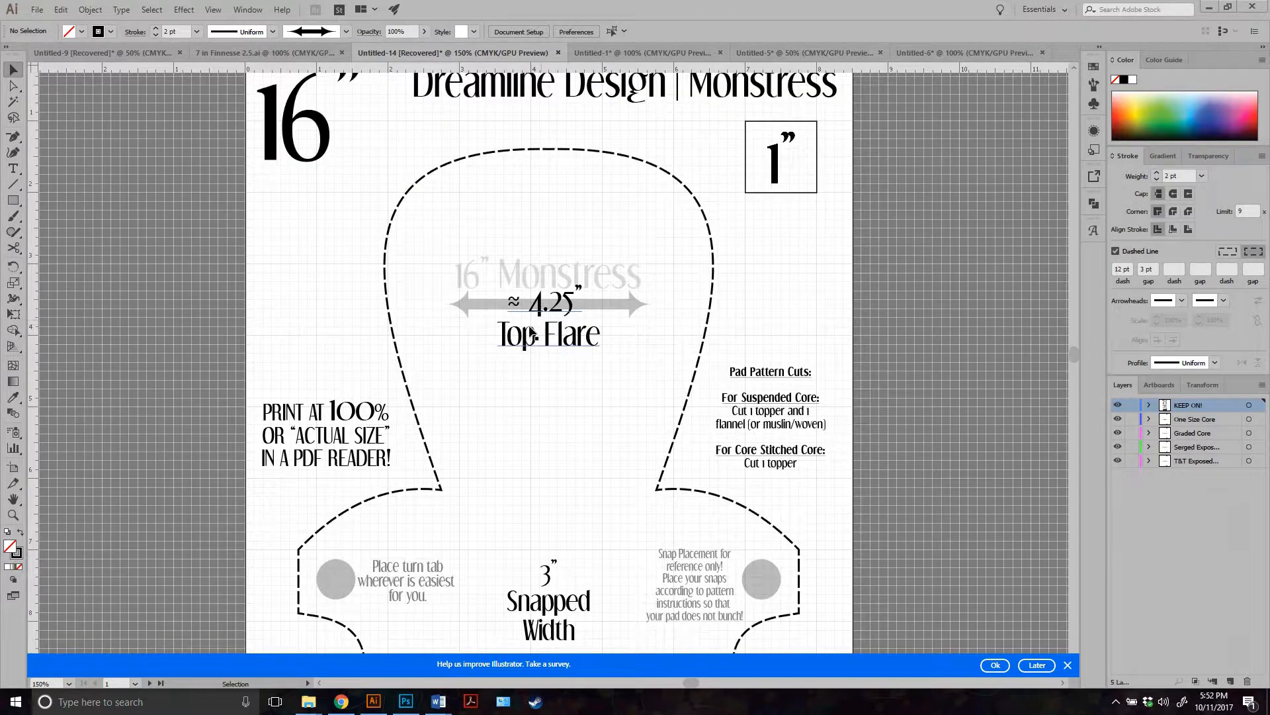
scroll(539, 311, down, 2)
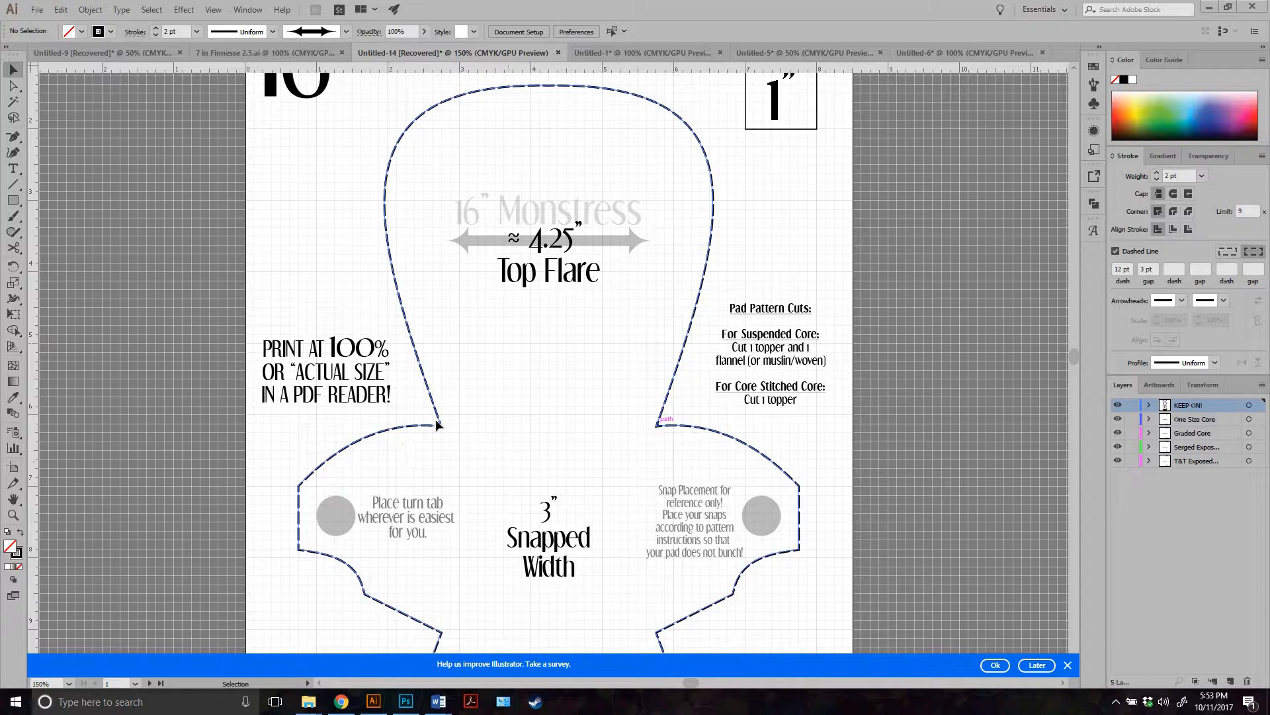
scroll(536, 387, down, 3)
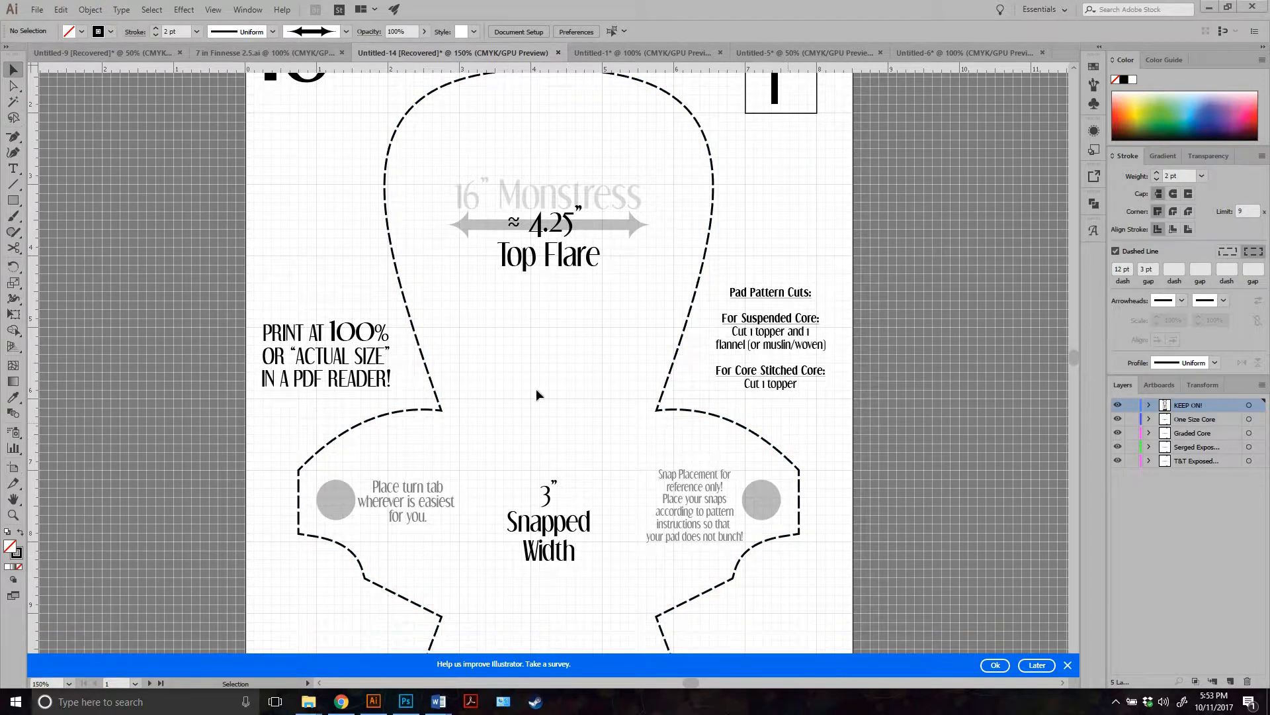
scroll(572, 383, down, 2)
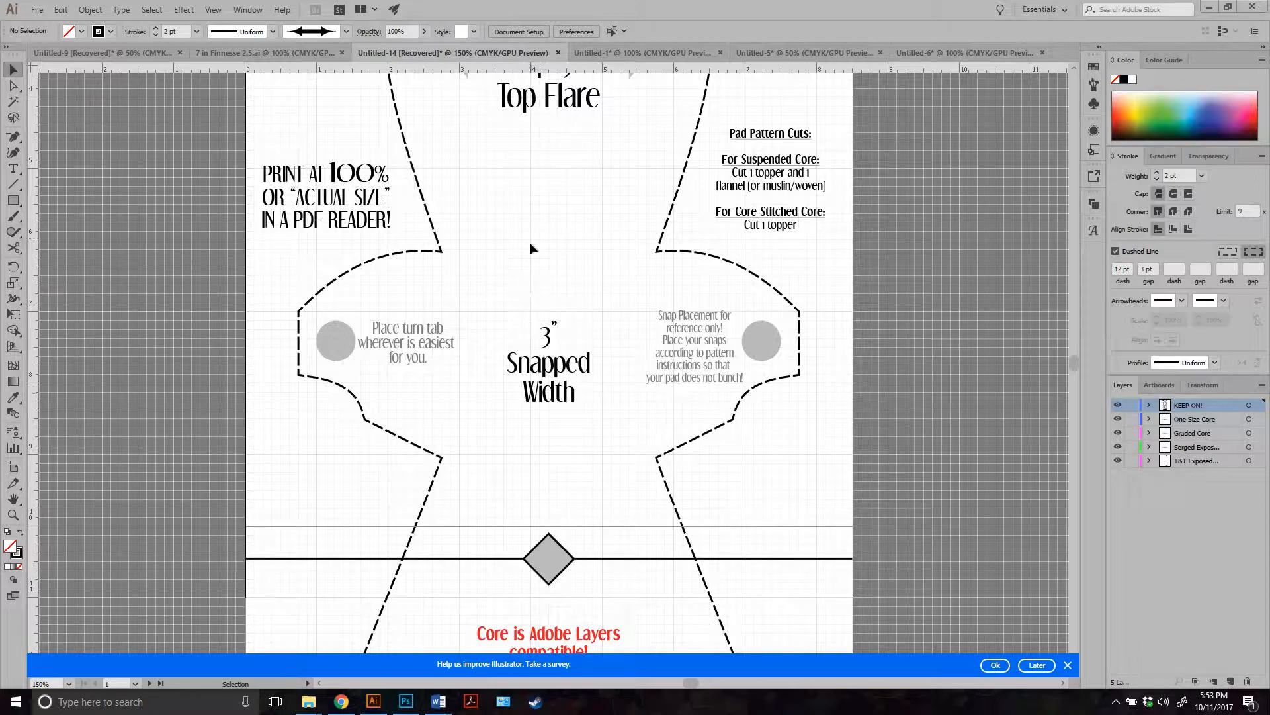
scroll(648, 294, up, 5)
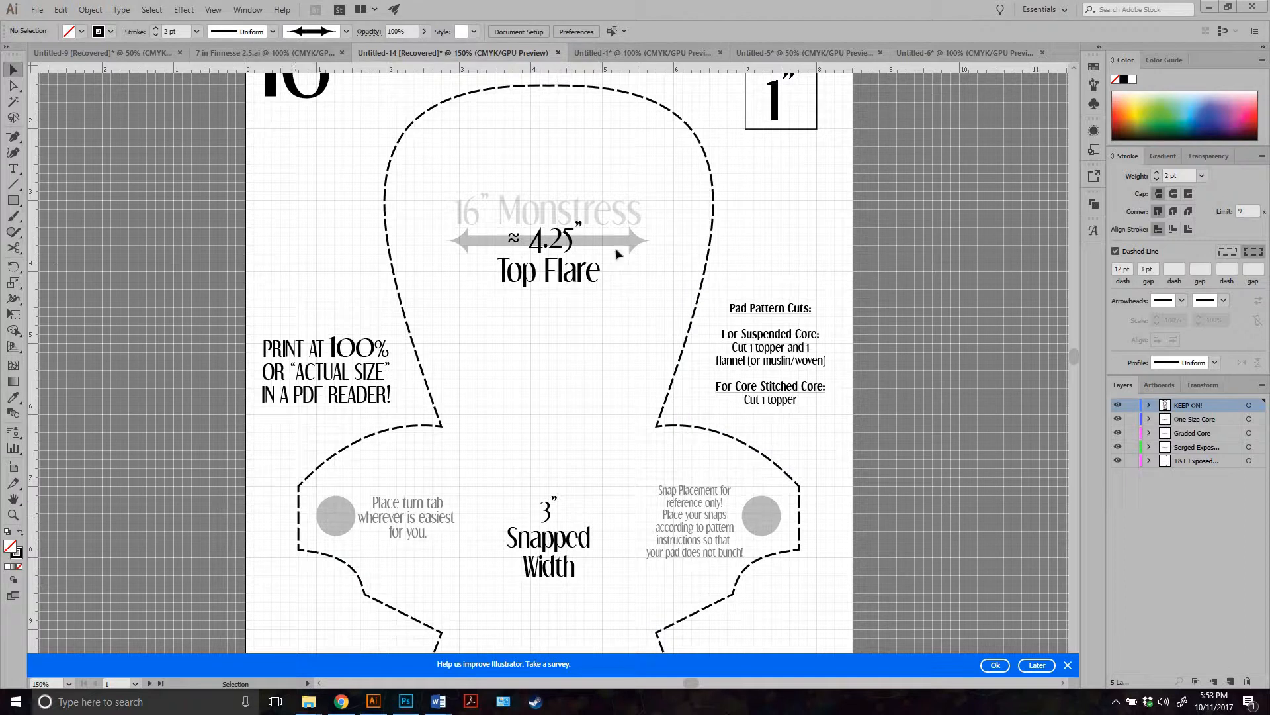
scroll(706, 220, up, 1)
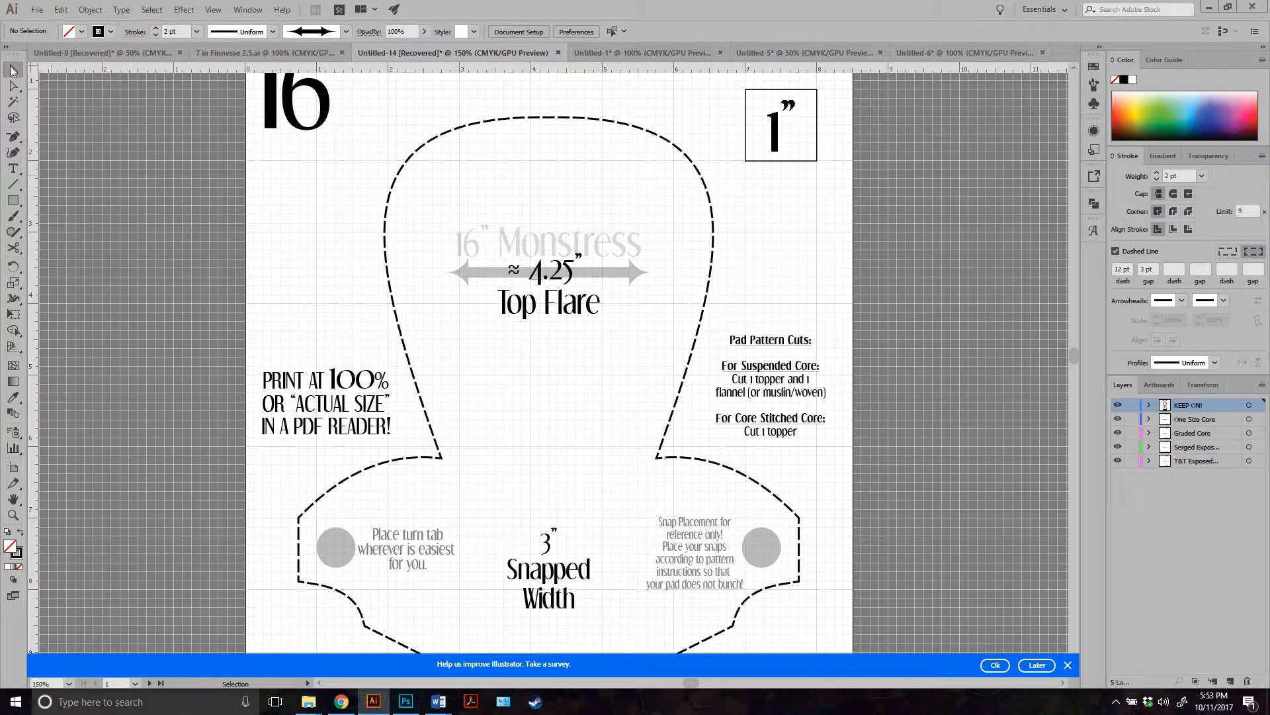
Offset the dashed pad outline outward by 0.25 in with miter joins and a miter limit of 4
click(386, 236)
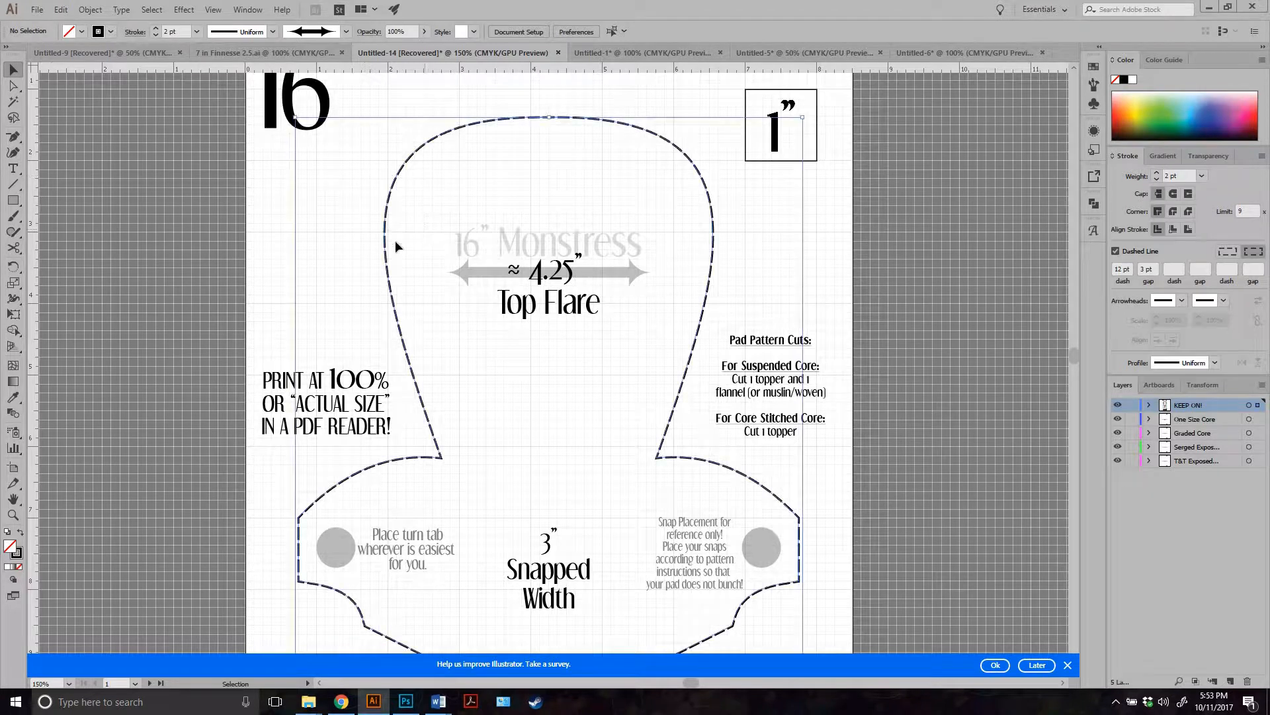
click(90, 10)
mouse_move(119, 311)
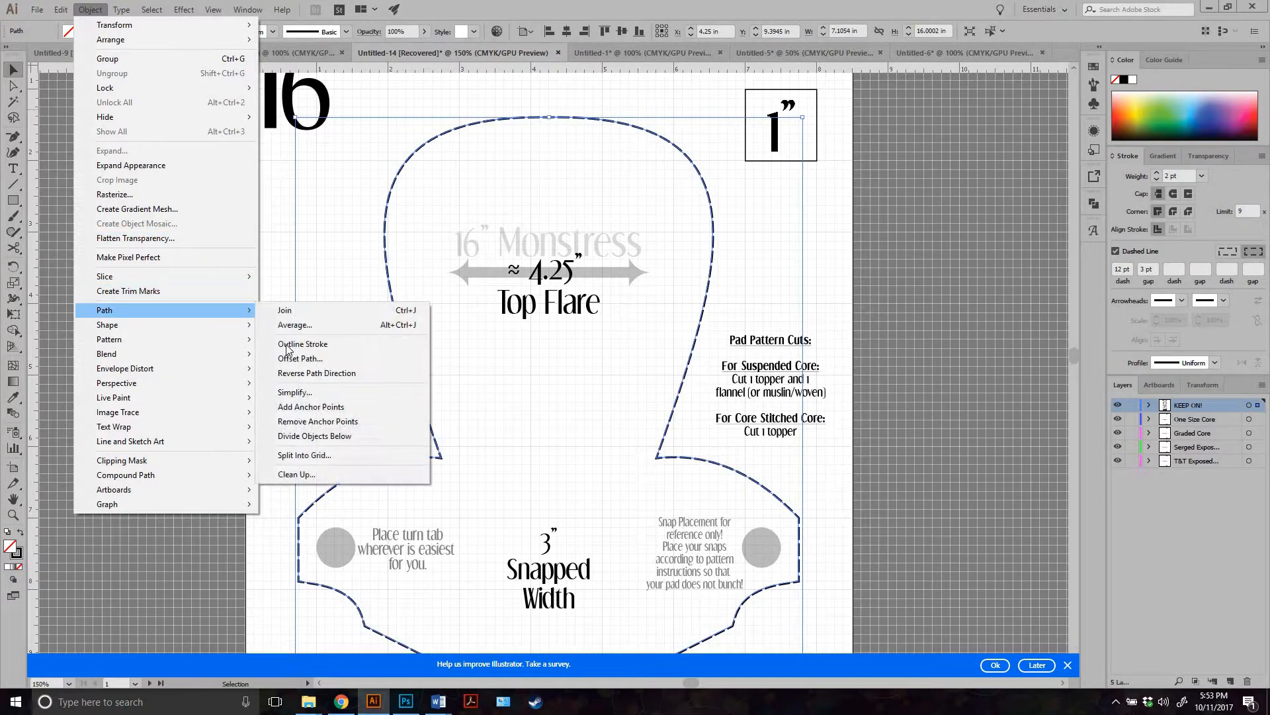
click(301, 359)
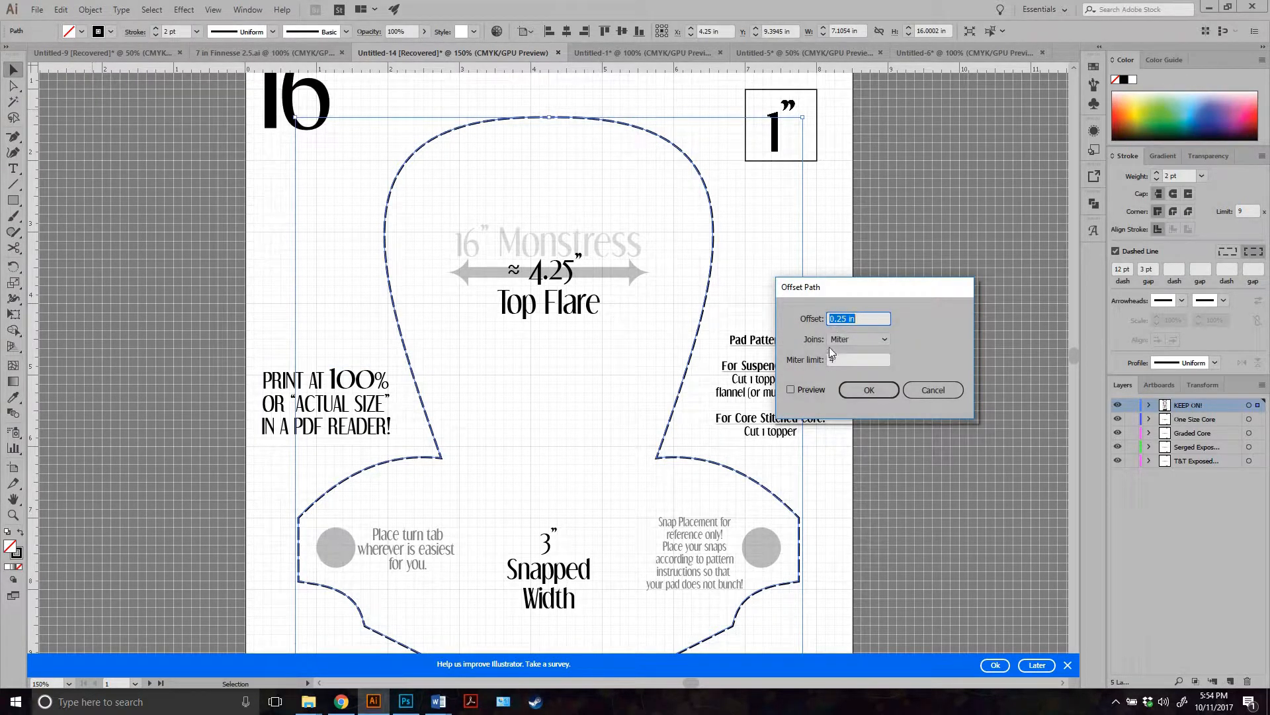
click(790, 390)
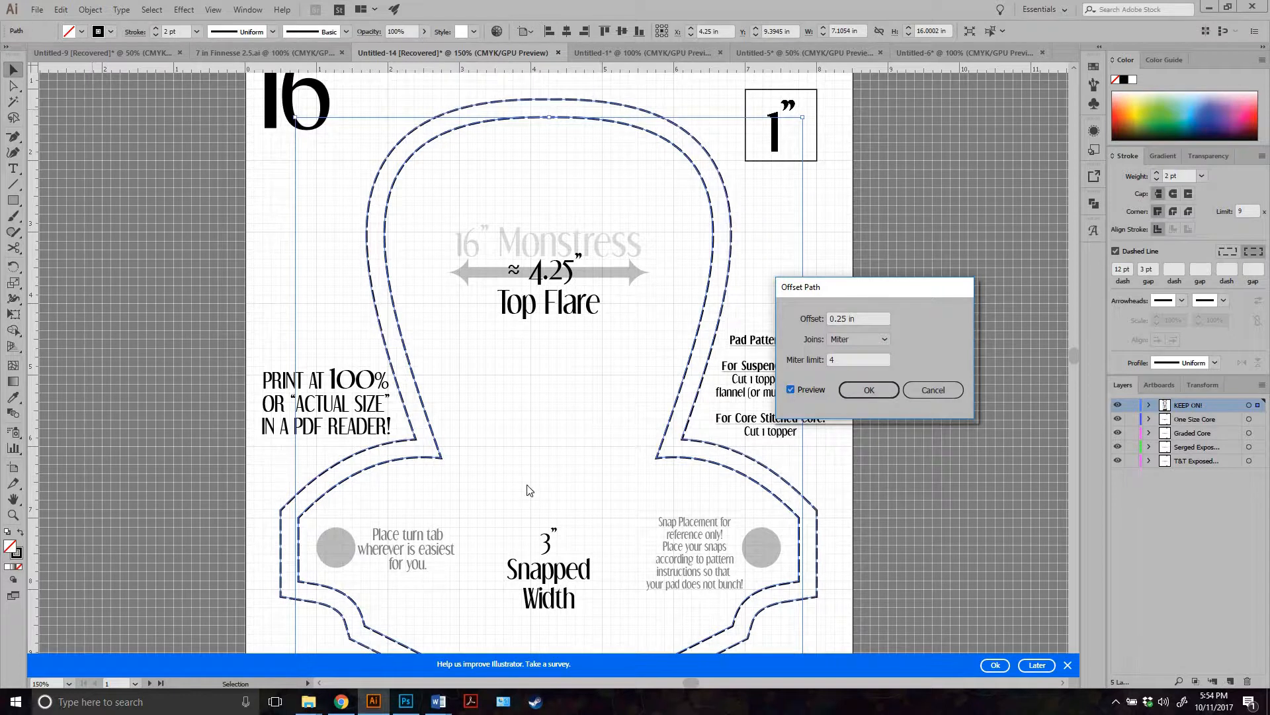
click(872, 390)
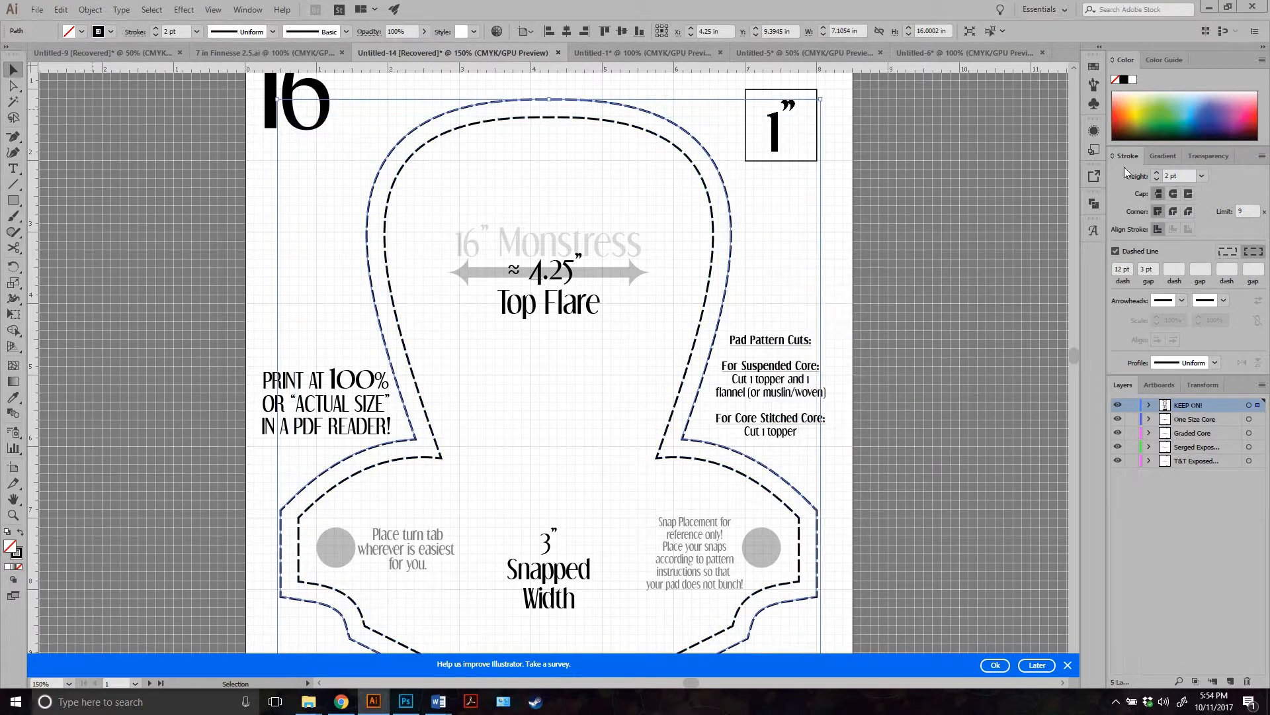
Make the new outer outline a solid line by turning off its dashes, and deselect it
click(1116, 251)
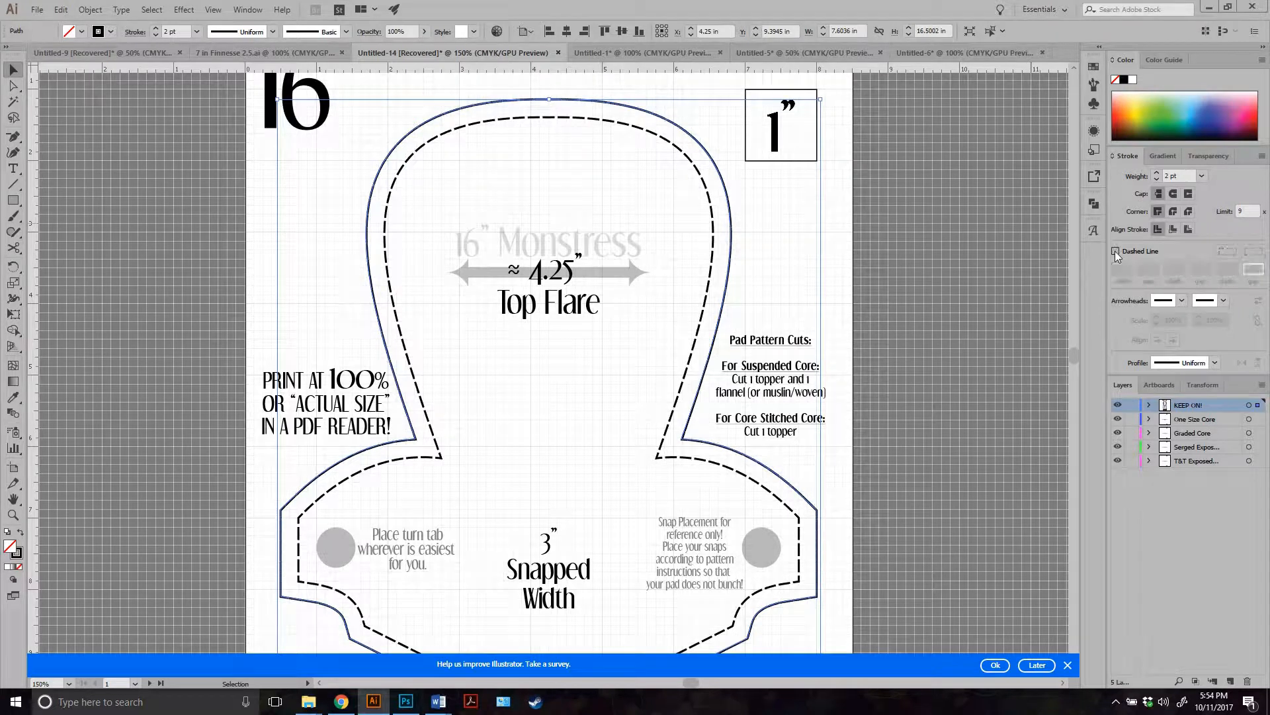
scroll(199, 278, down, 3)
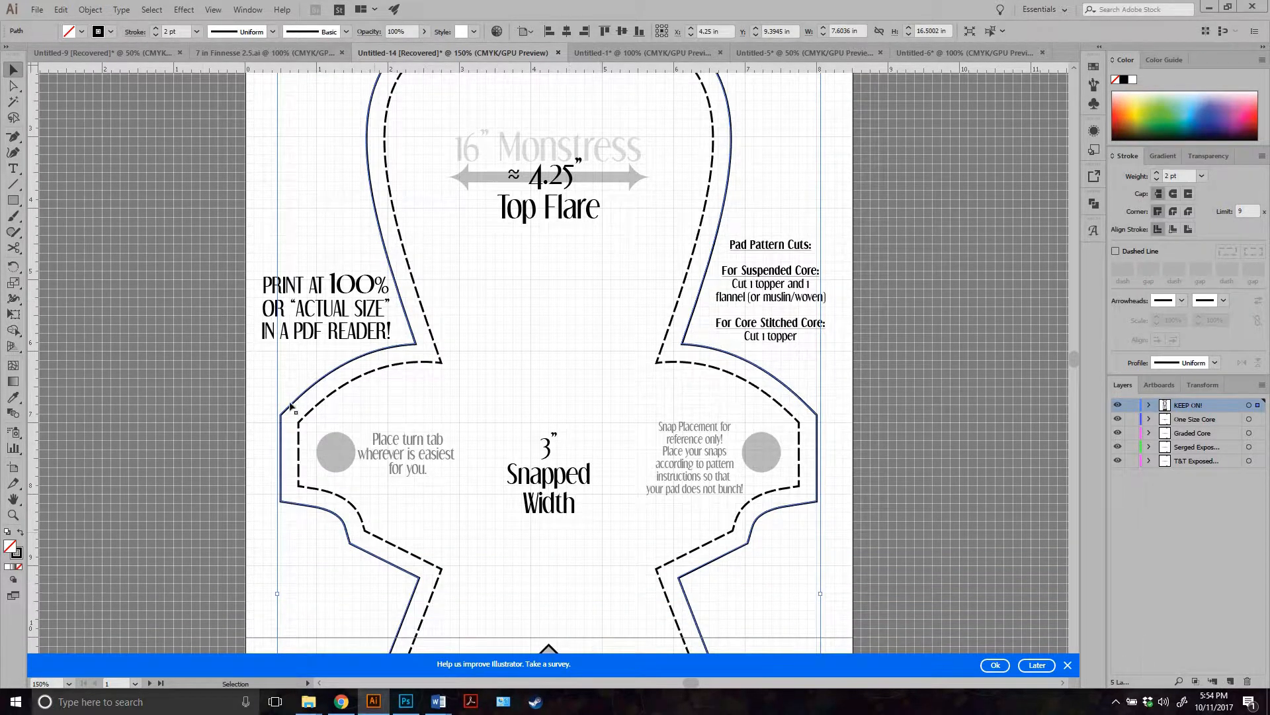
scroll(794, 252, down, 2)
scroll(792, 249, down, 3)
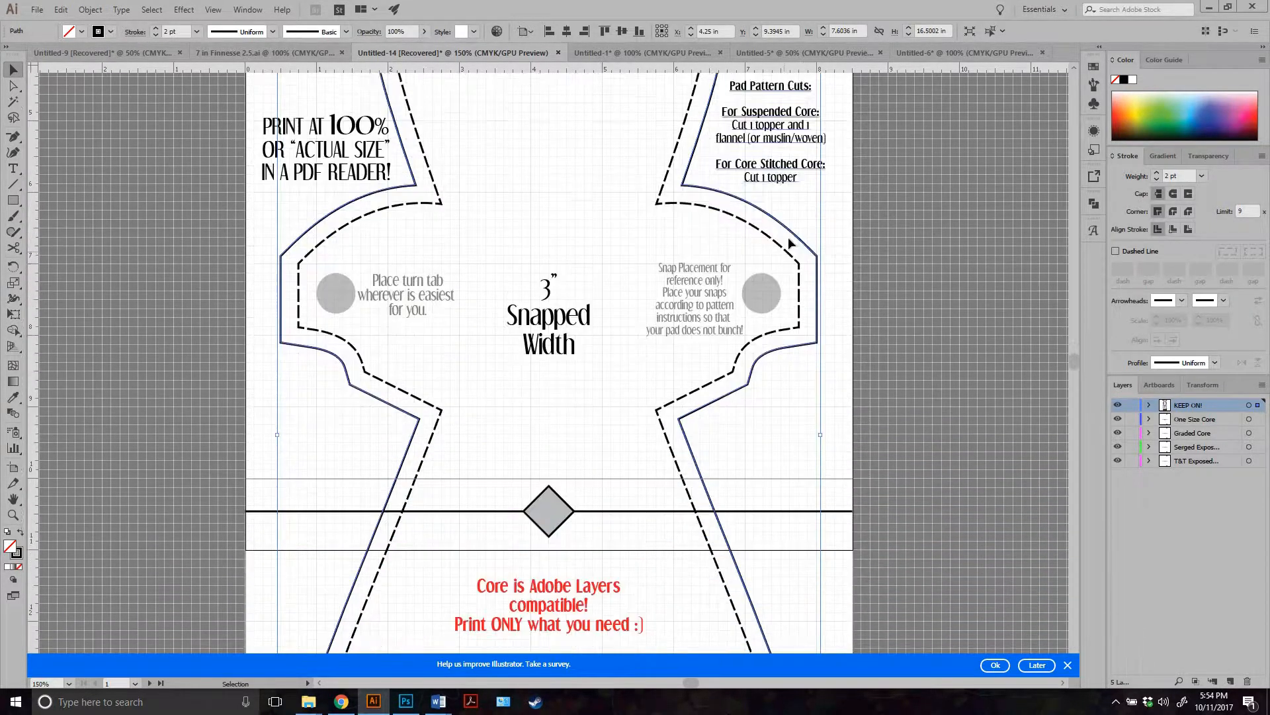
click(875, 312)
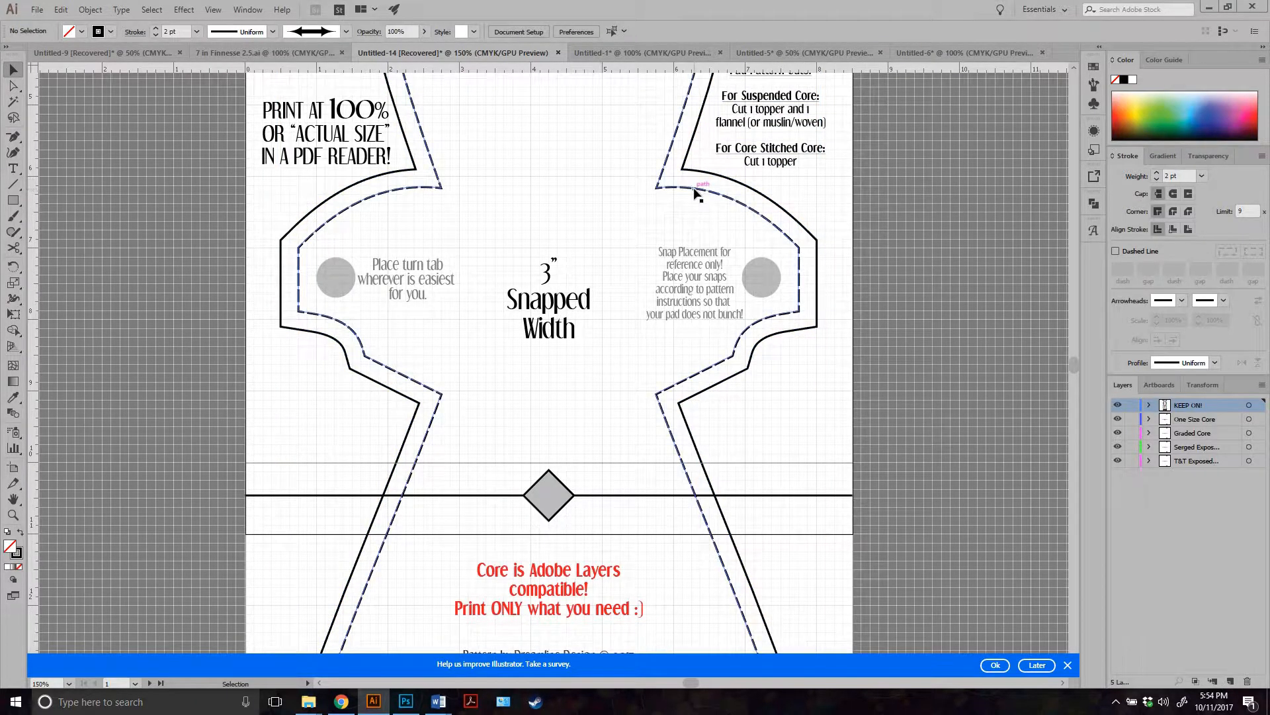
Set the inner dashed outline to preserve exact dash and gap lengths, and deselect it to check the corners
click(696, 186)
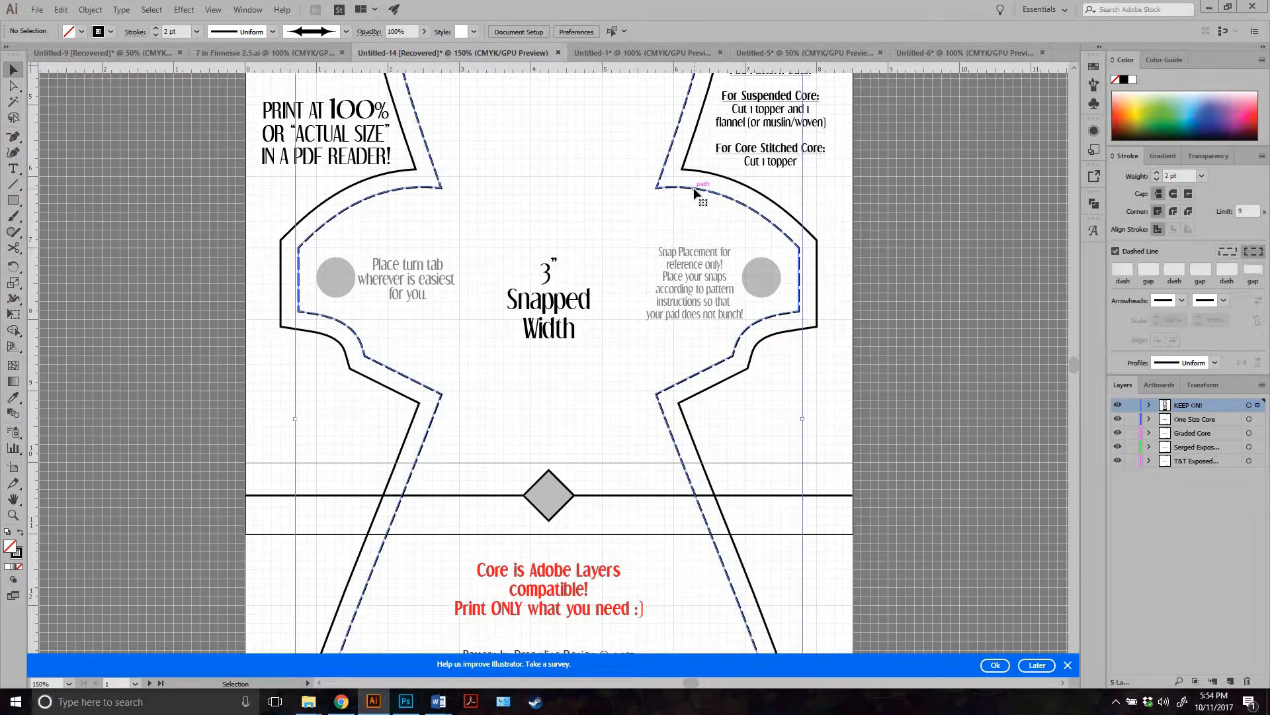
click(1225, 251)
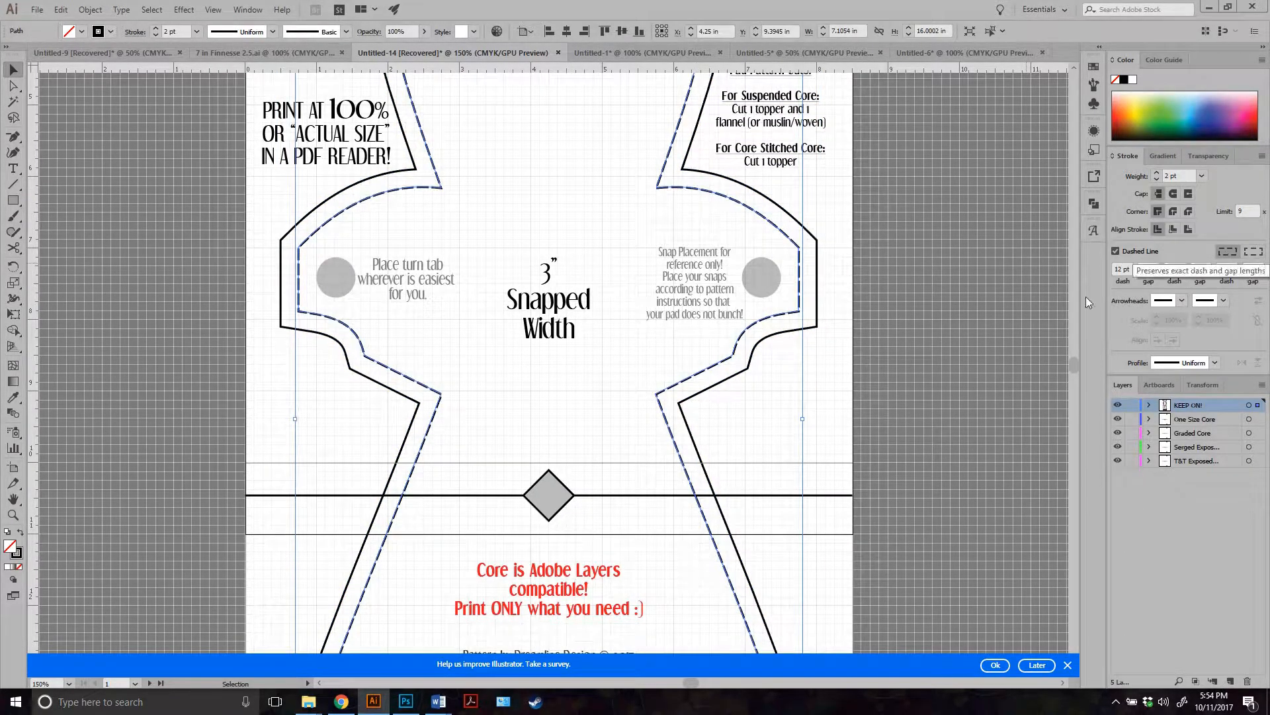
click(935, 334)
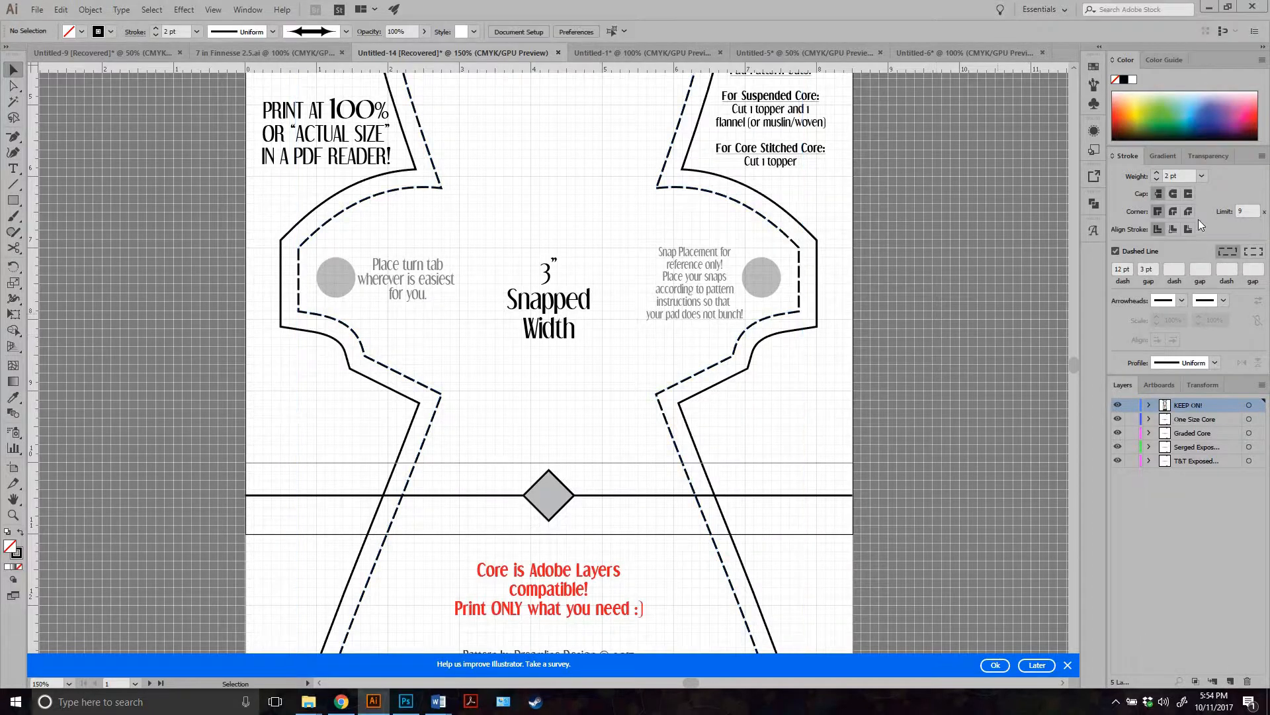
click(716, 194)
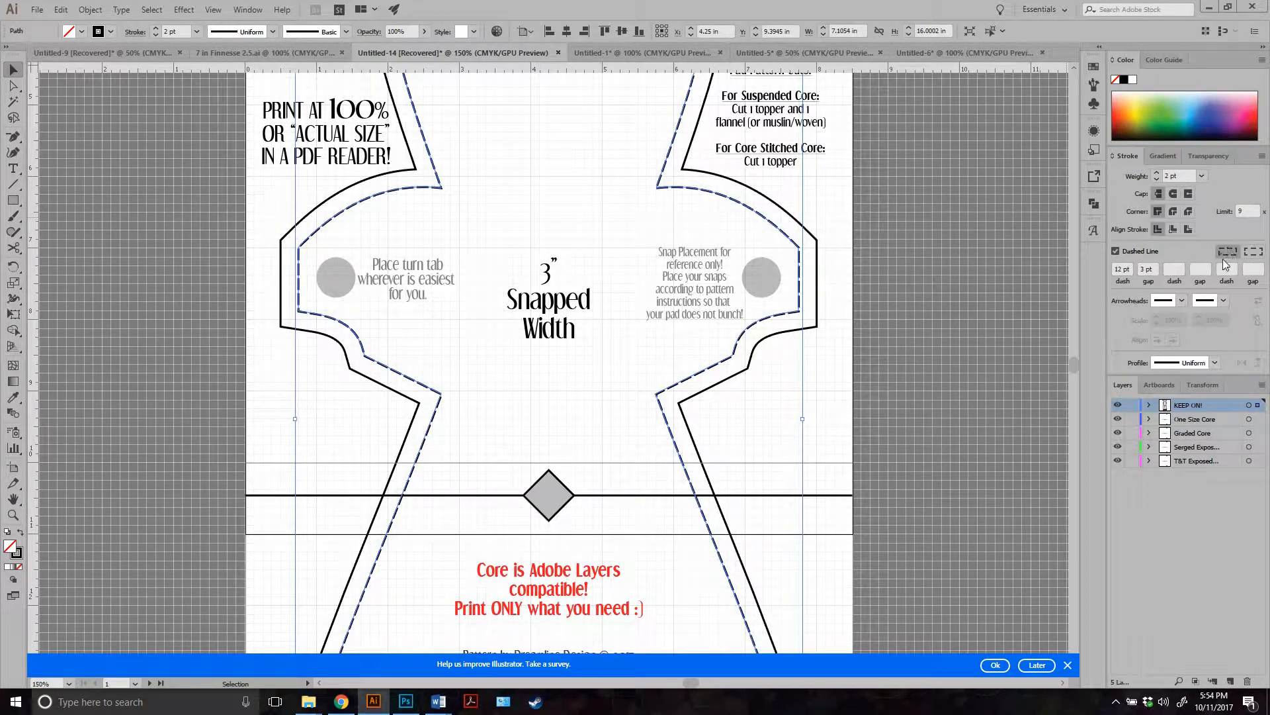
click(938, 333)
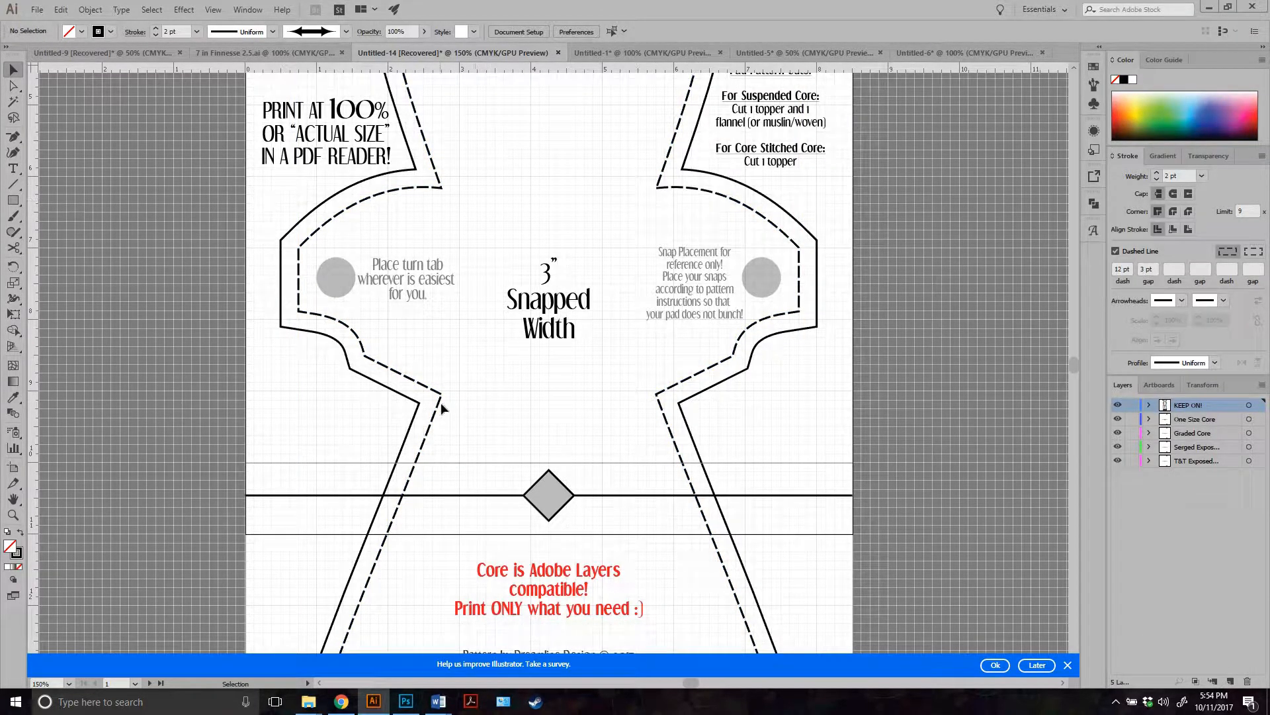
Align the inner outline's dashes to its corners and path ends, adjusting their lengths to fit
click(1254, 253)
click(725, 193)
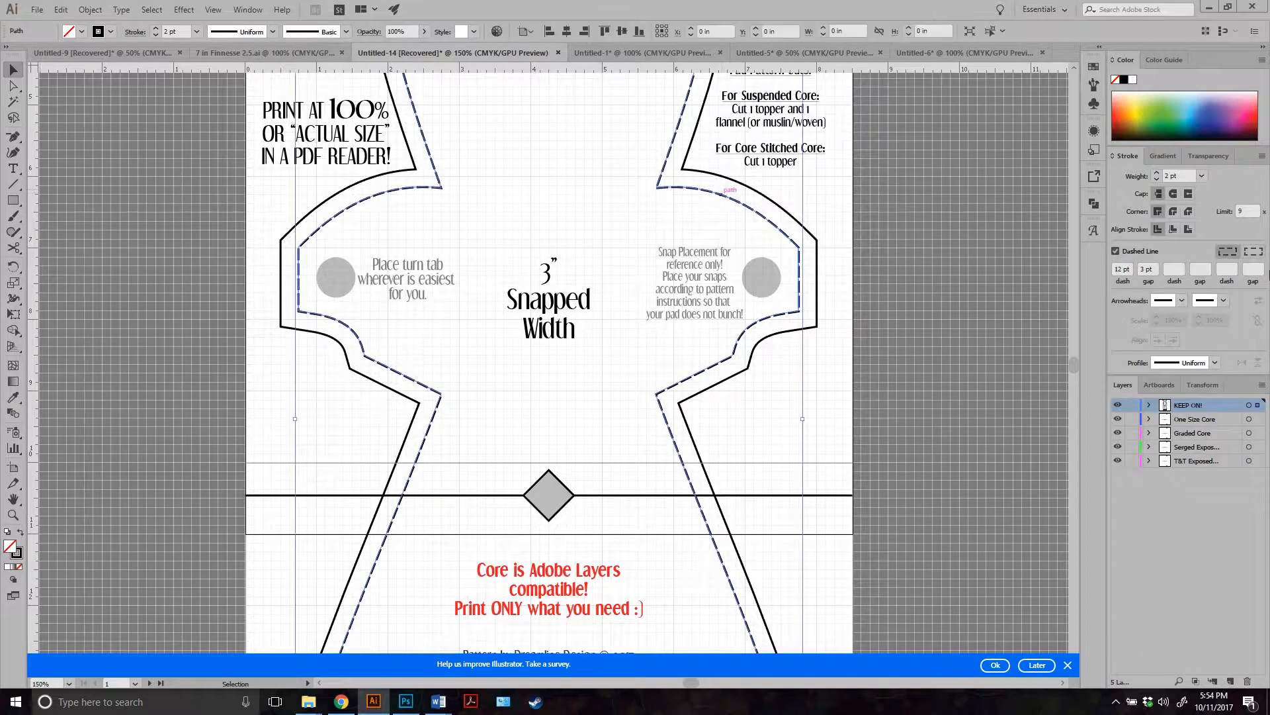
click(1252, 251)
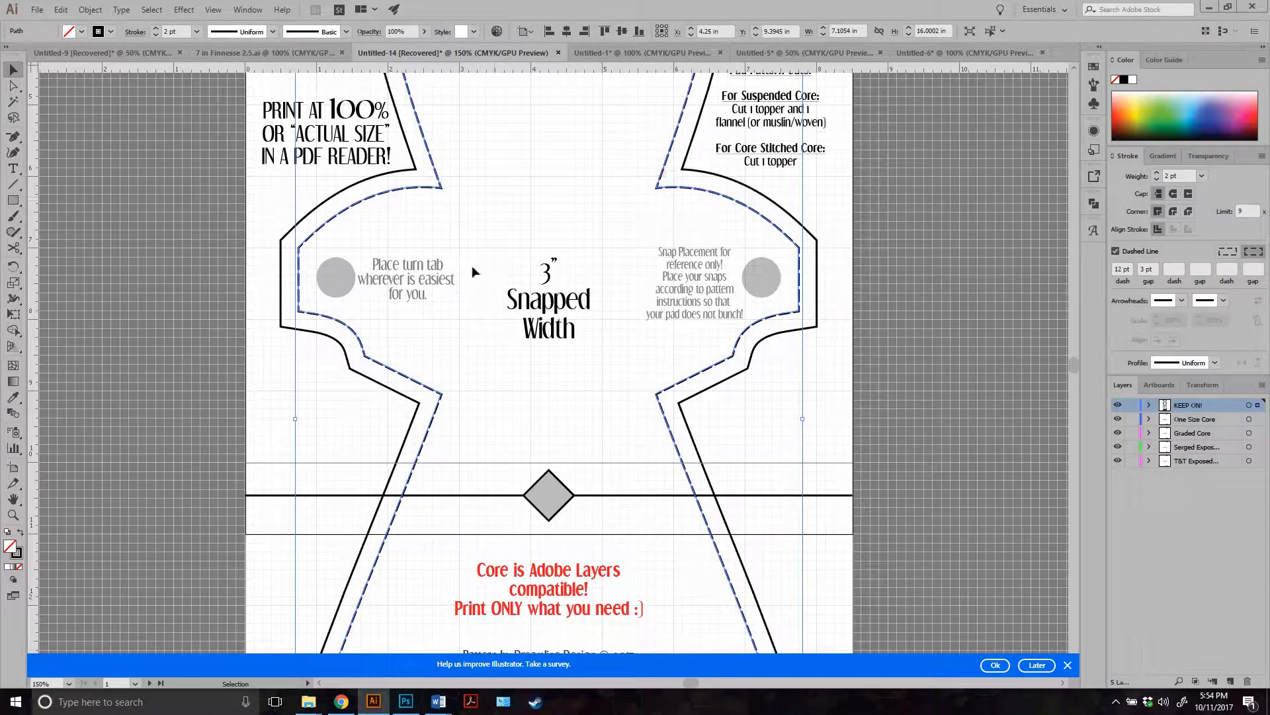
click(589, 395)
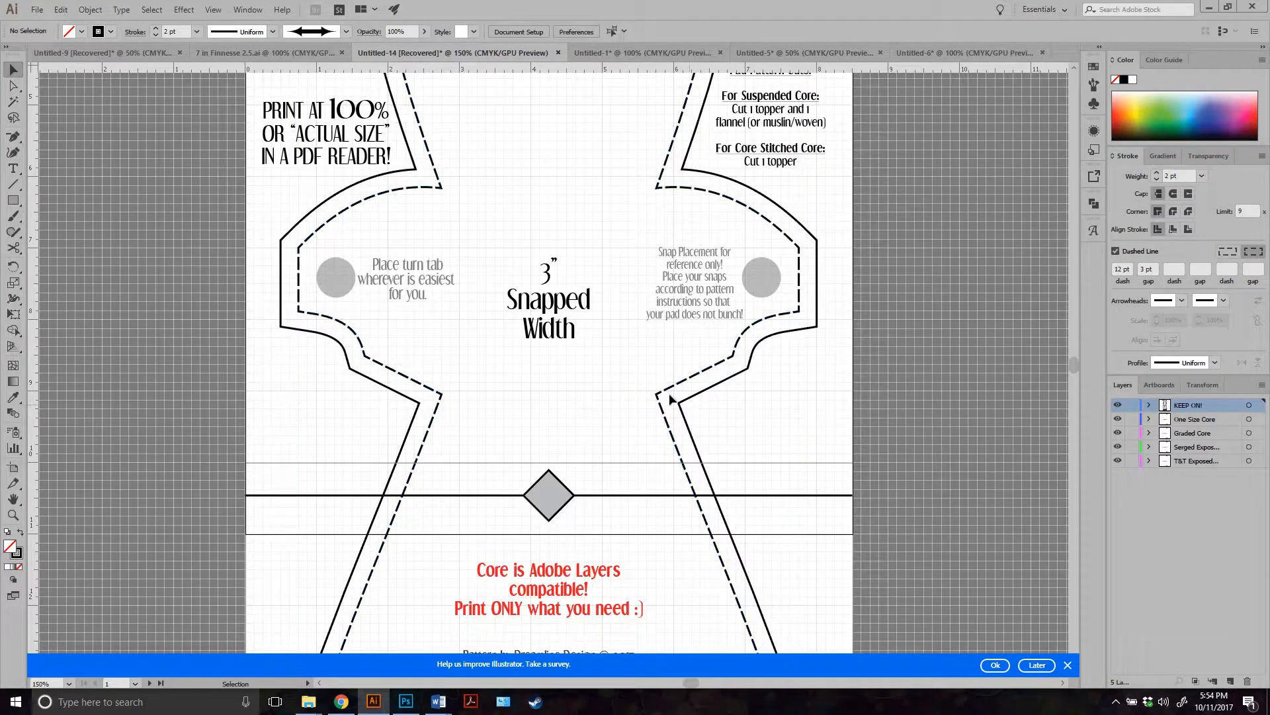
click(670, 399)
Place a copy of the inner dashed outline about 10.1 in to the right of the original, outside the artboard
scroll(557, 347, down, 10)
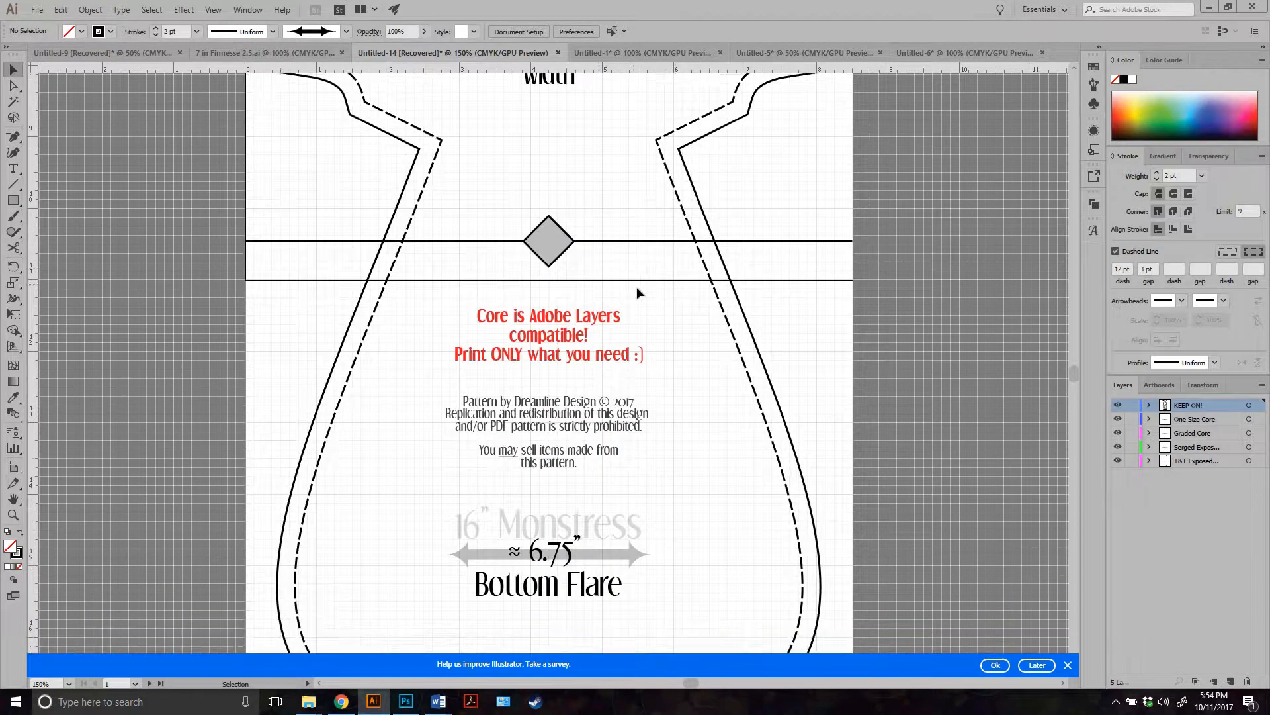
scroll(717, 303, up, 20)
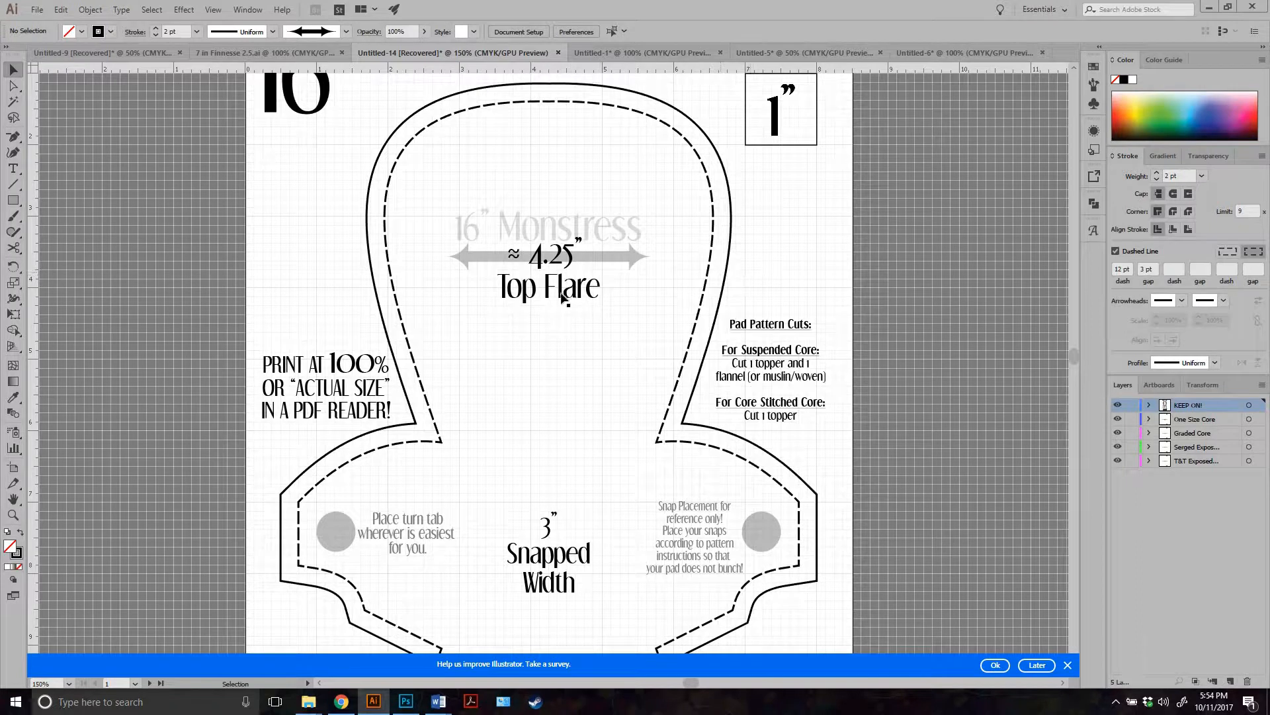
key(ctrl+minus)
key(ctrl+minus)
key(ctrl+minus)
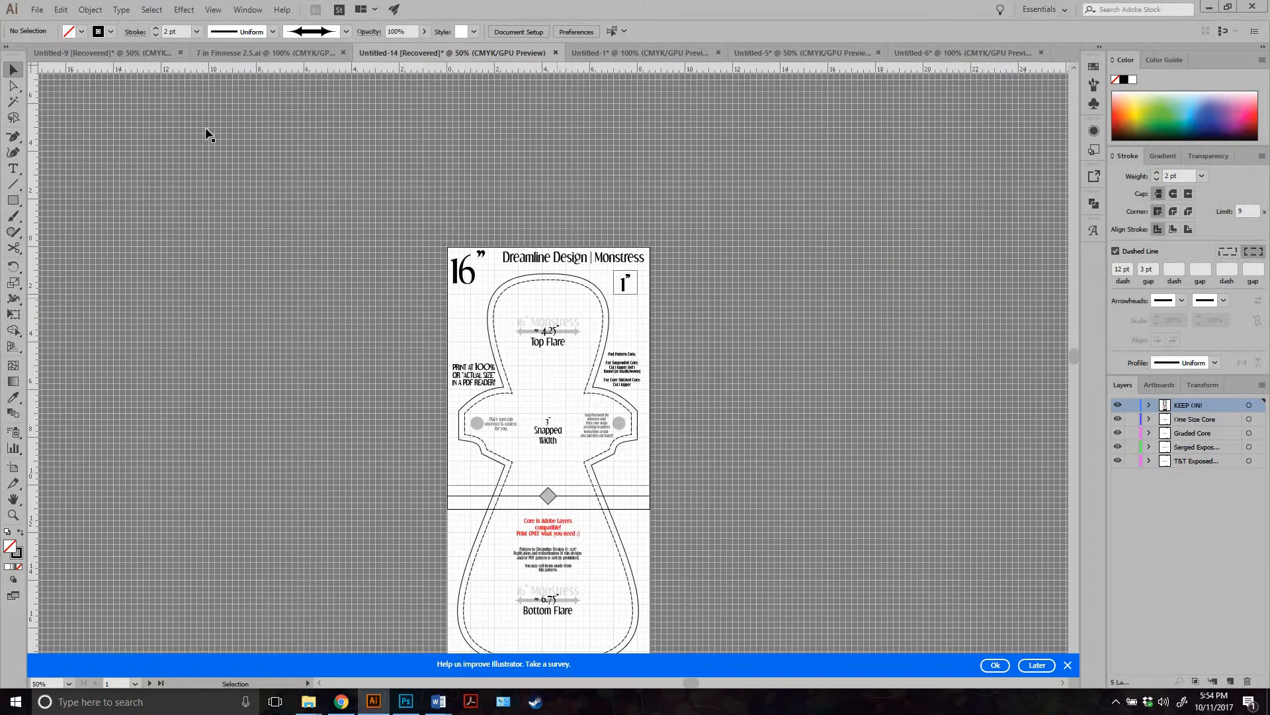
scroll(520, 372, down, 3)
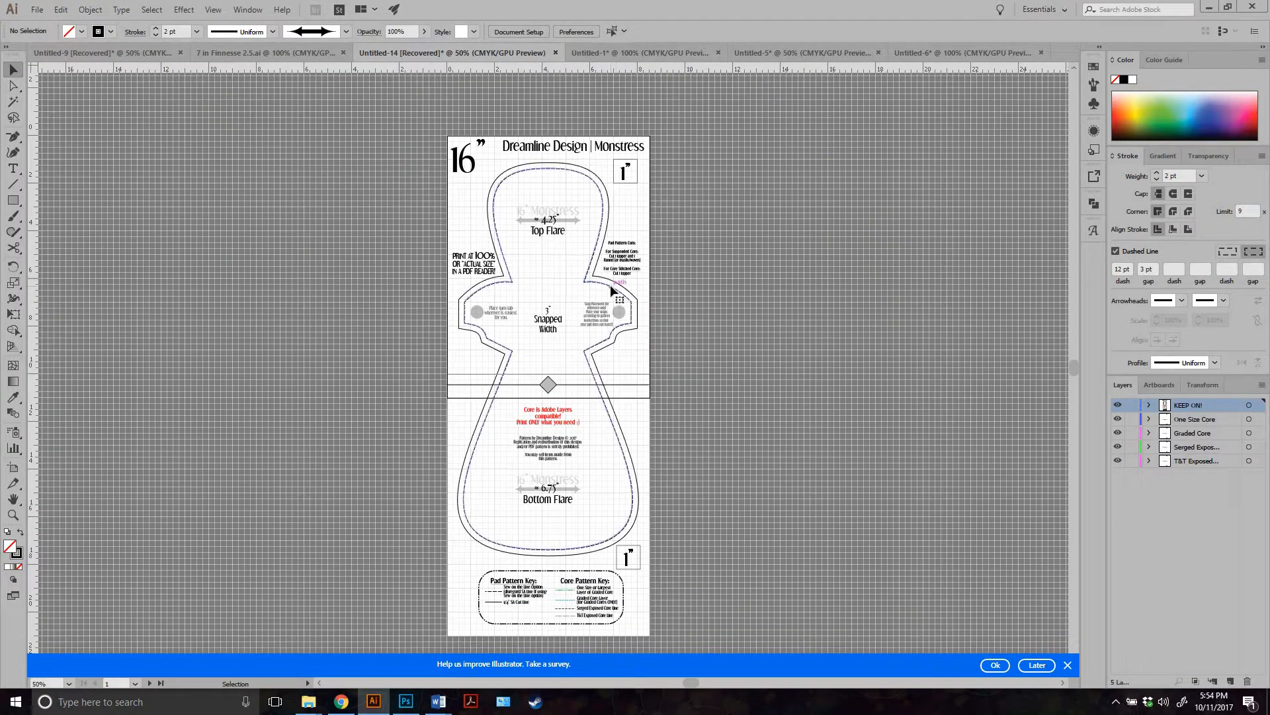
click(611, 290)
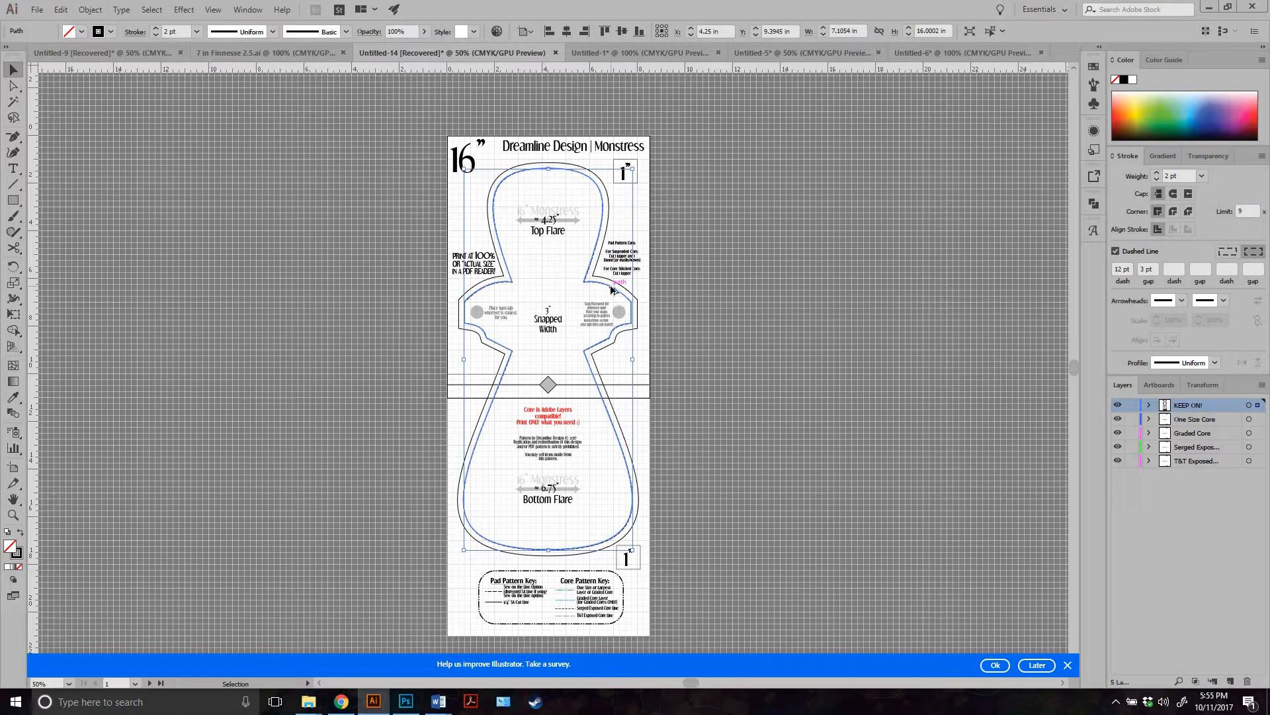
drag(613, 283, 852, 331)
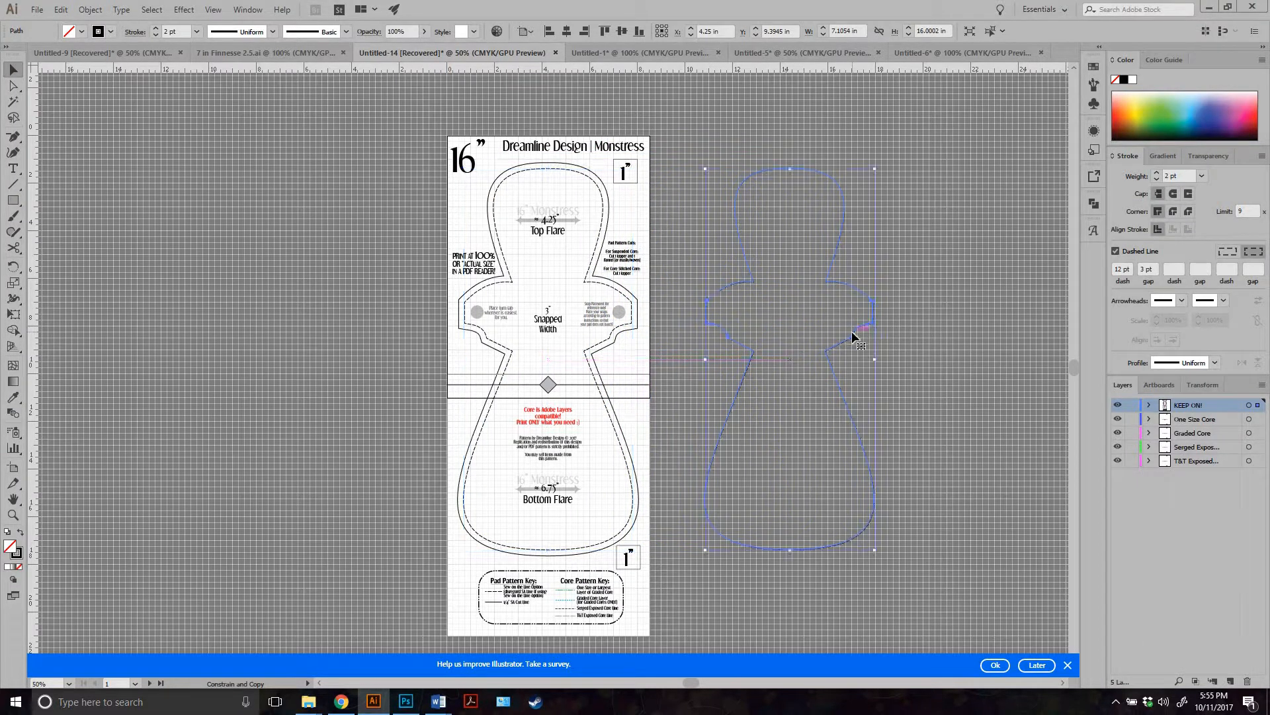
Turn off the dashes on the copied outline and get ready to edit its anchor points at 100% view
click(1116, 251)
key(a)
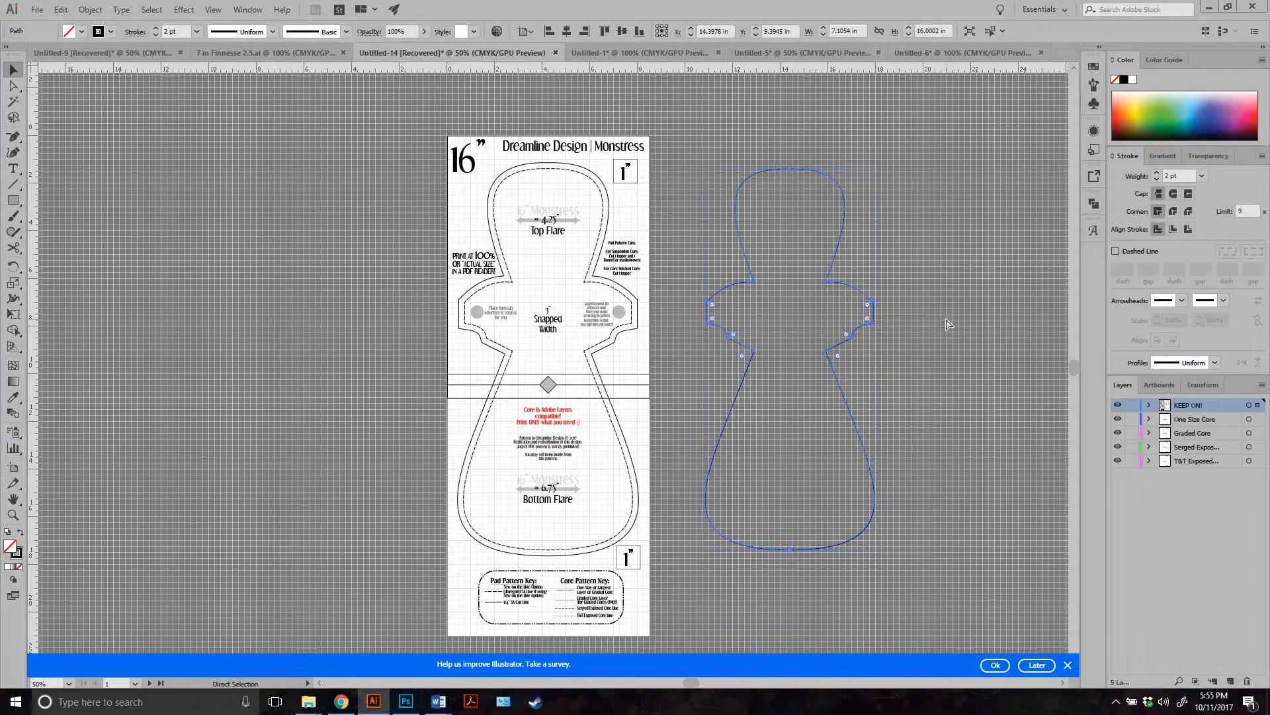
key(ctrl+1)
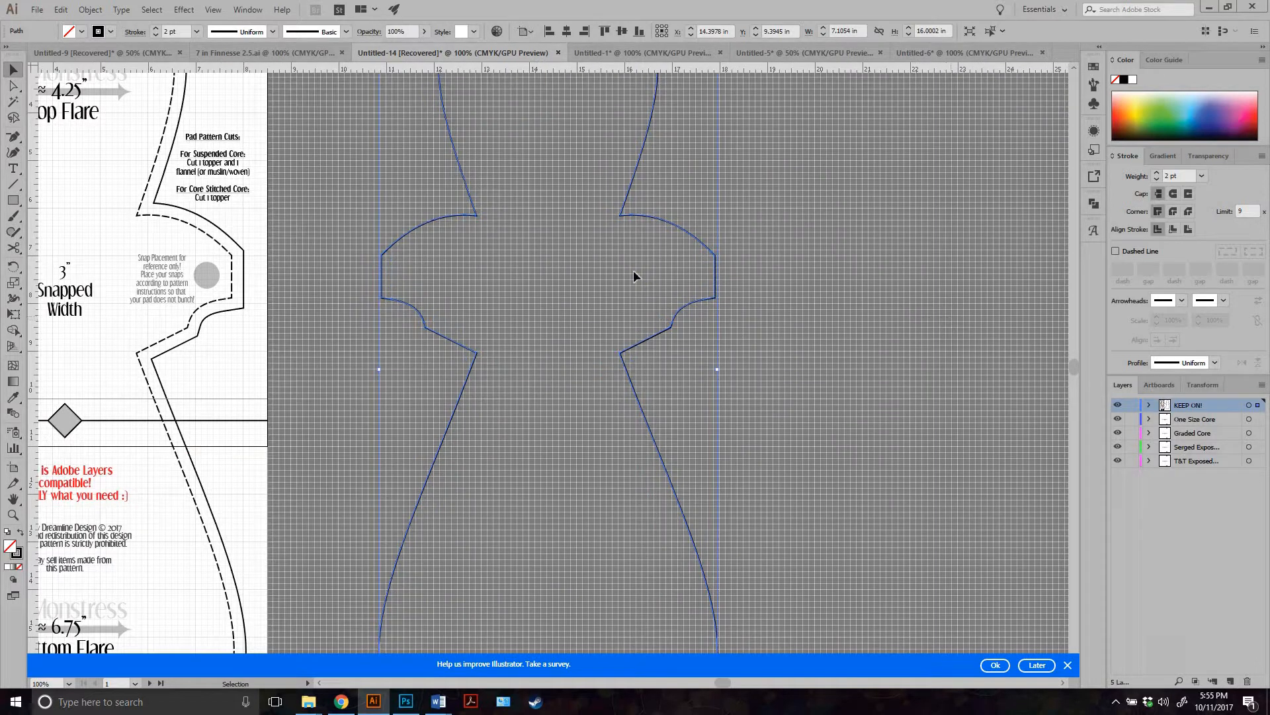
click(213, 11)
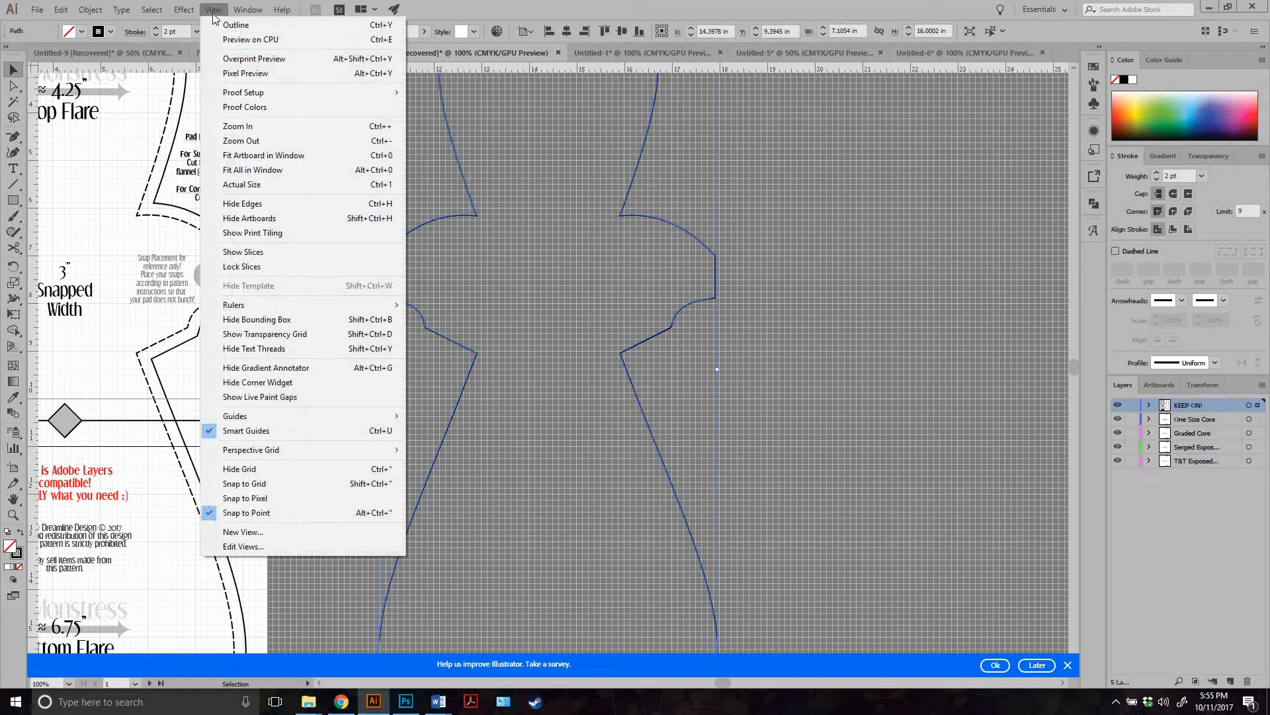
click(248, 9)
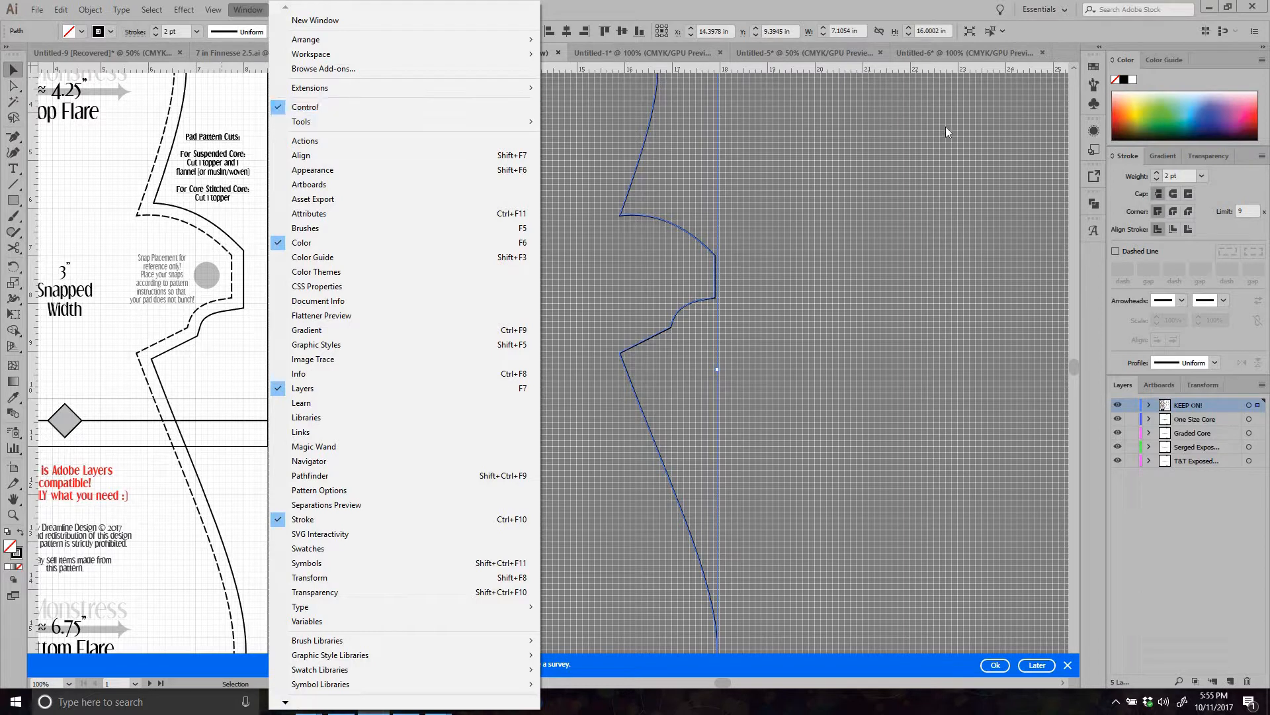
click(901, 193)
click(858, 205)
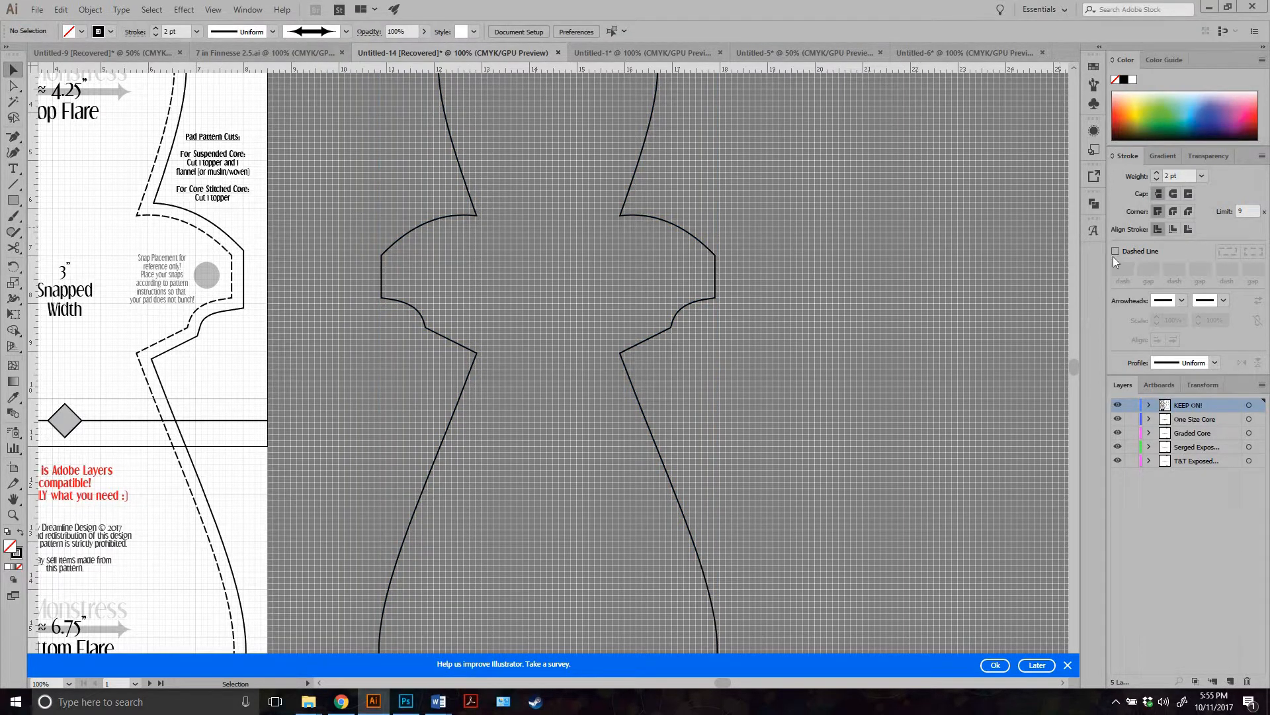
scroll(768, 259, up, 3)
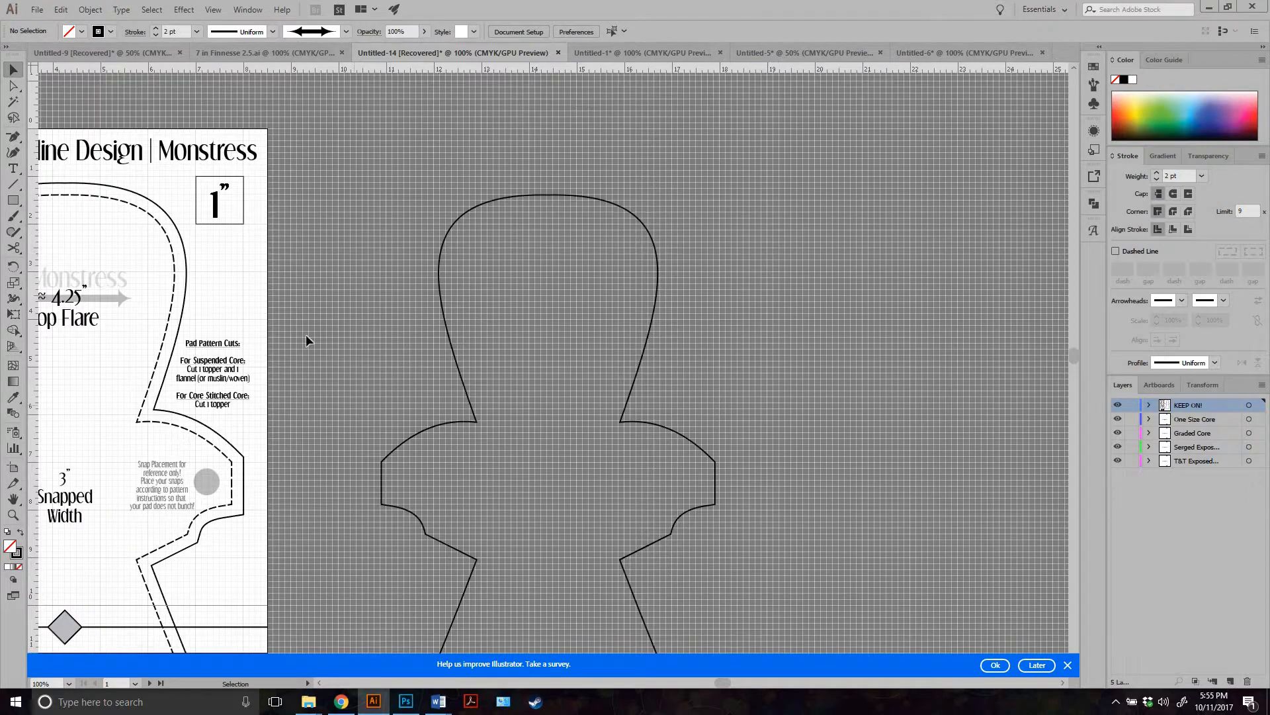
scroll(357, 243, down, 3)
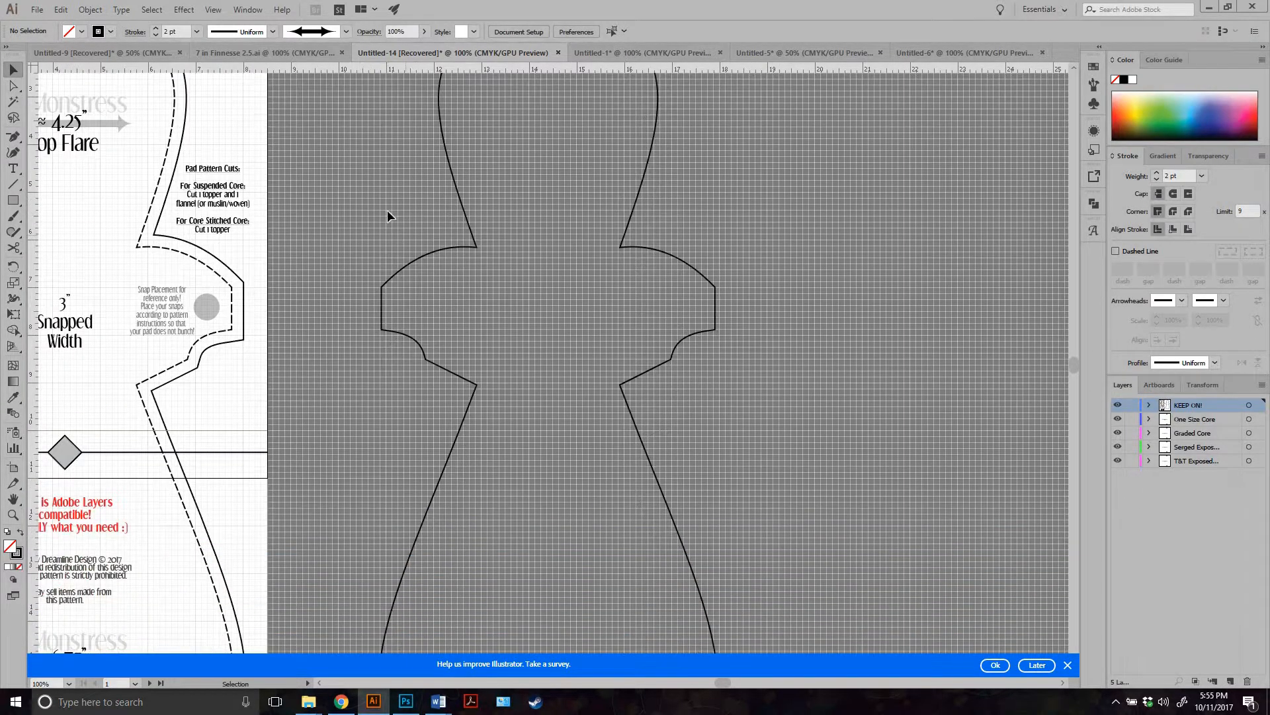
Delete the anchor points that form the left wing of the copied outline, keeping the two waist corners
key(ctrl+a)
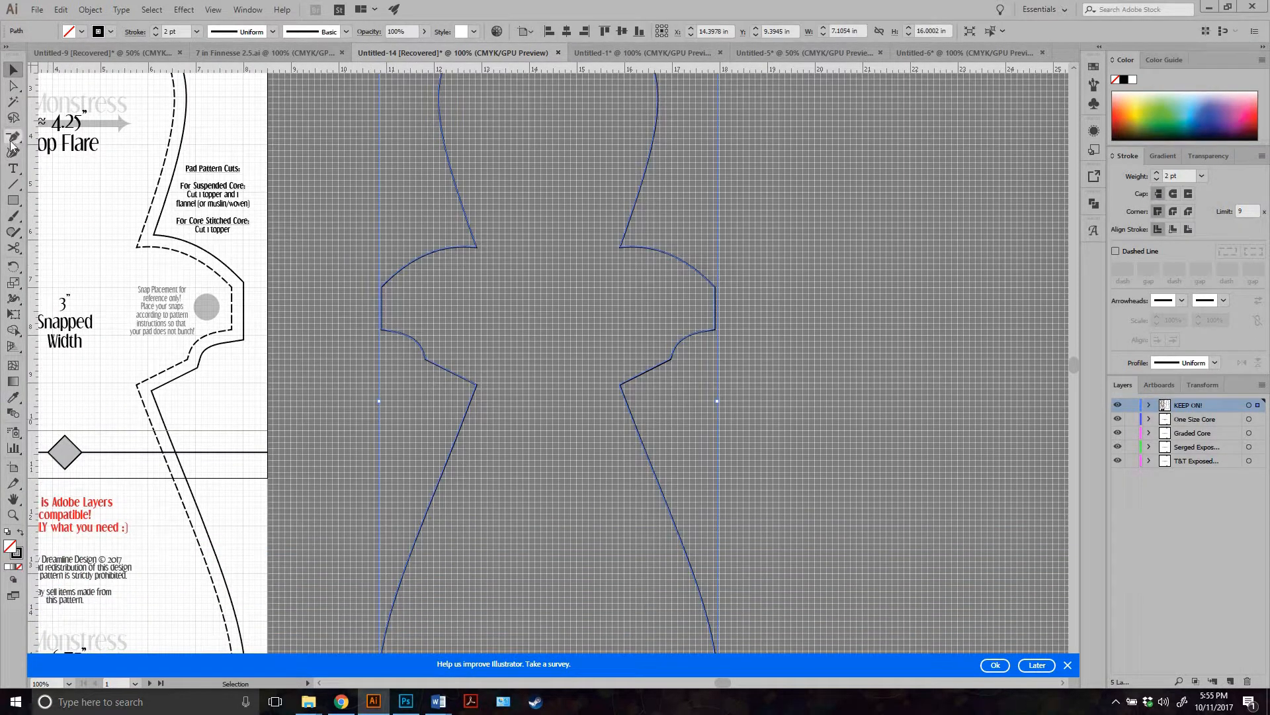
click(13, 139)
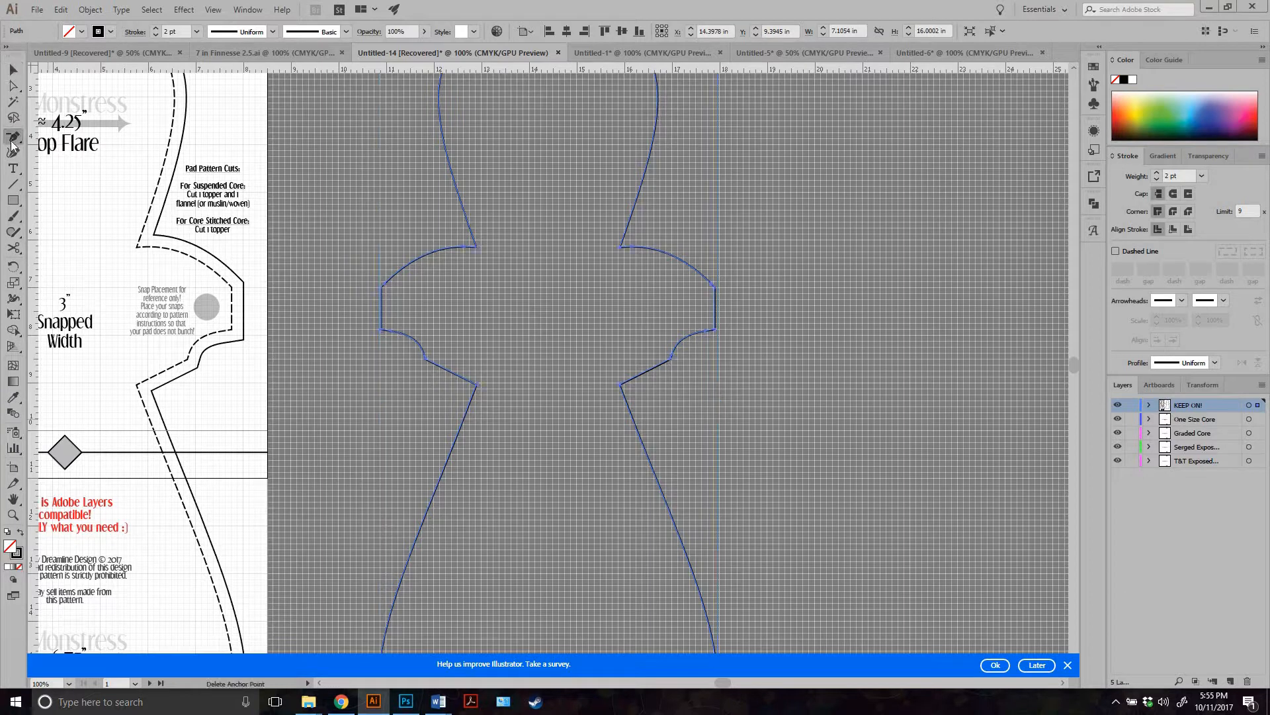
click(381, 287)
click(386, 284)
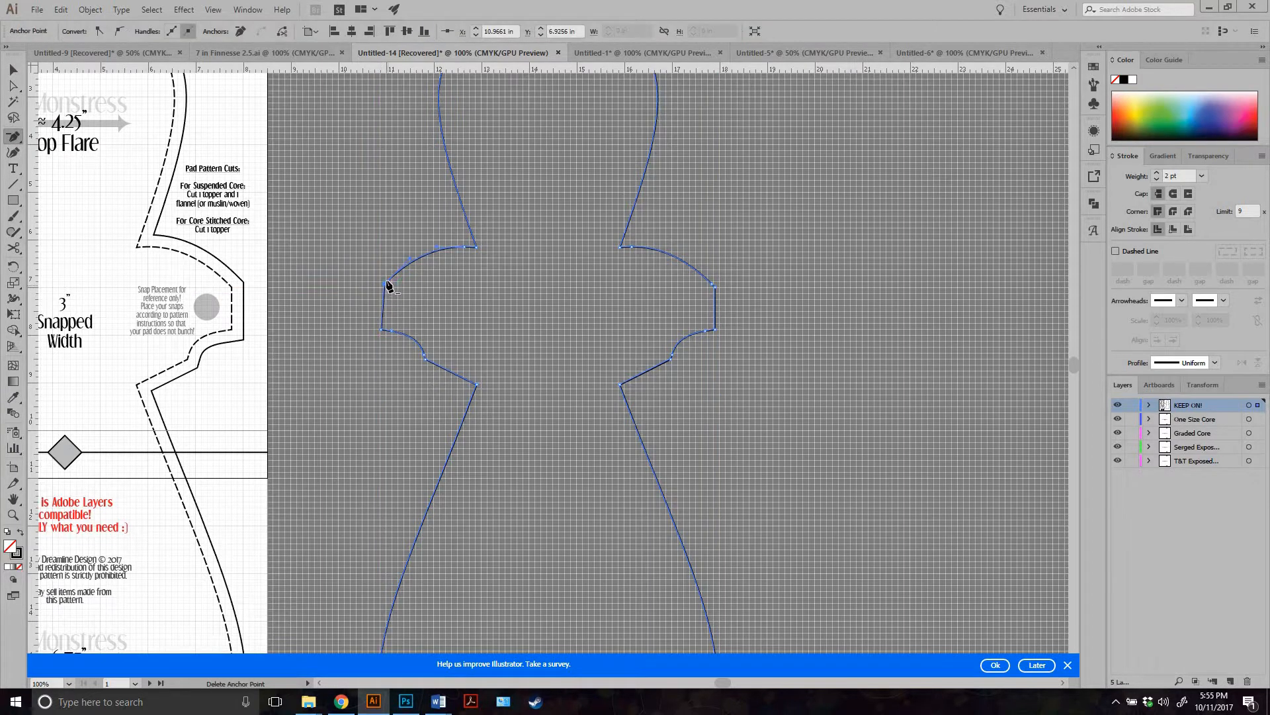
click(383, 330)
click(391, 331)
click(424, 354)
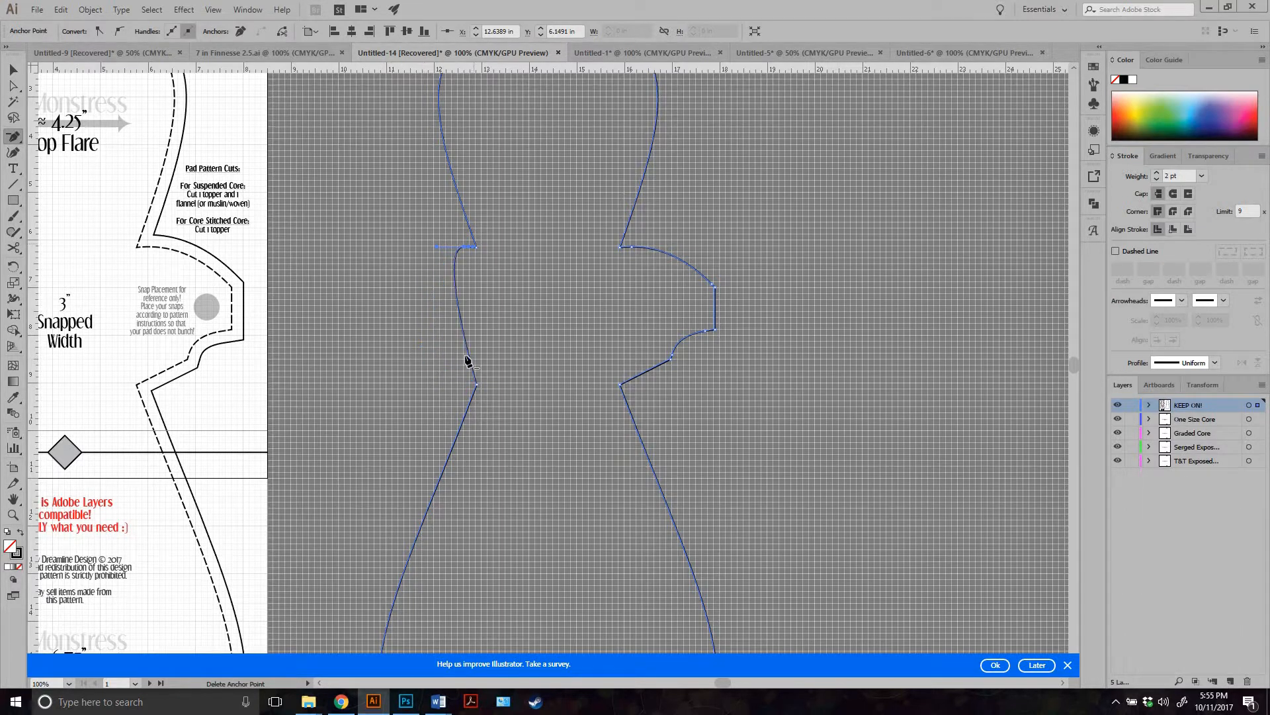
alt+click(475, 247)
Delete the anchor points that form the right wing of the copied outline, keeping the two waist corners
click(633, 249)
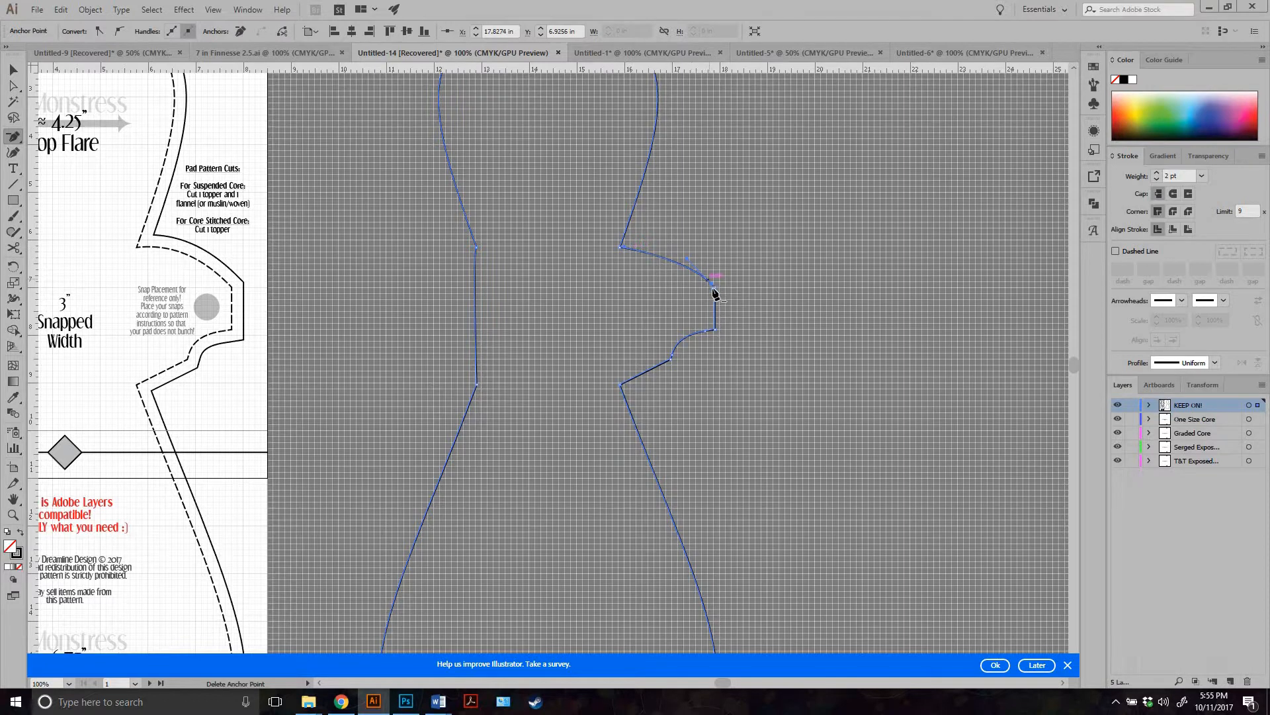
click(715, 288)
click(712, 285)
click(715, 329)
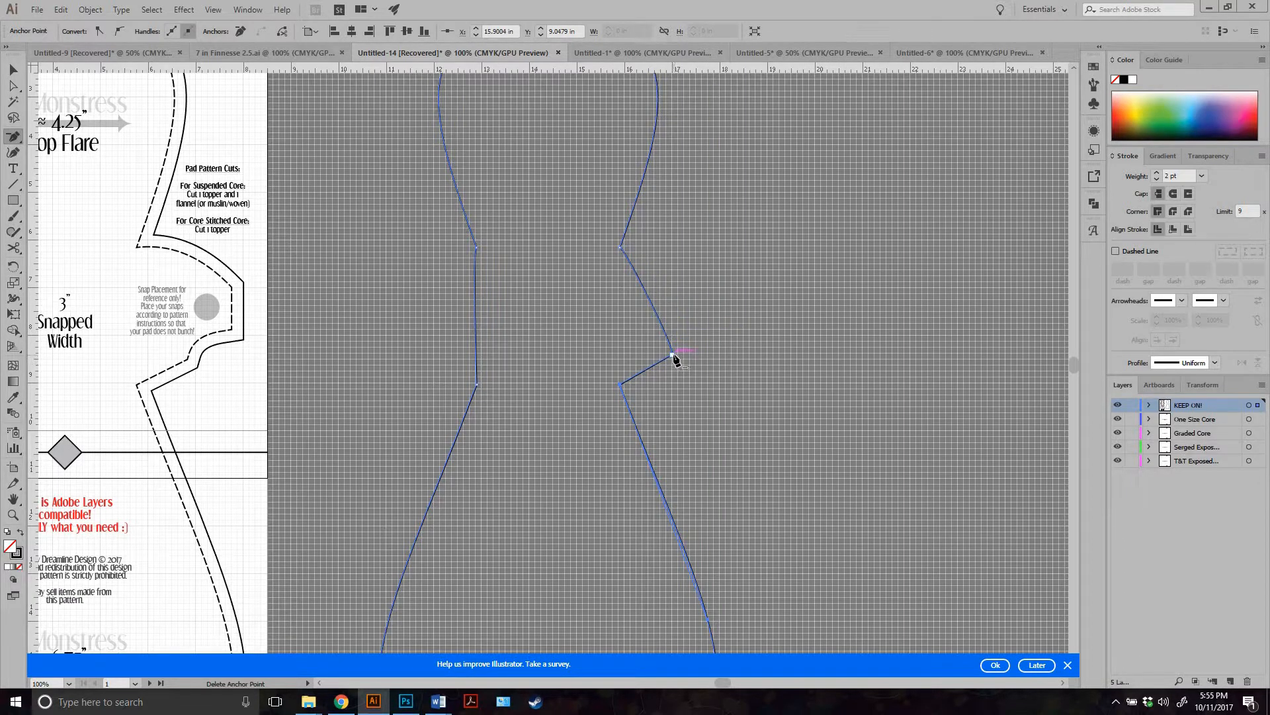
click(672, 359)
click(12, 70)
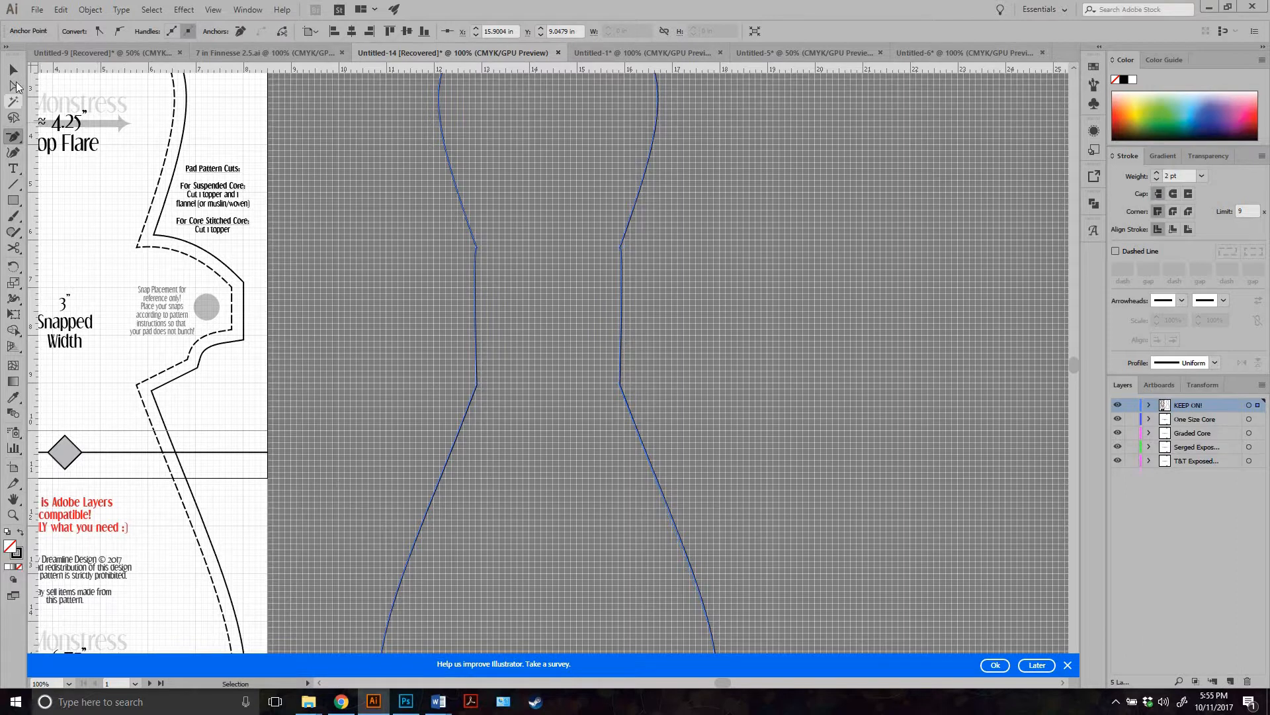
key(minus)
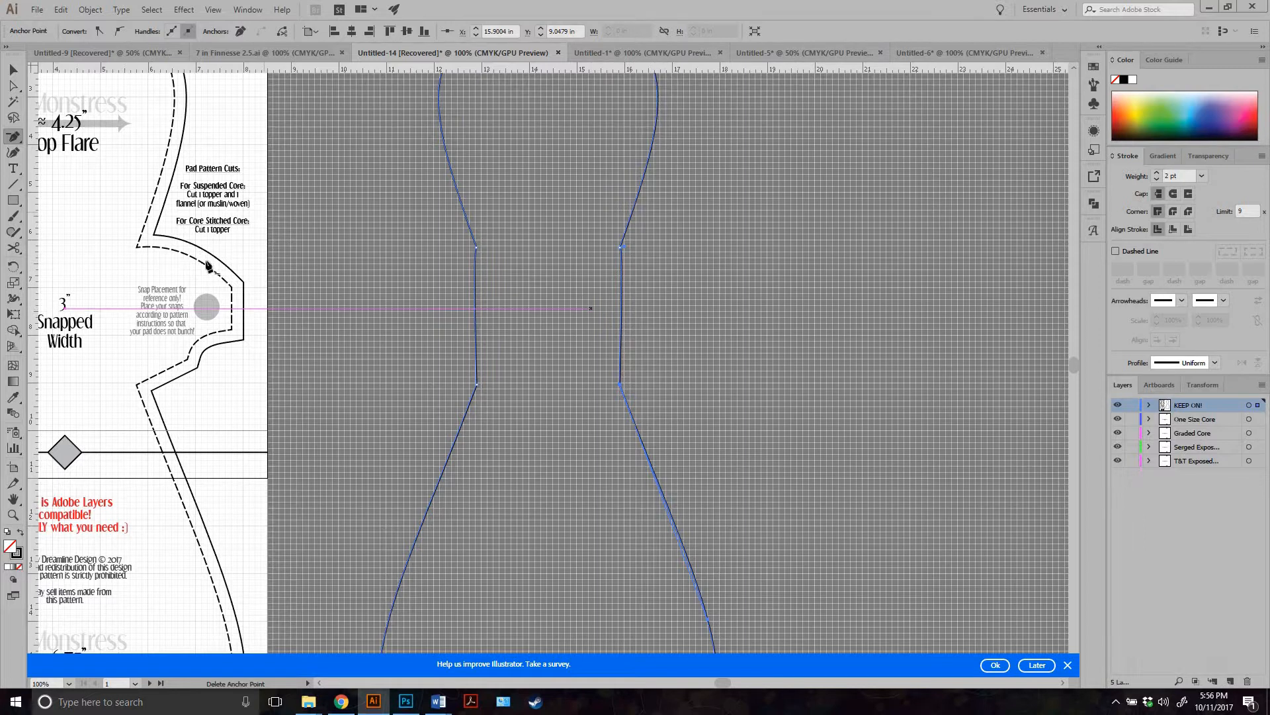
Straighten both waist sides of the copied outline by converting their corner points with the Anchor Point tool, and deselect it
click(14, 136)
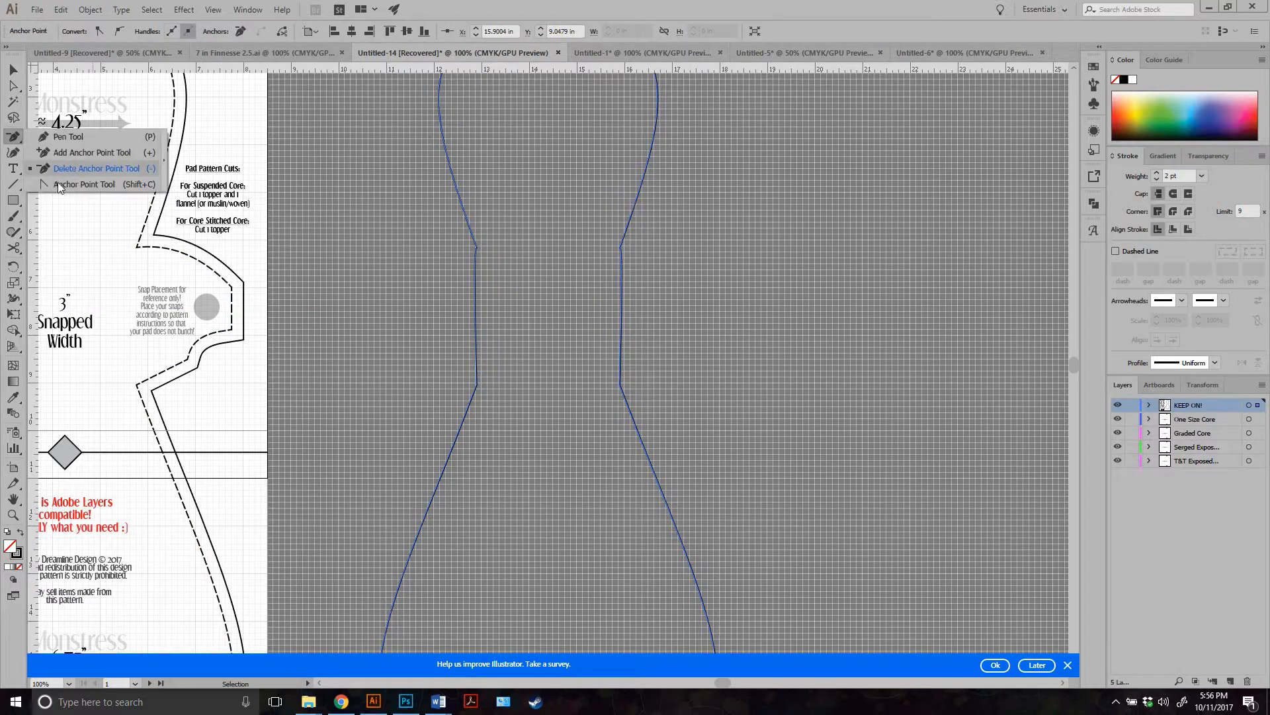
click(58, 183)
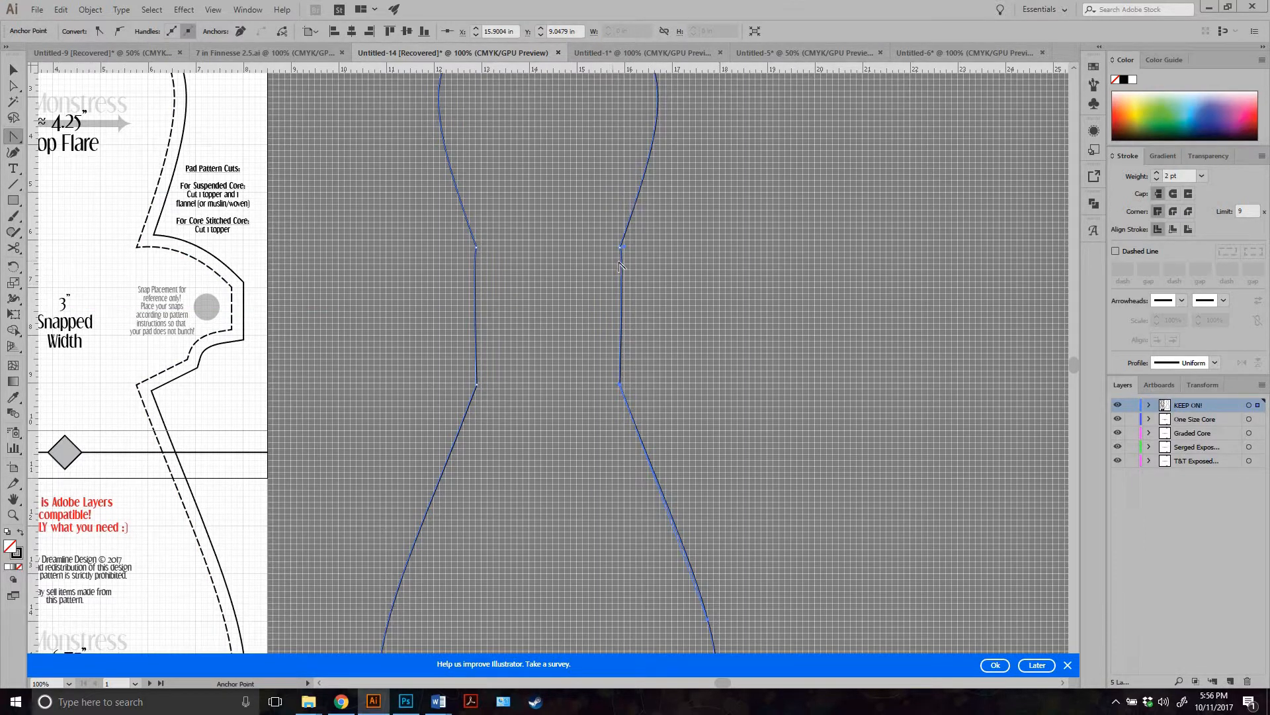
click(622, 263)
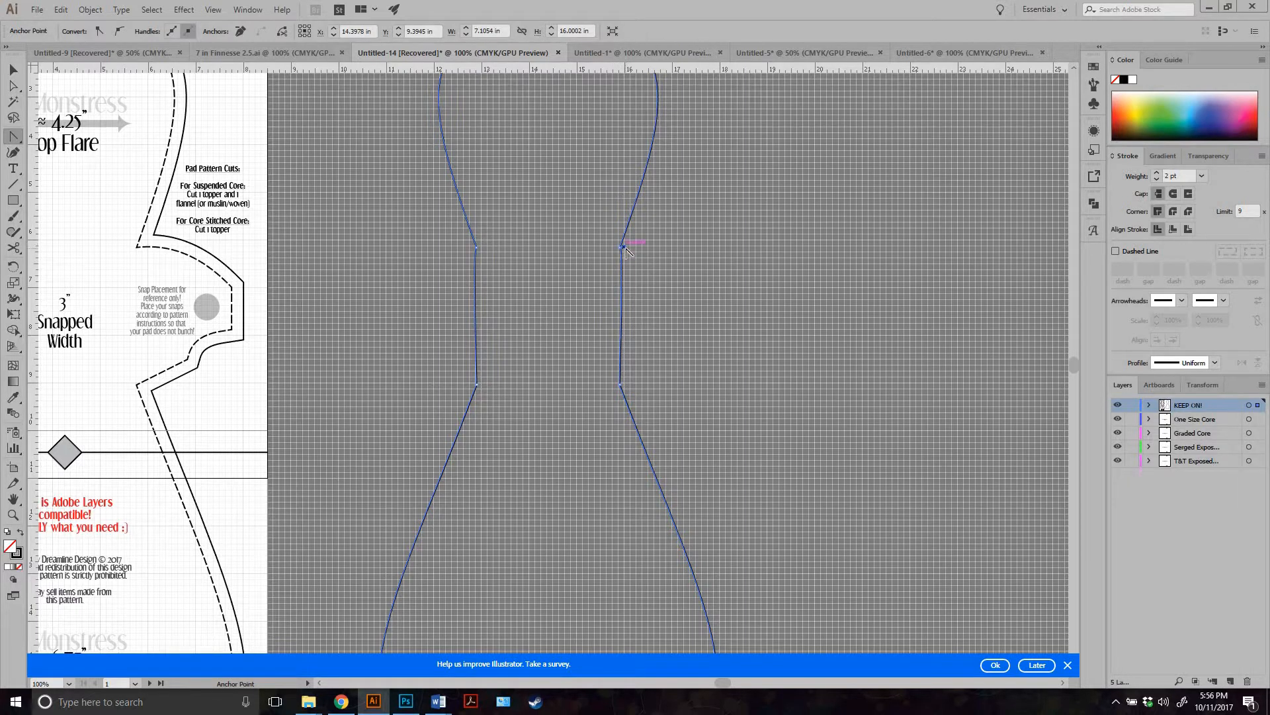
drag(678, 258, 620, 386)
drag(472, 261, 478, 389)
key(v)
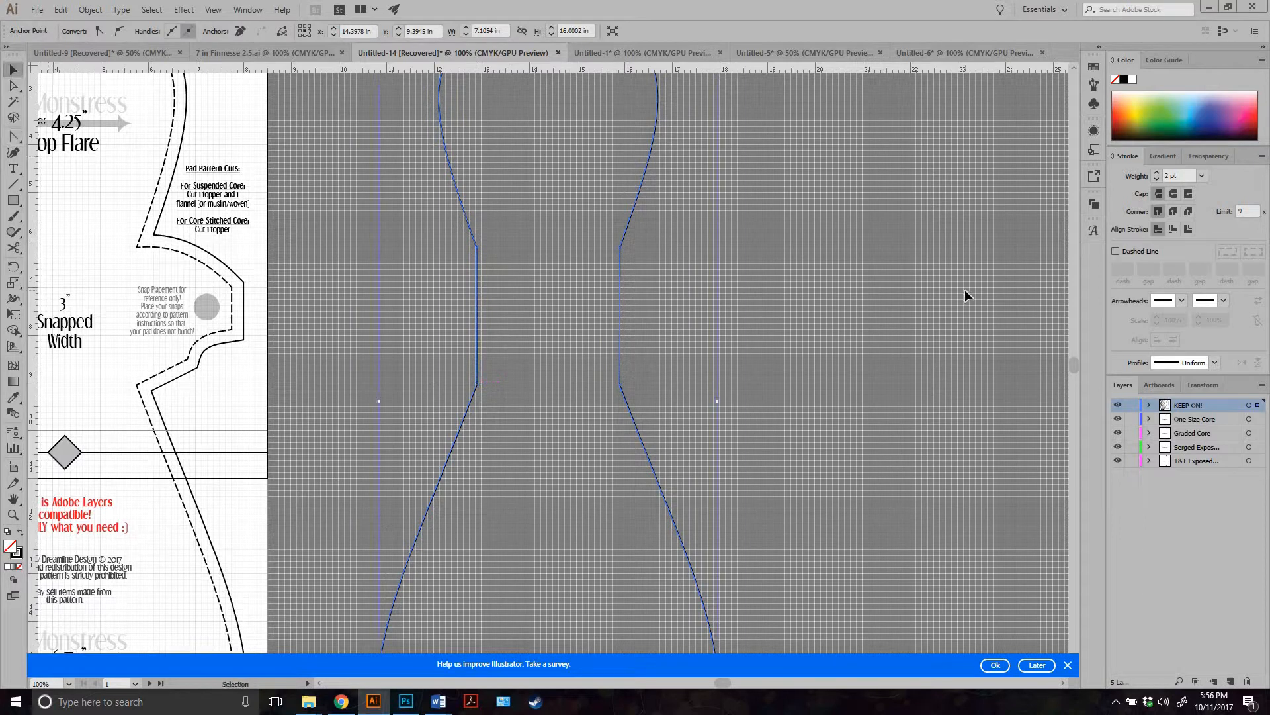
click(964, 288)
Select the copied outline and examine its anchor points around the straightened waist and the rounded top end
key(ctrl+equal)
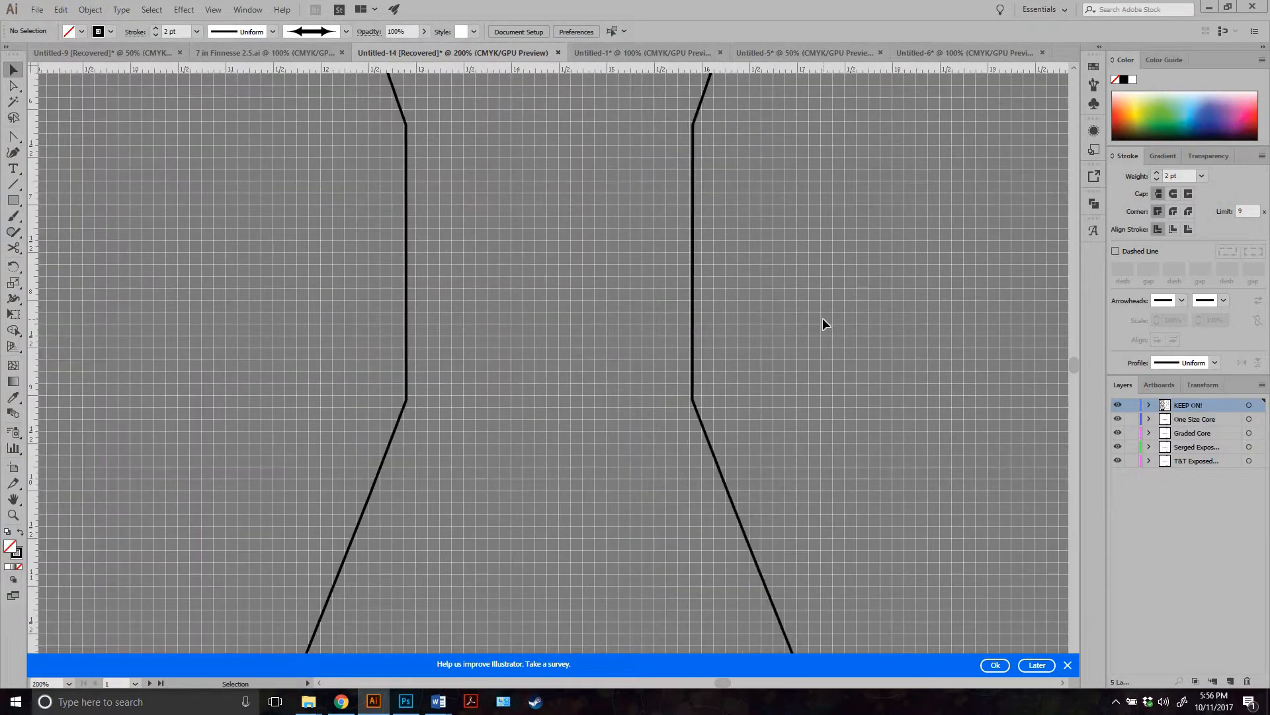
scroll(767, 316, up, 3)
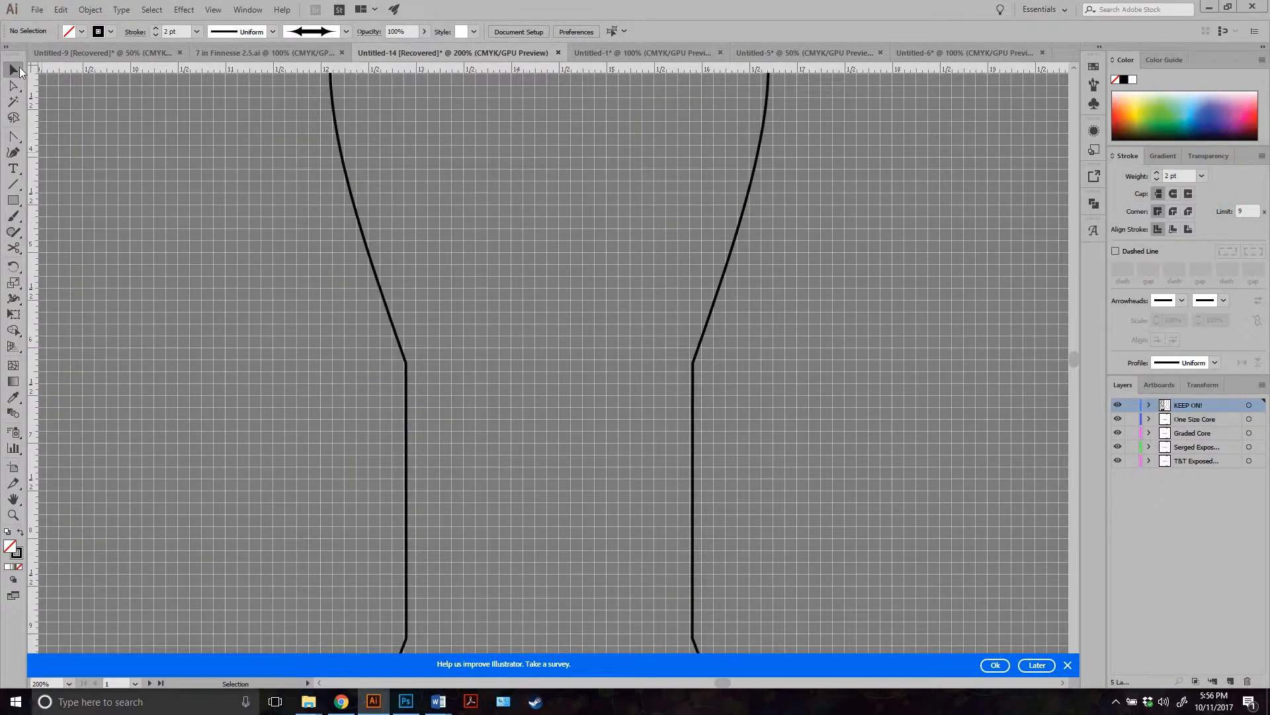
key(ctrl+a)
scroll(922, 498, down, 2)
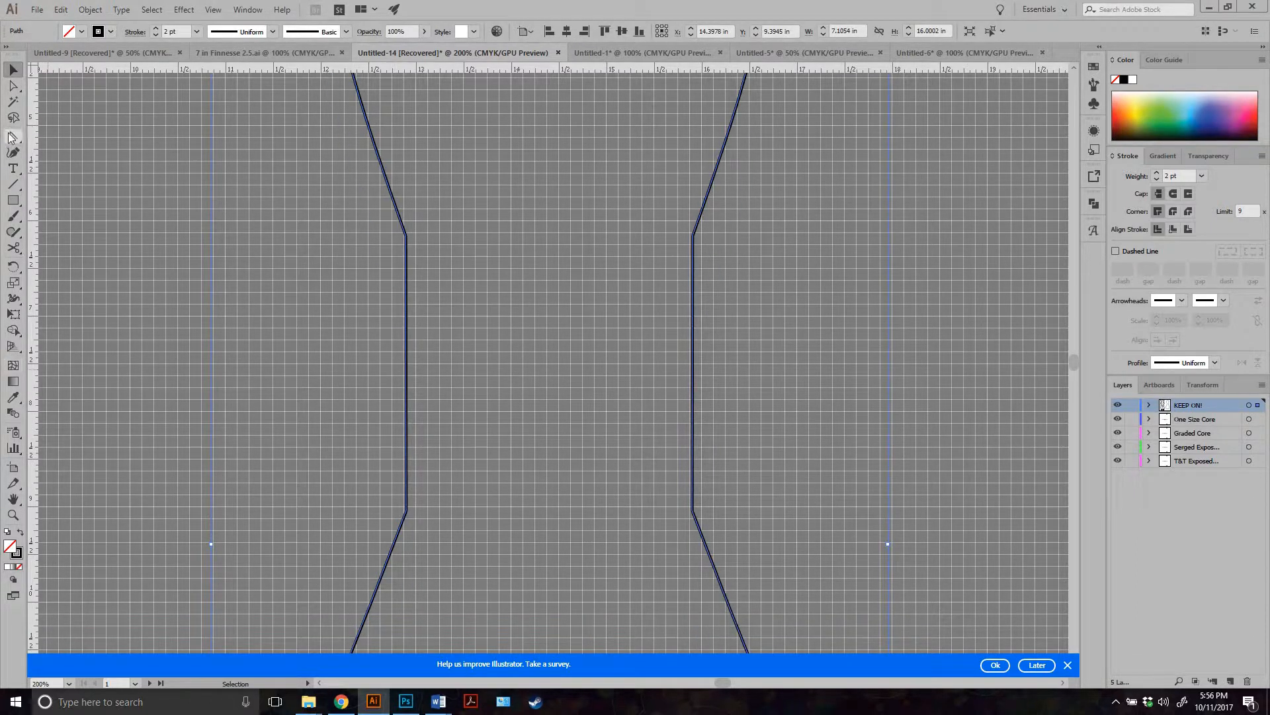
drag(13, 135, 66, 166)
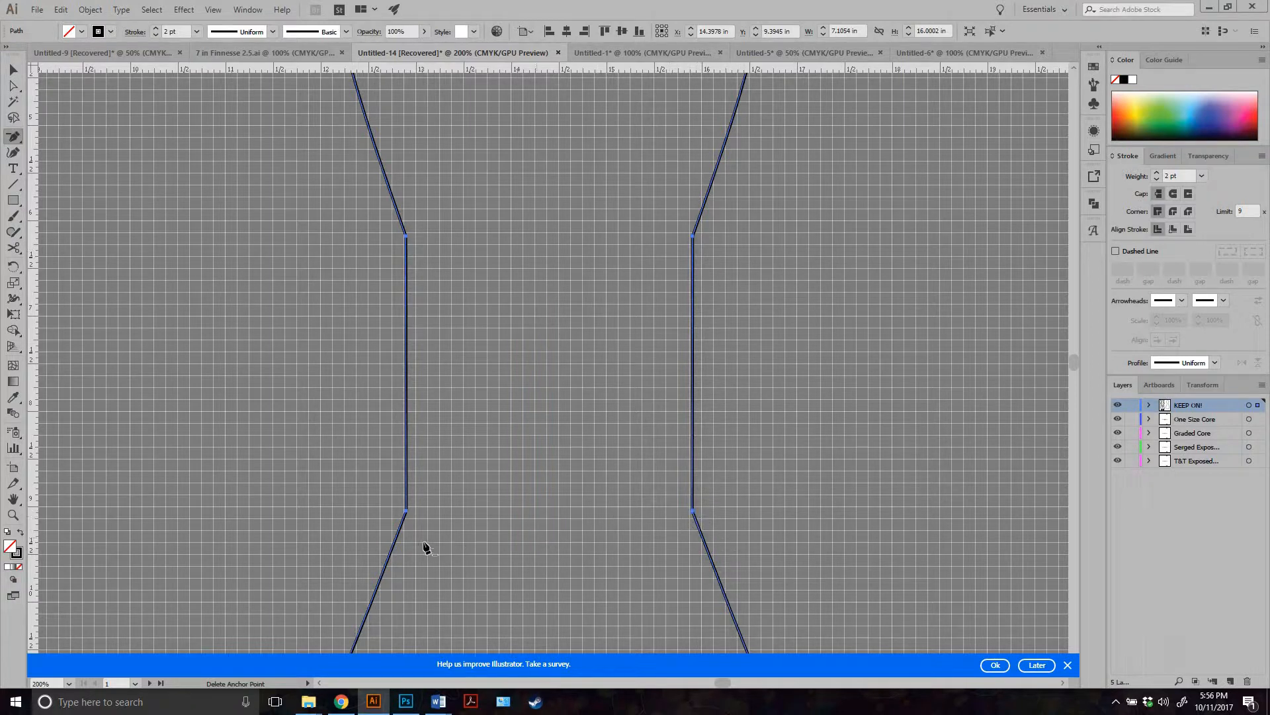
scroll(709, 279, up, 3)
scroll(709, 280, up, 3)
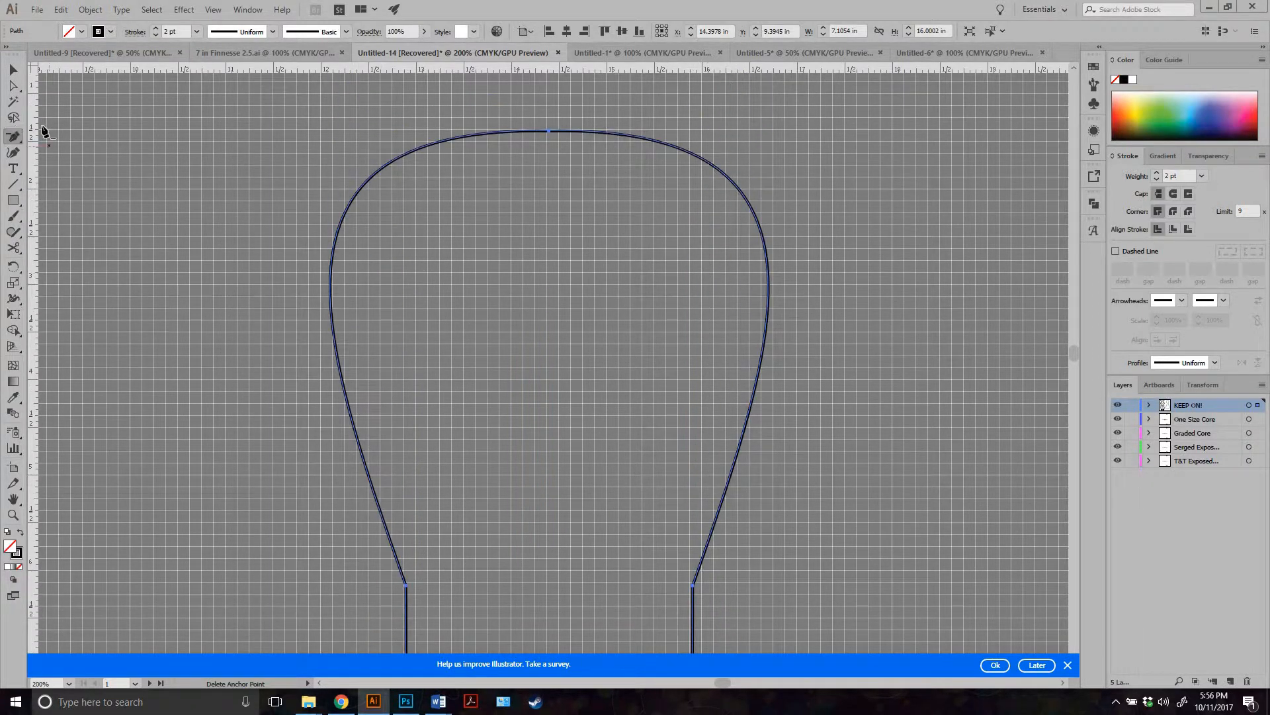
key(ctrl+minus)
key(ctrl+minus)
key(ctrl+minus)
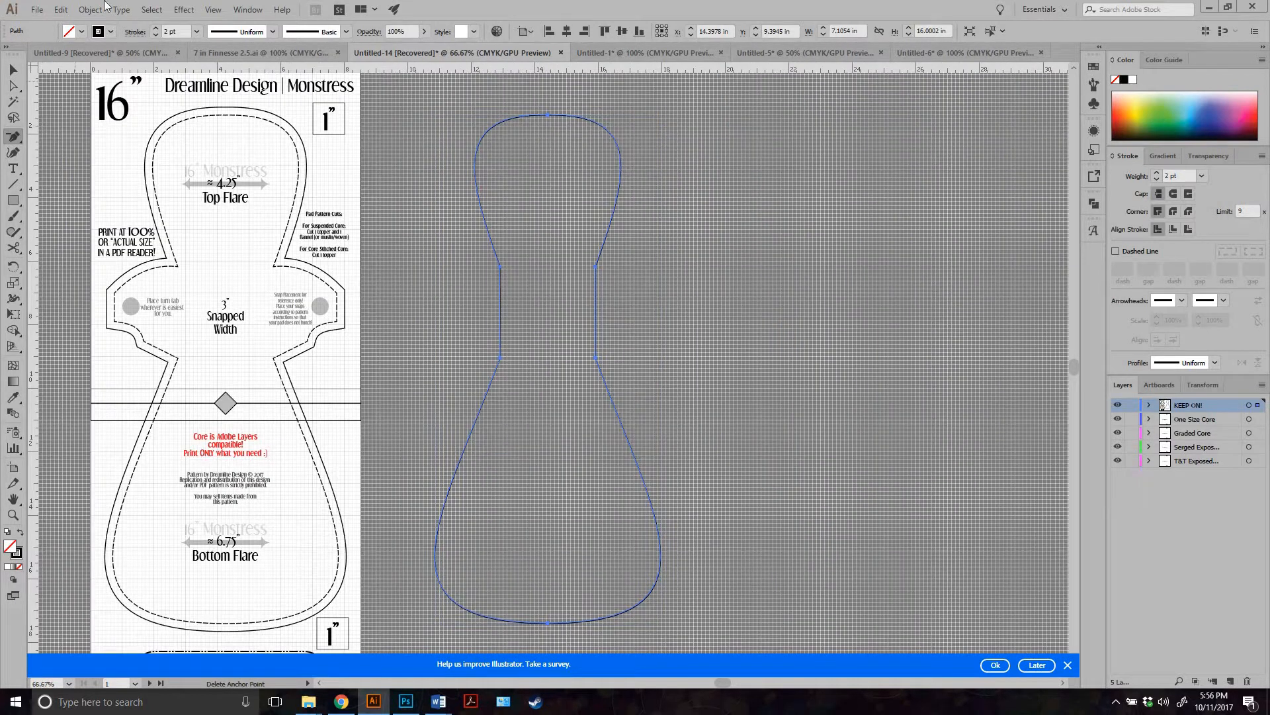
Offset the wingless outline inward by -0.35 in with Miter joins, using the preview to check it
click(89, 9)
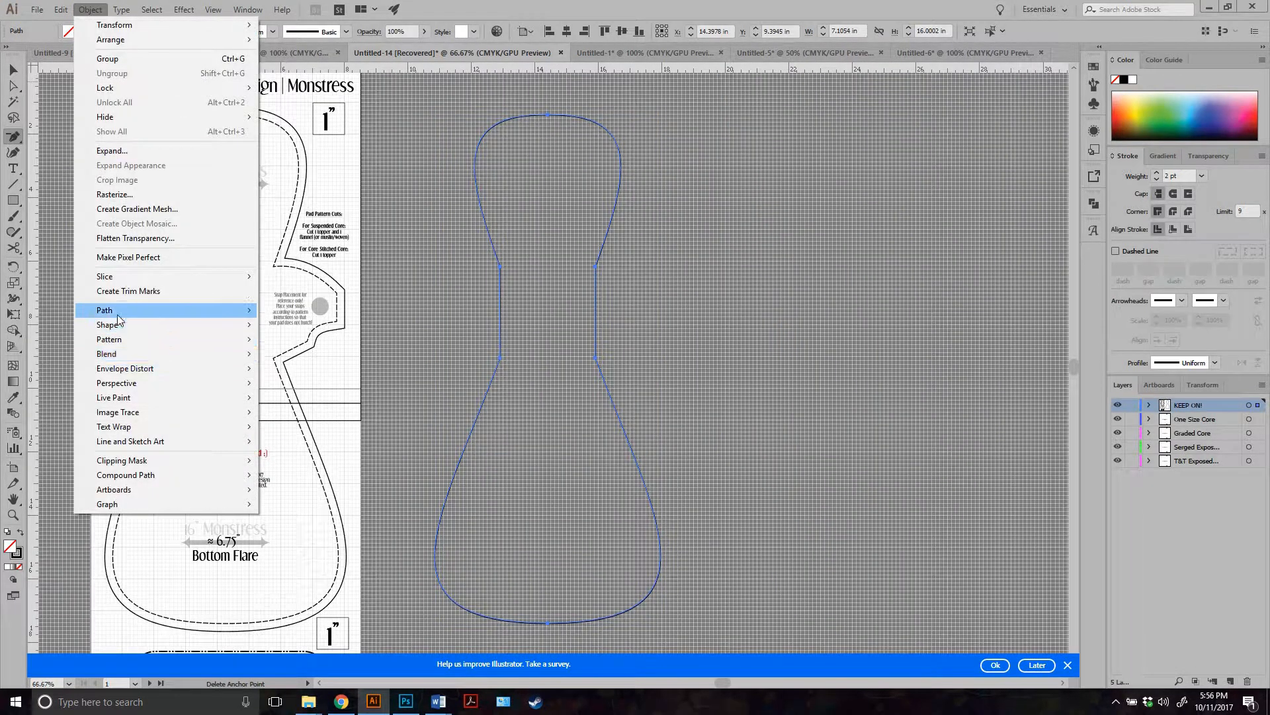
mouse_move(113, 311)
click(292, 360)
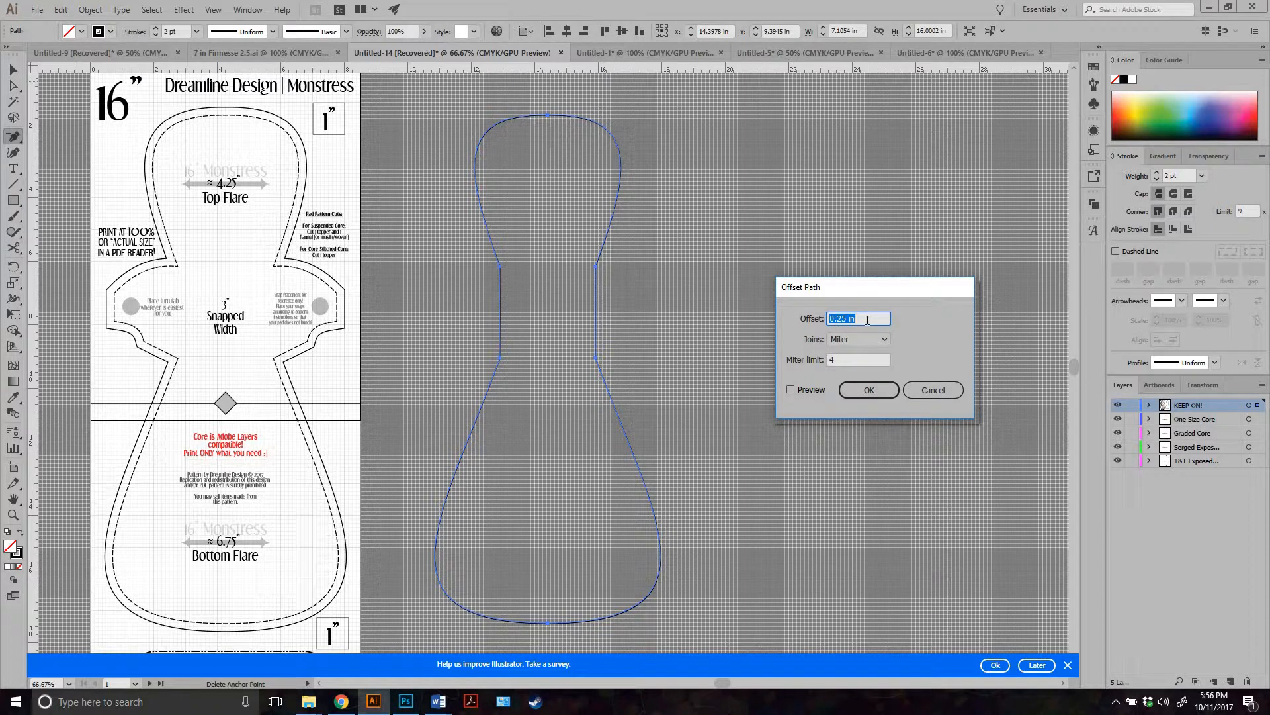
text(-.35)
click(791, 391)
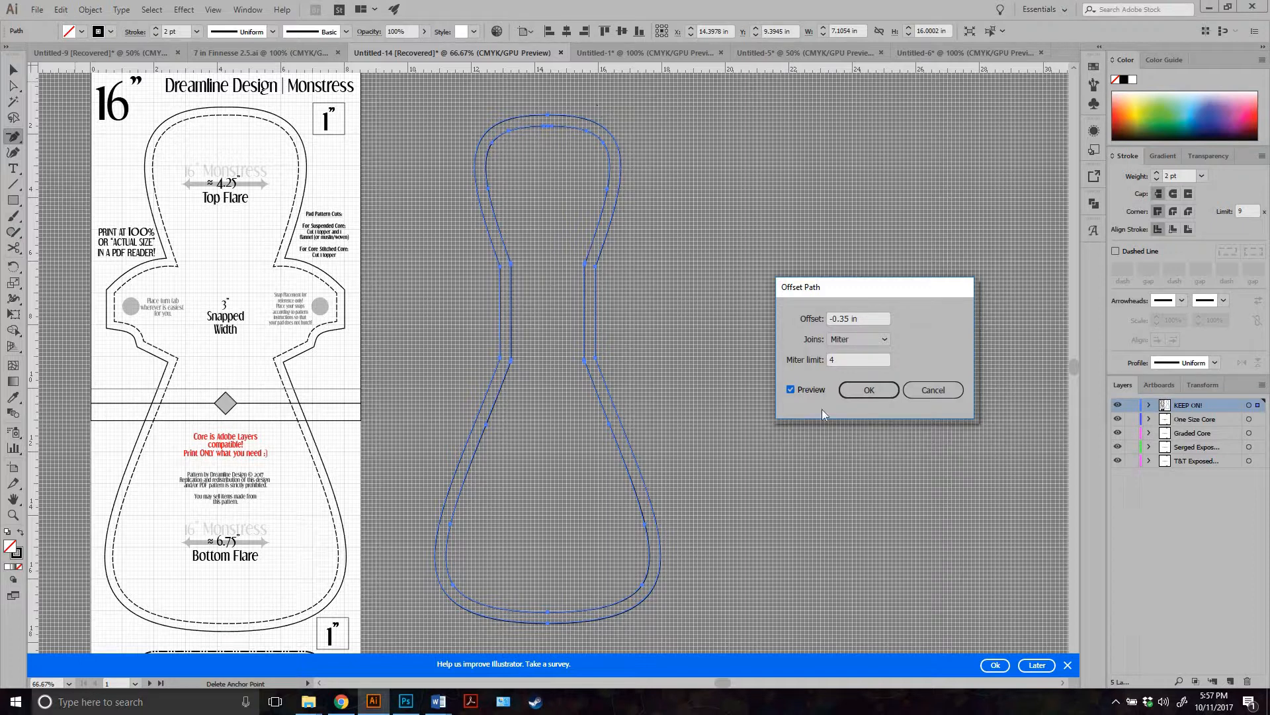
click(868, 391)
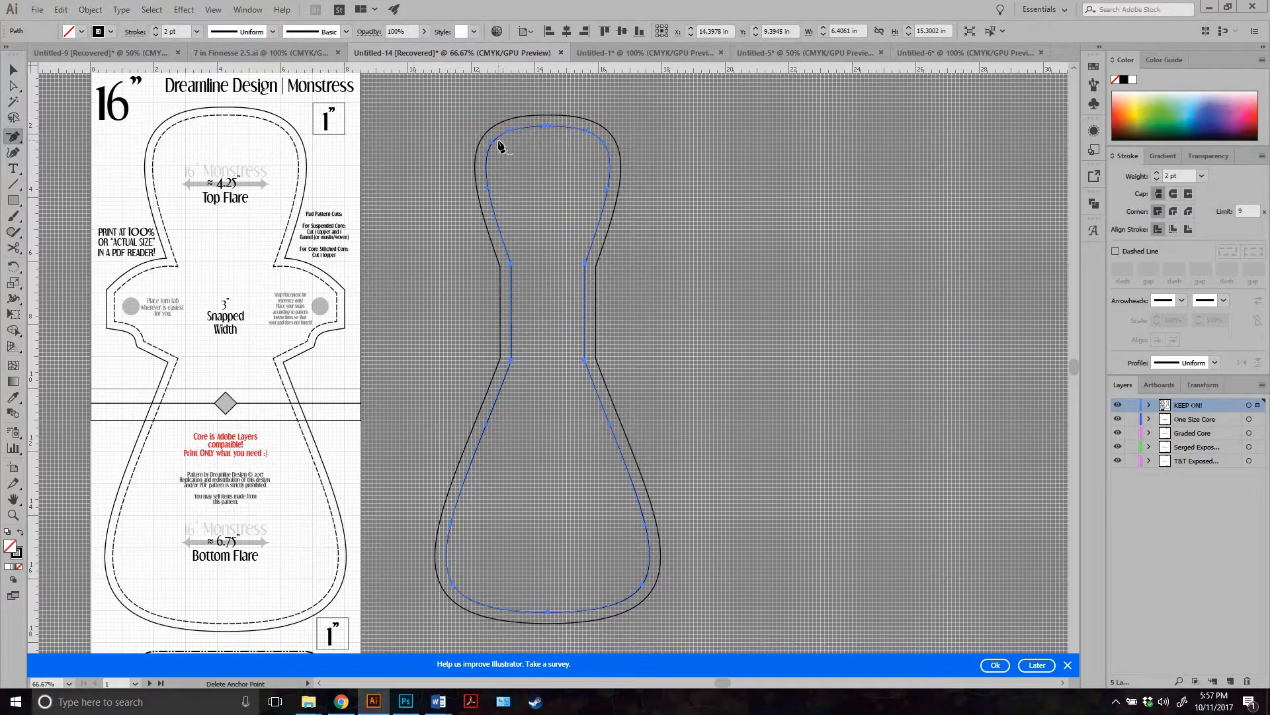
Offset the new inner outline inward by another -0.35 in, keeping Miter joins, and return to the Selection tool
click(90, 10)
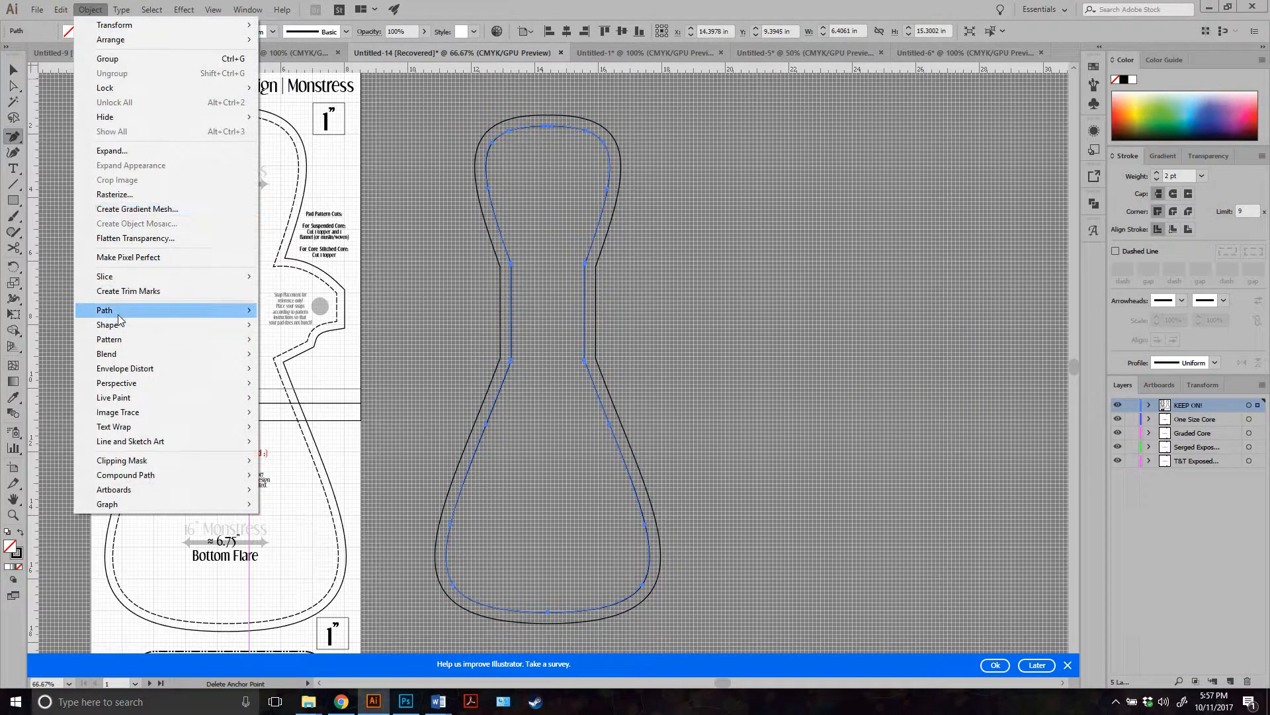
mouse_move(106, 309)
click(362, 361)
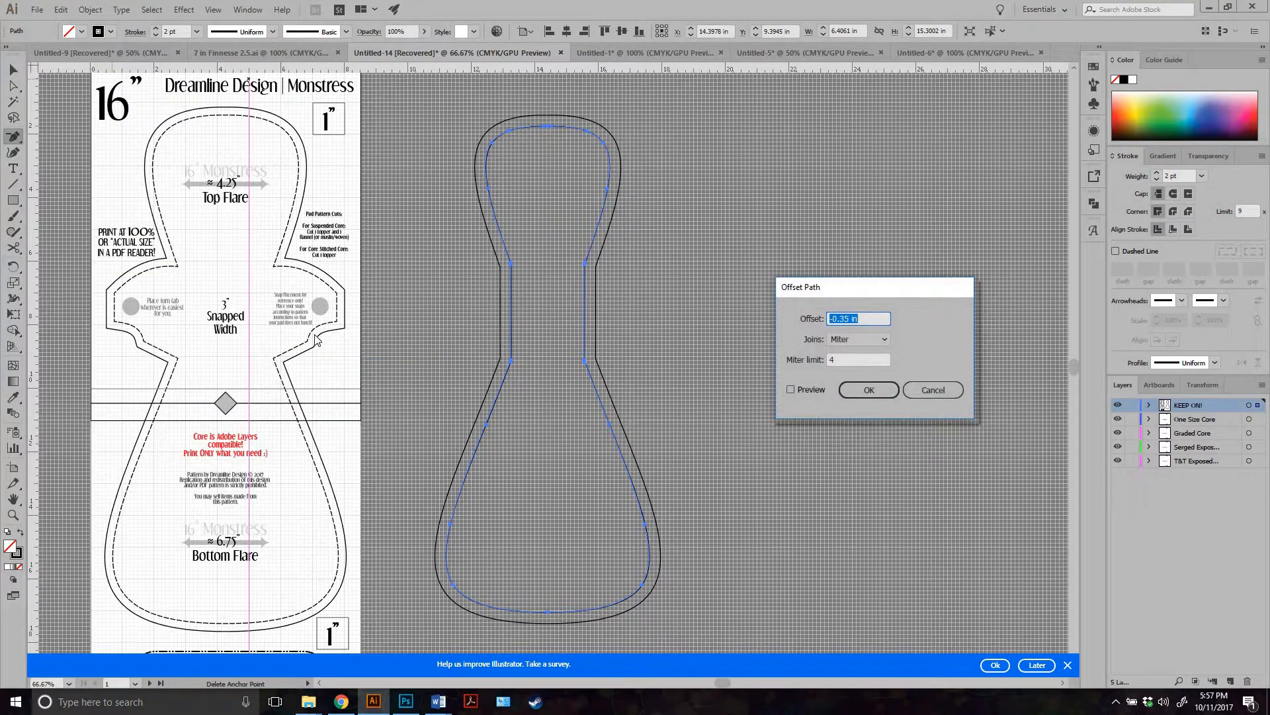
click(790, 389)
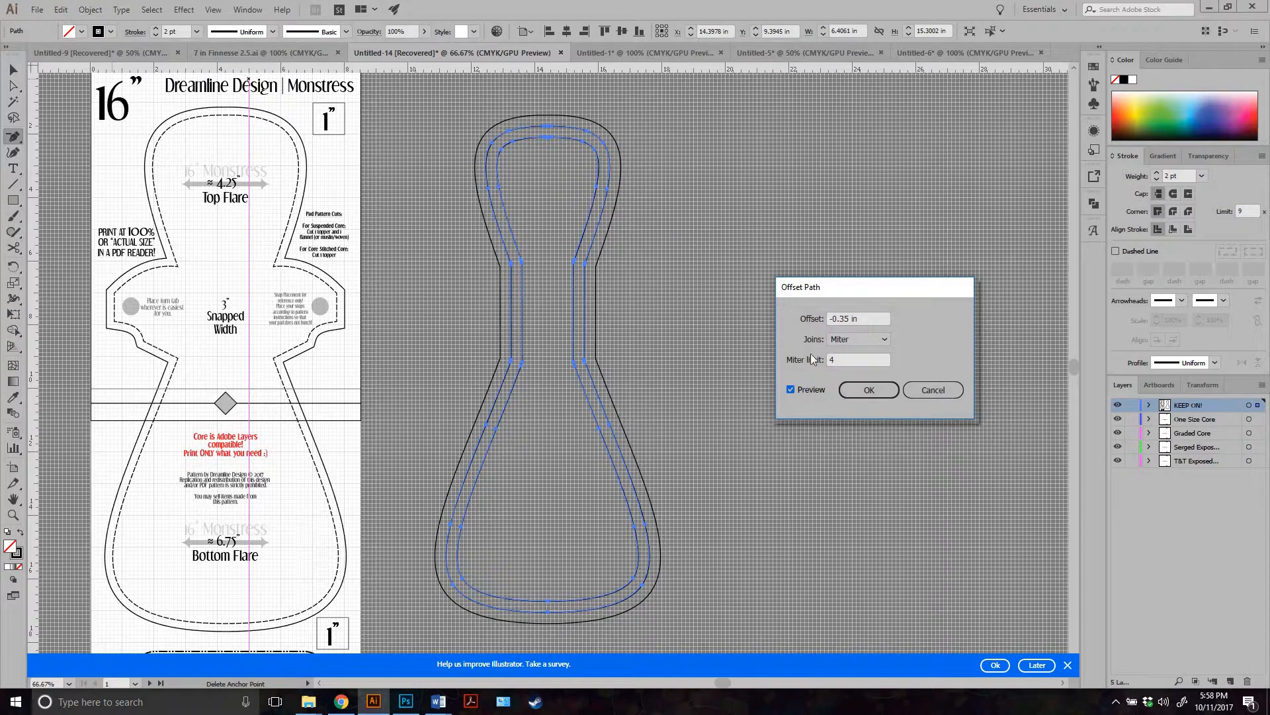
click(849, 344)
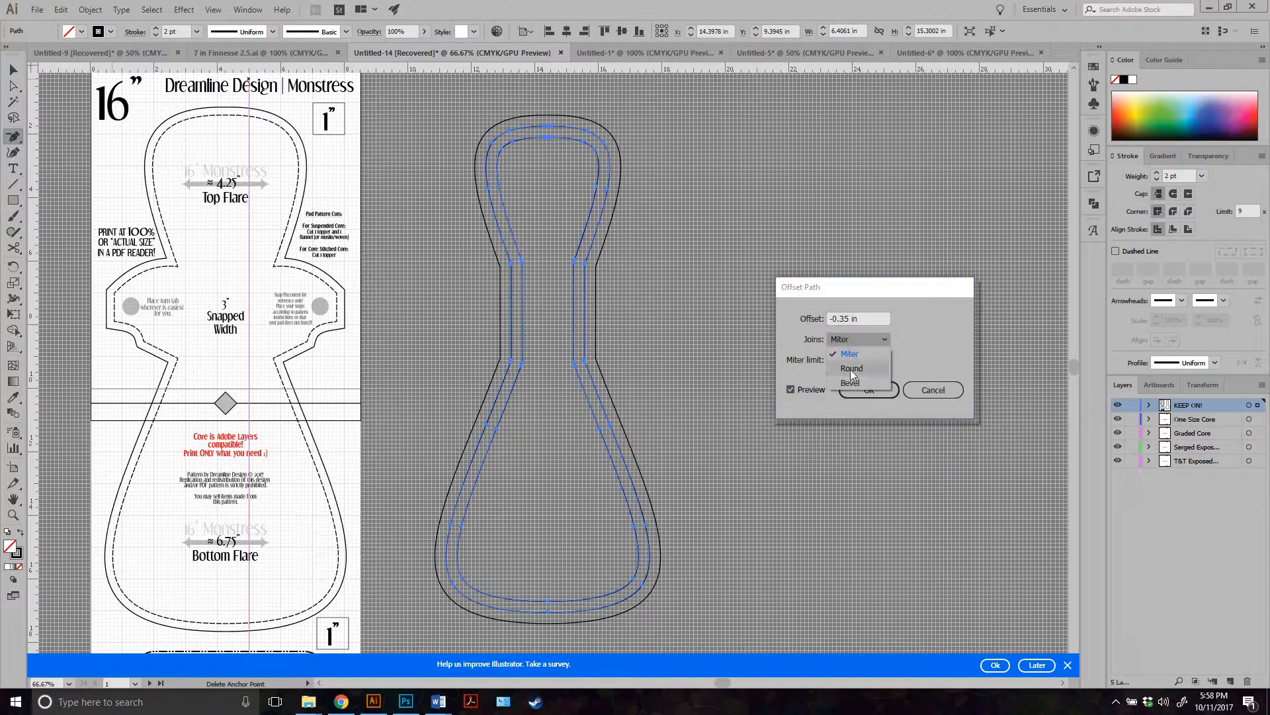
click(837, 339)
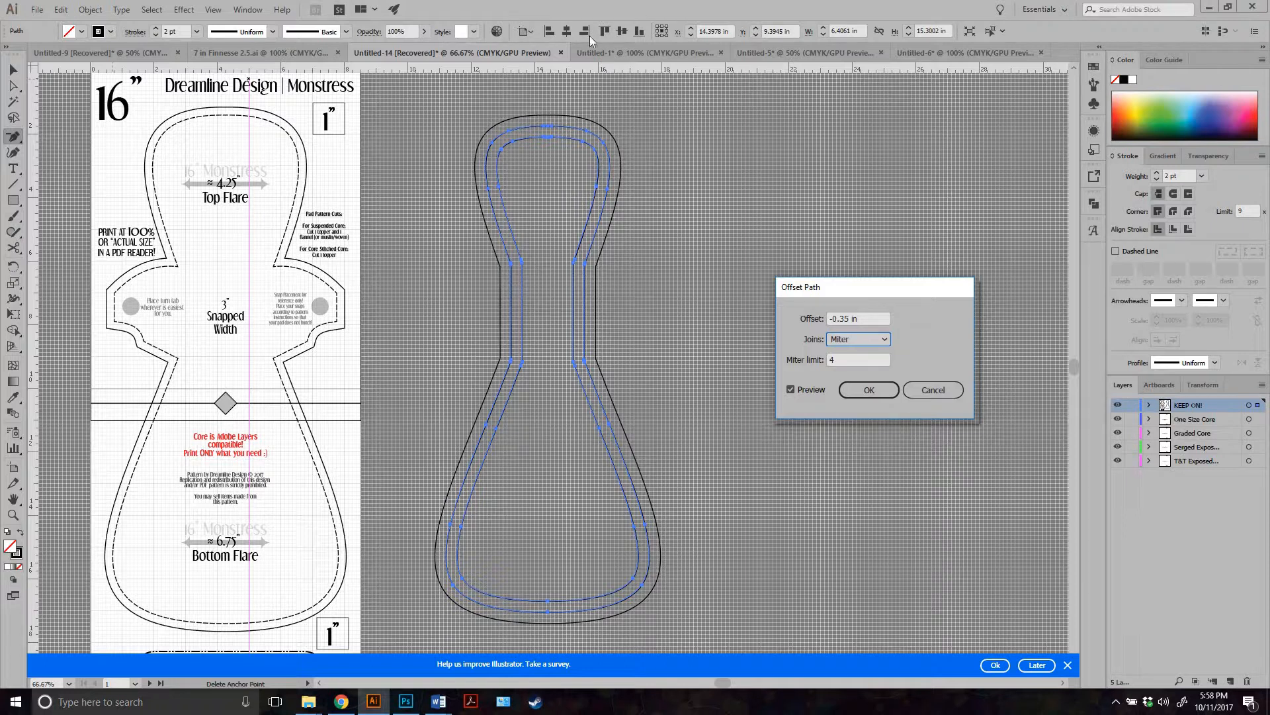
click(866, 392)
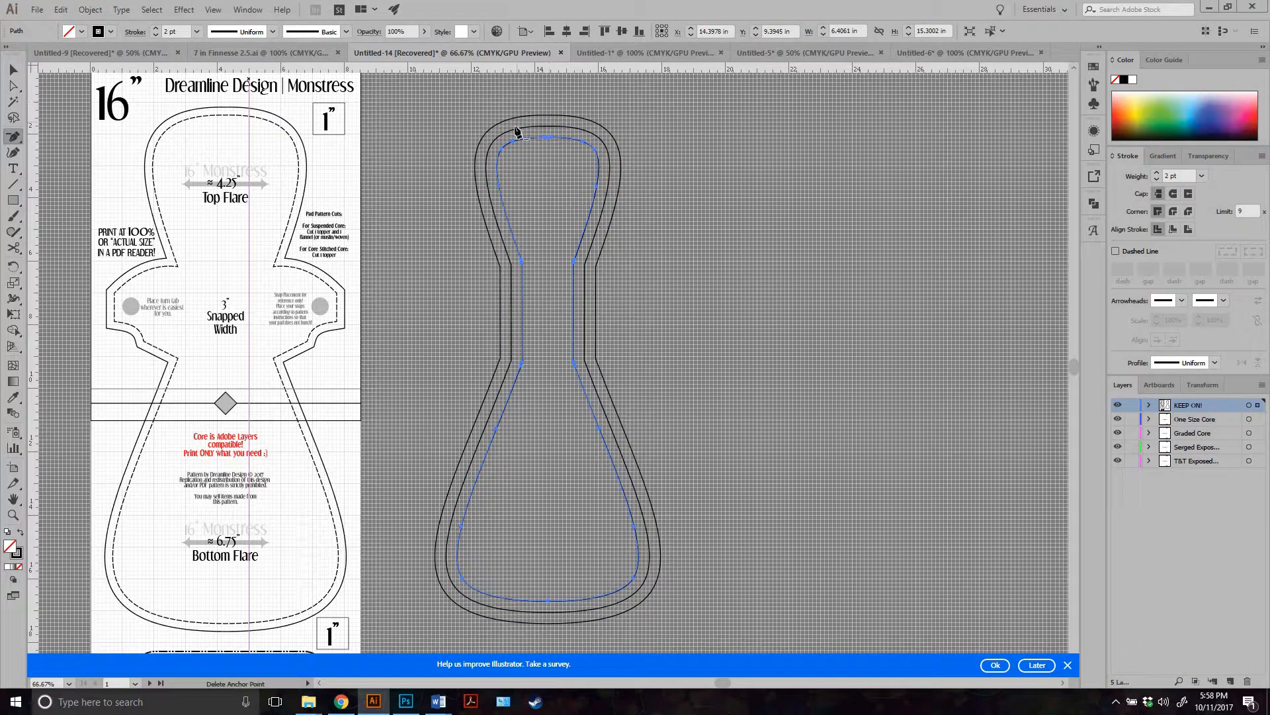
key(v)
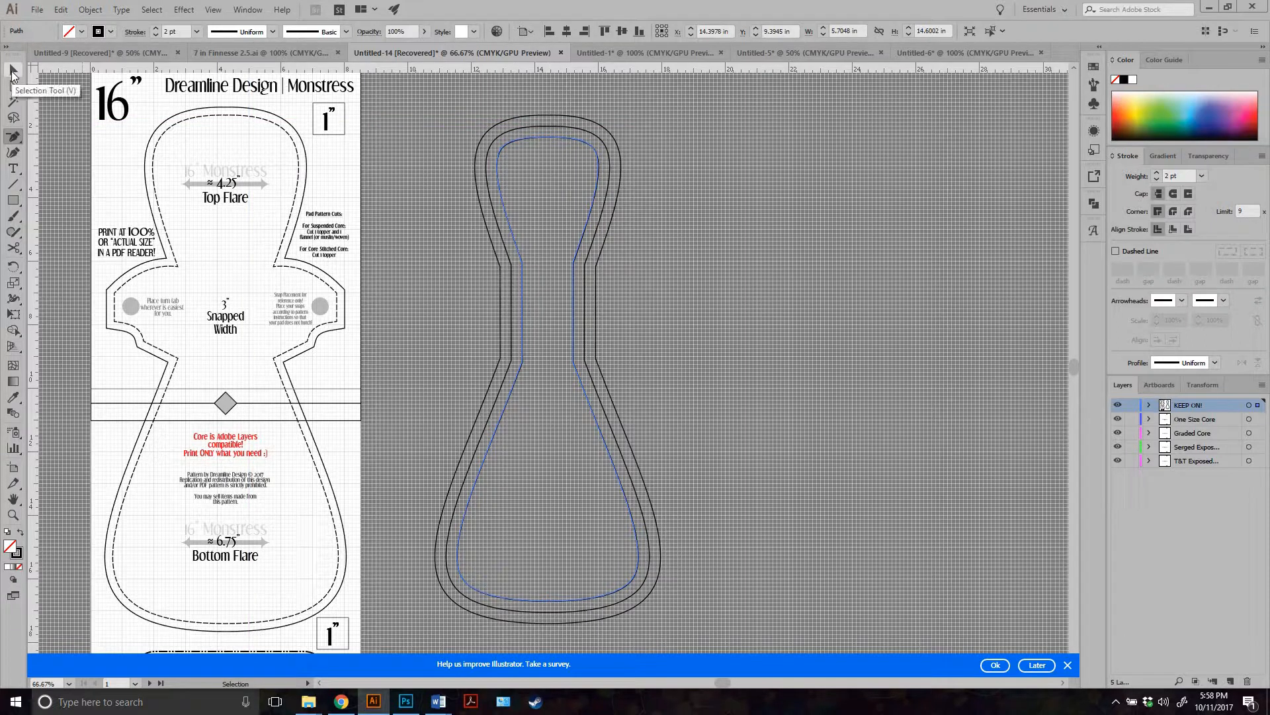
click(12, 70)
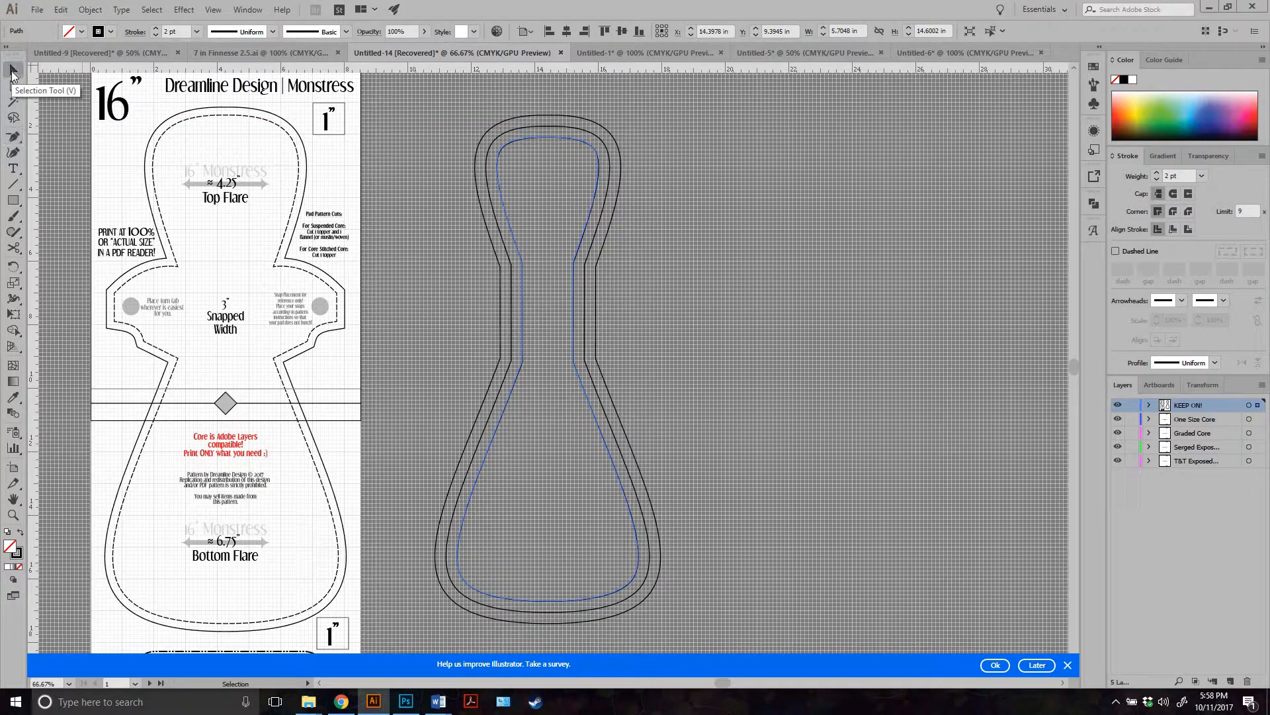
Apply the Dashed Line 1.3 brush from the Borders_Dashed library to the middle wingless outline
click(843, 379)
click(536, 127)
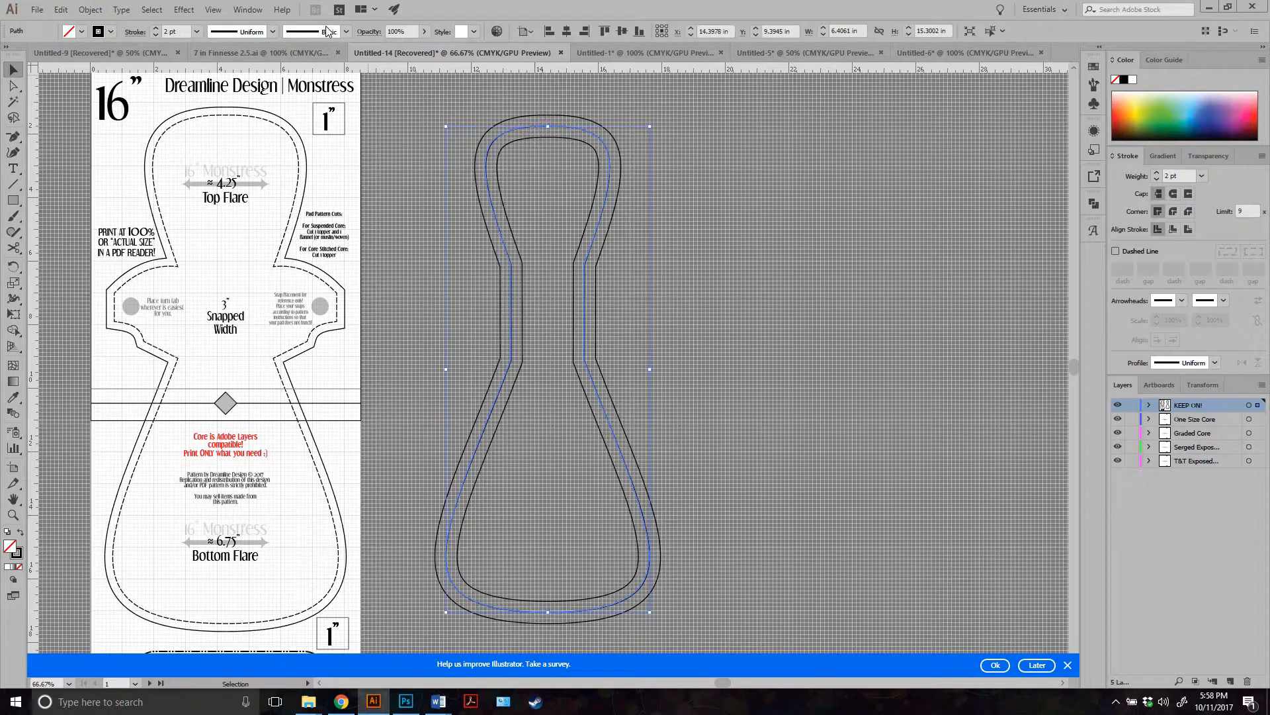
click(346, 32)
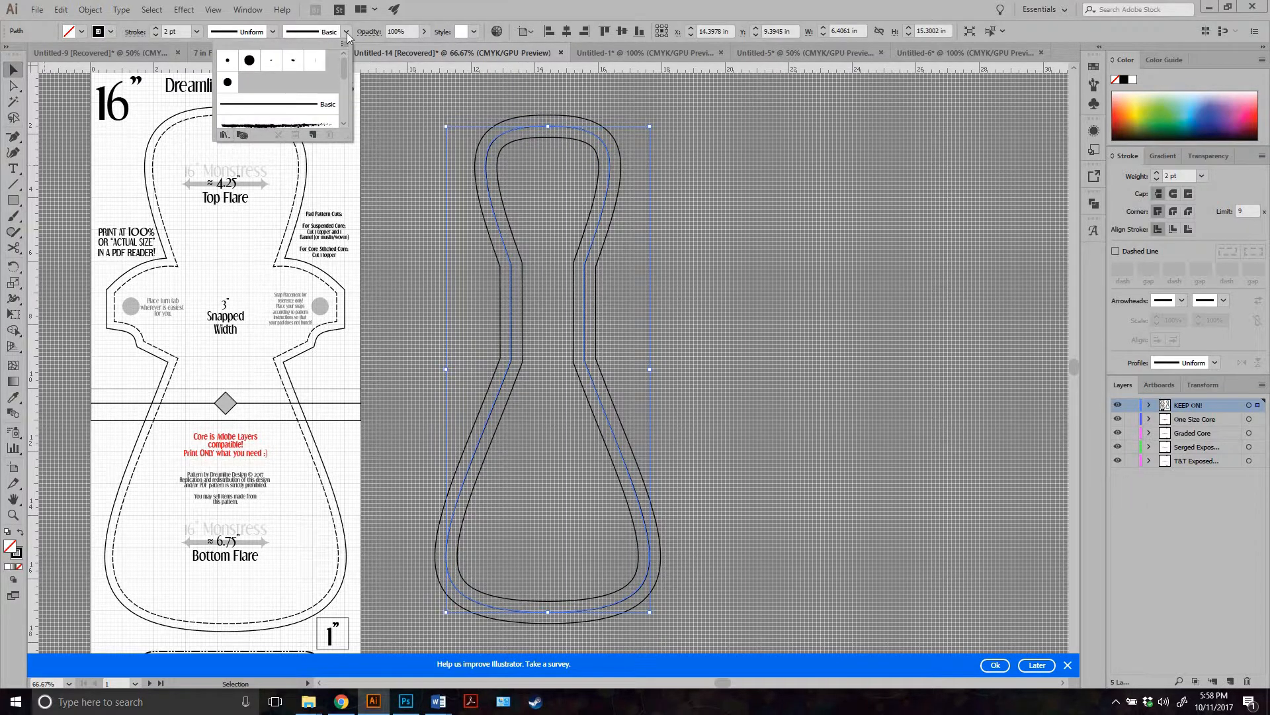
click(246, 135)
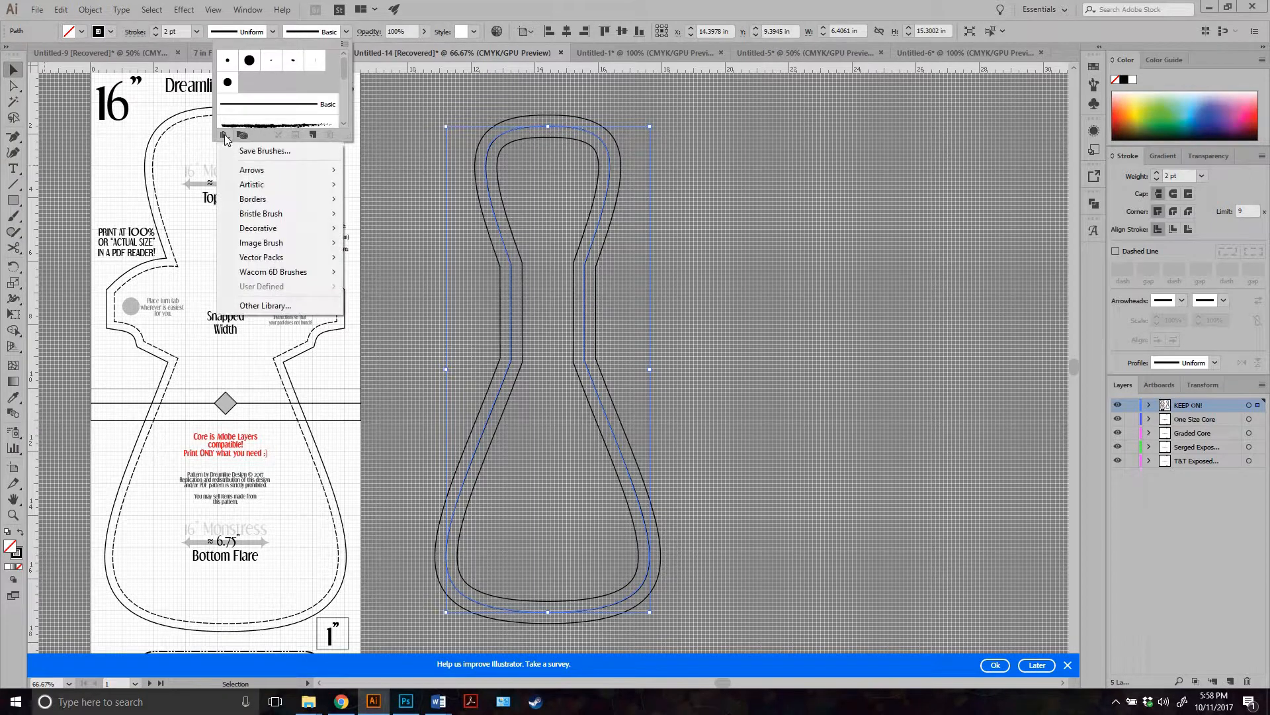
mouse_move(263, 200)
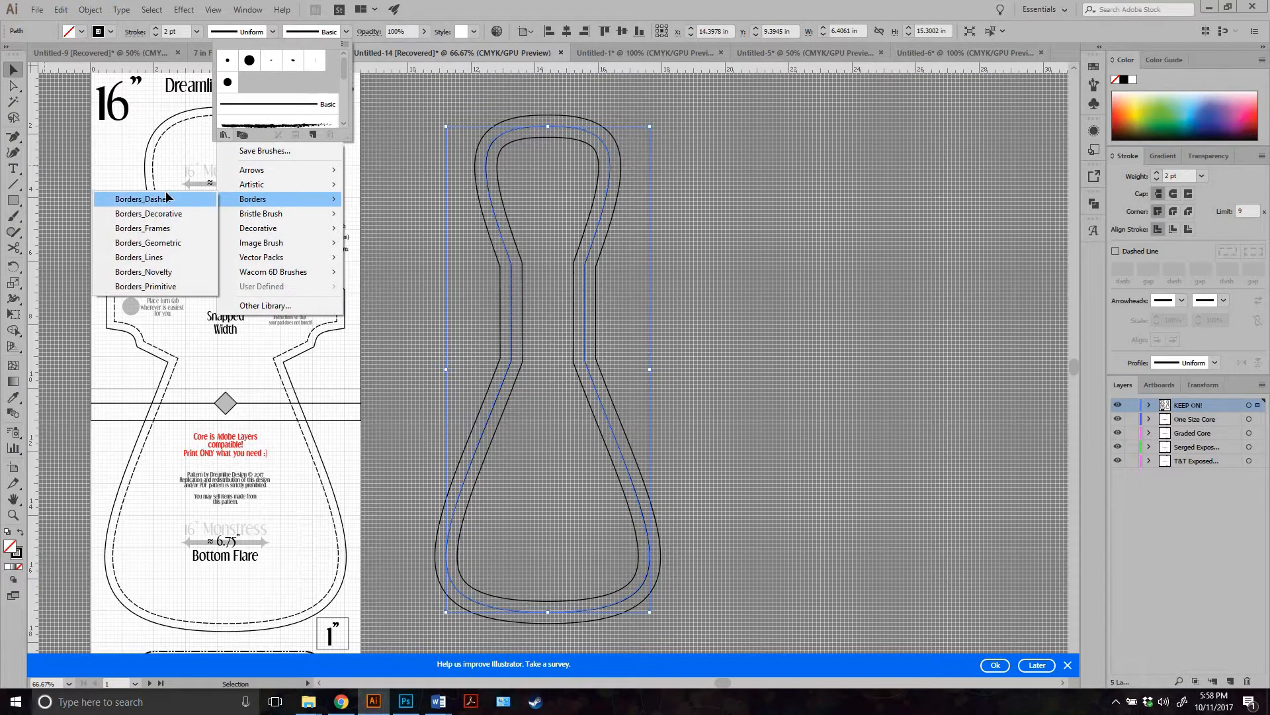
click(169, 198)
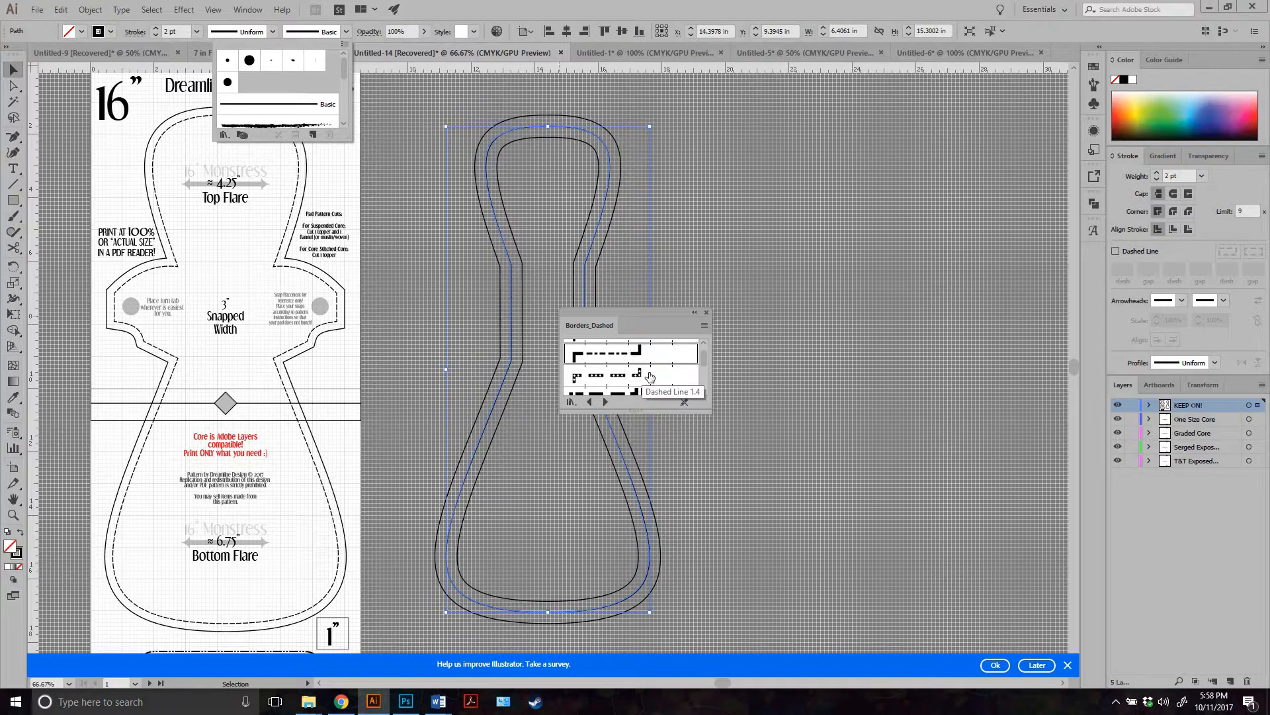
click(705, 362)
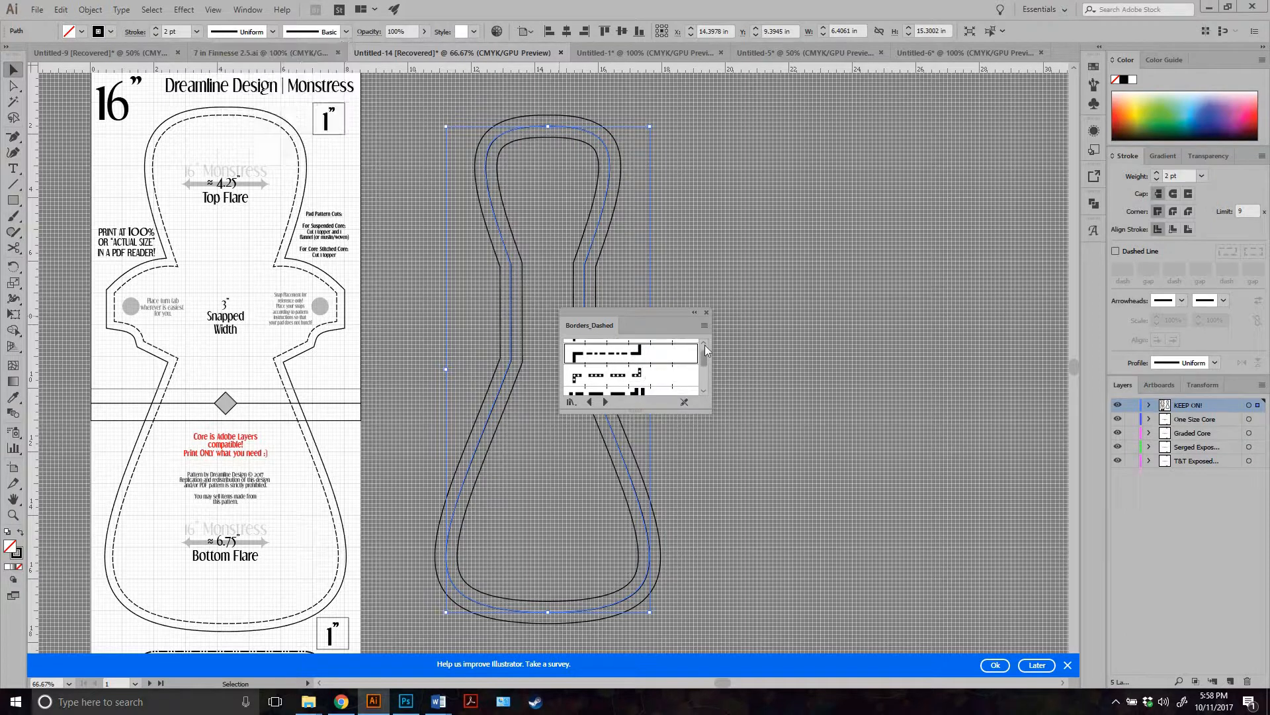
click(639, 357)
Apply the Dashed Line 1.1 brush to the innermost outline, deselect it and close the brush library
click(567, 236)
click(582, 251)
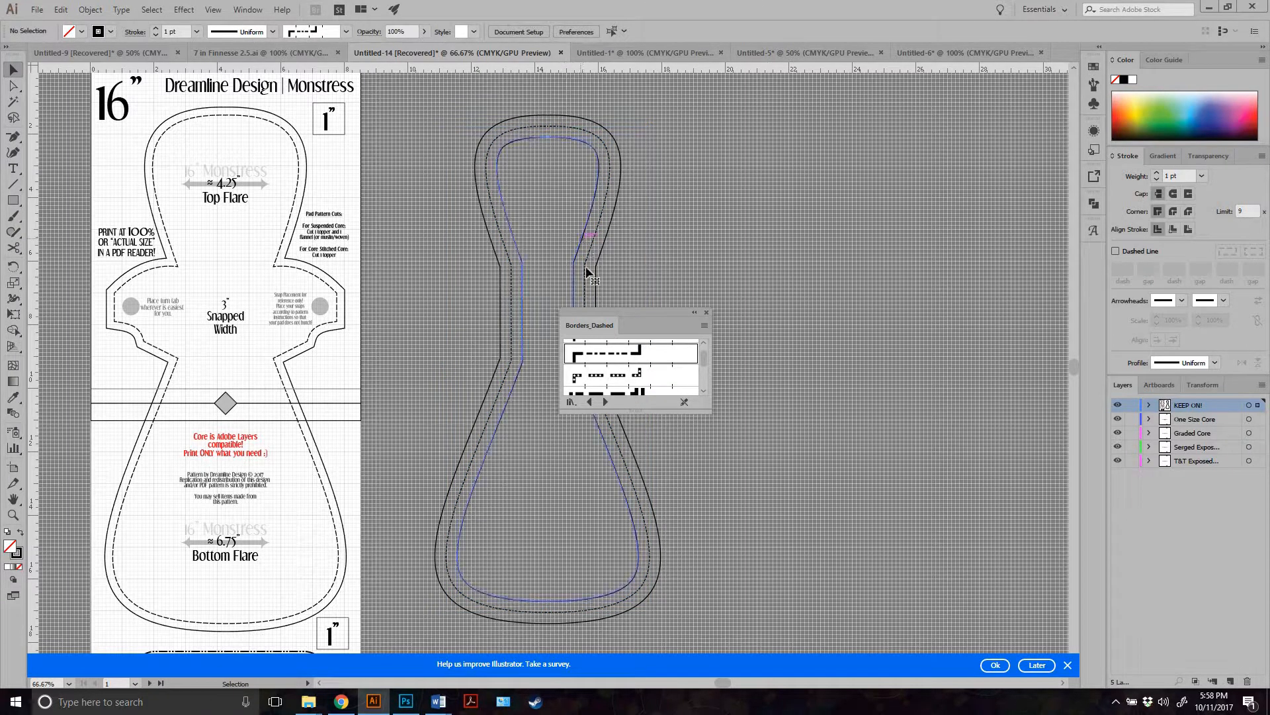
scroll(639, 387, down, 1)
scroll(635, 377, up, 3)
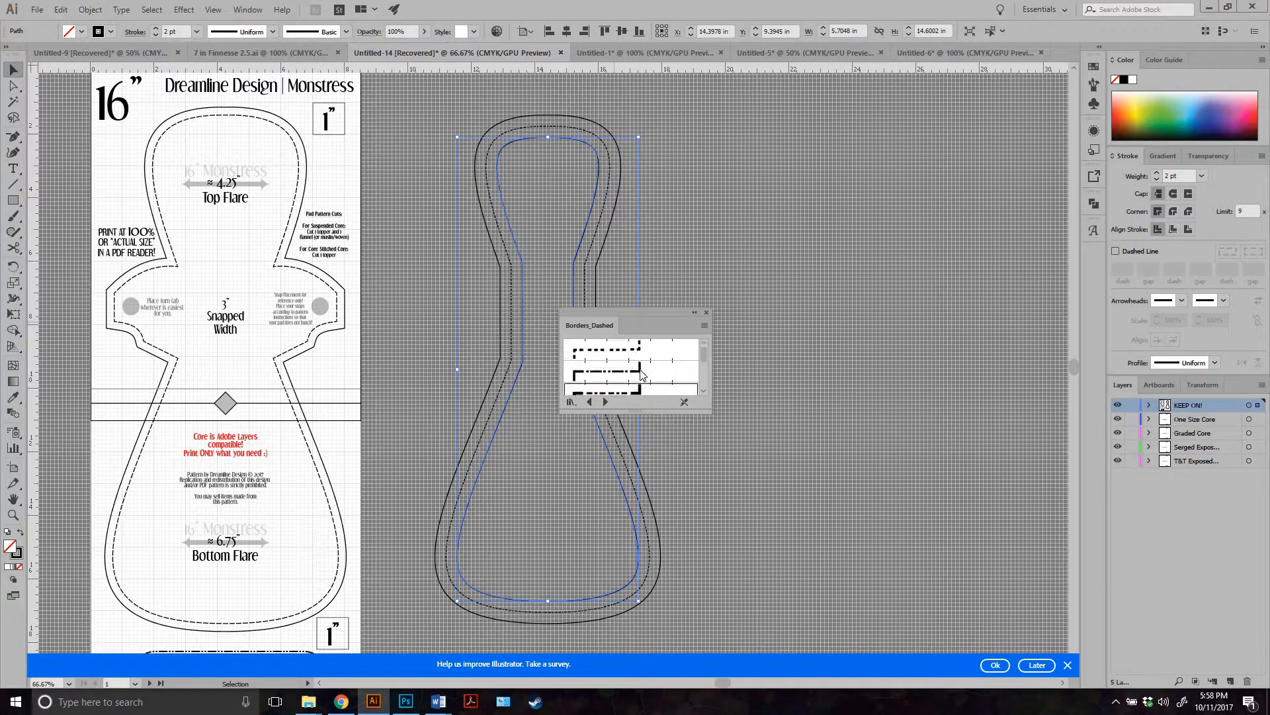
click(628, 354)
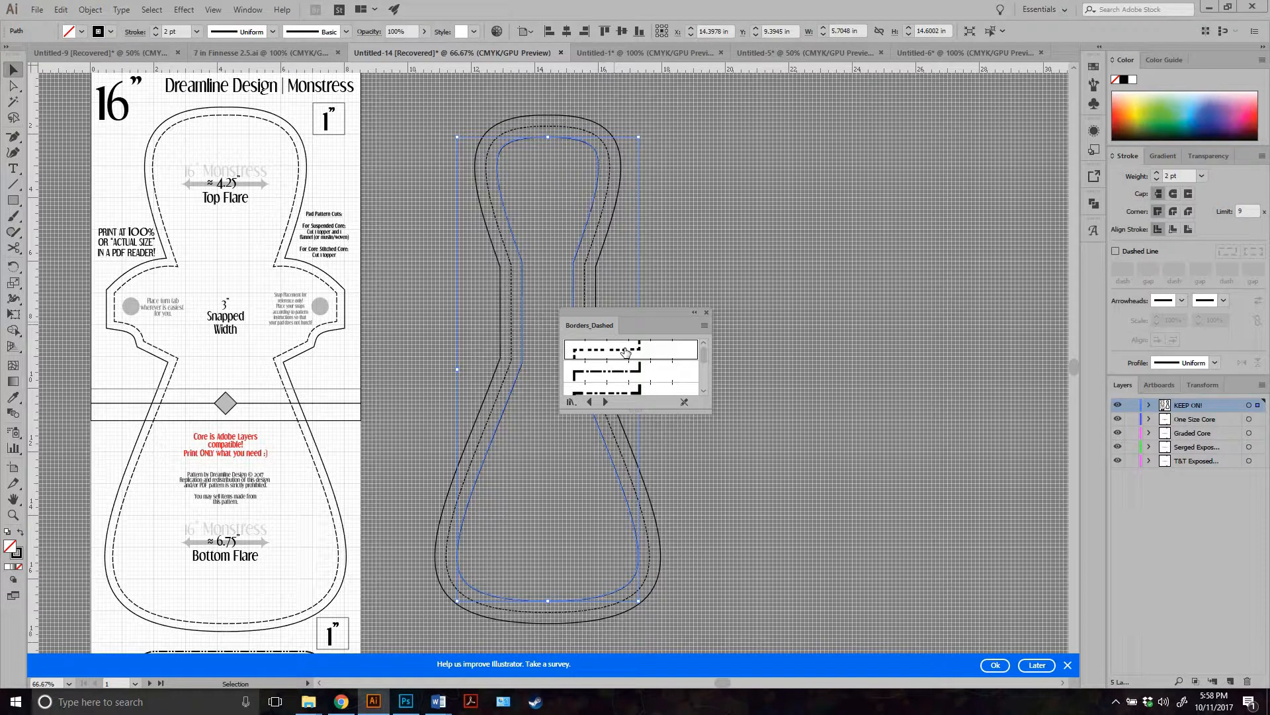
click(759, 219)
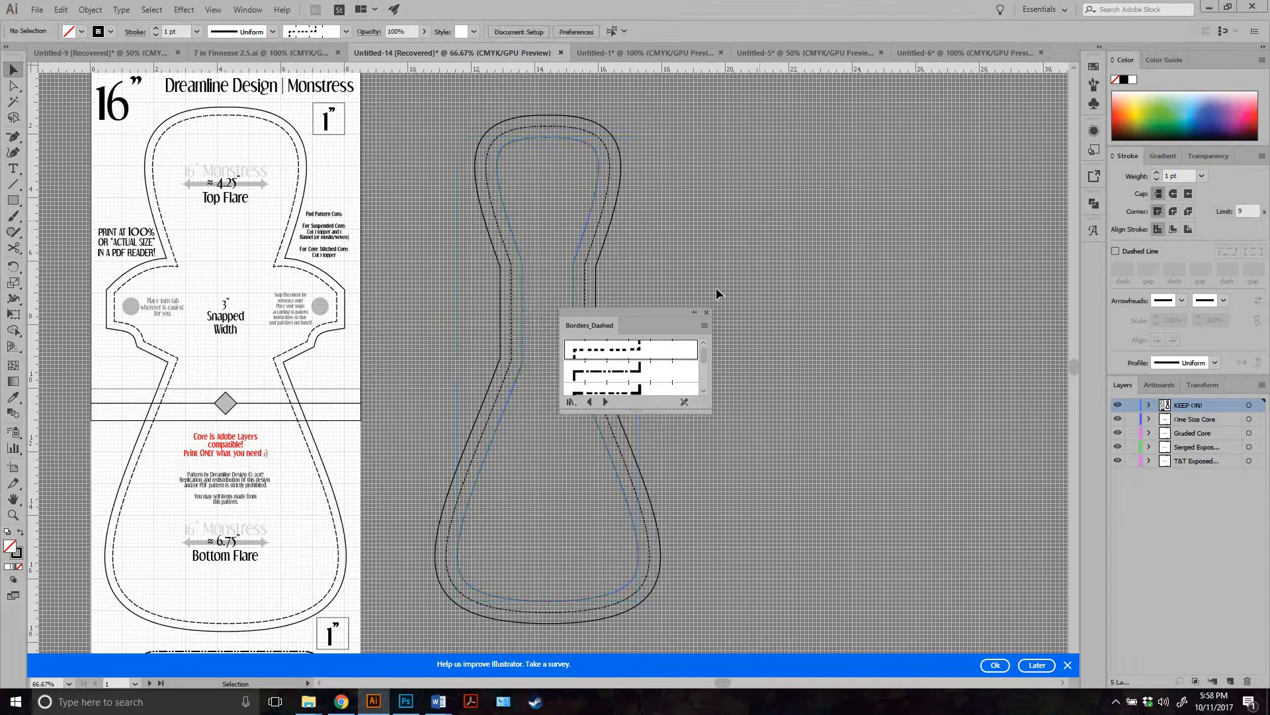
click(706, 312)
scroll(596, 231, up, 2)
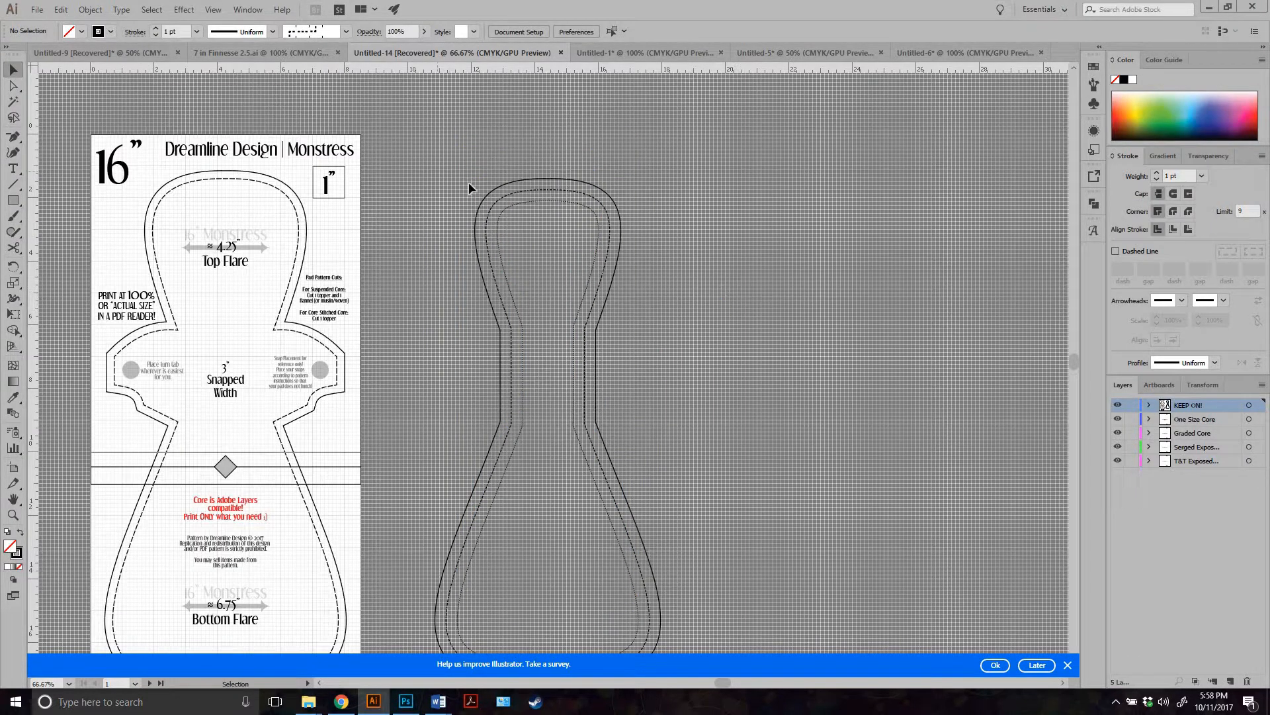
Set the Dashed Line 1.1 brush's colorization method to Tints and apply the change to its existing strokes
click(342, 31)
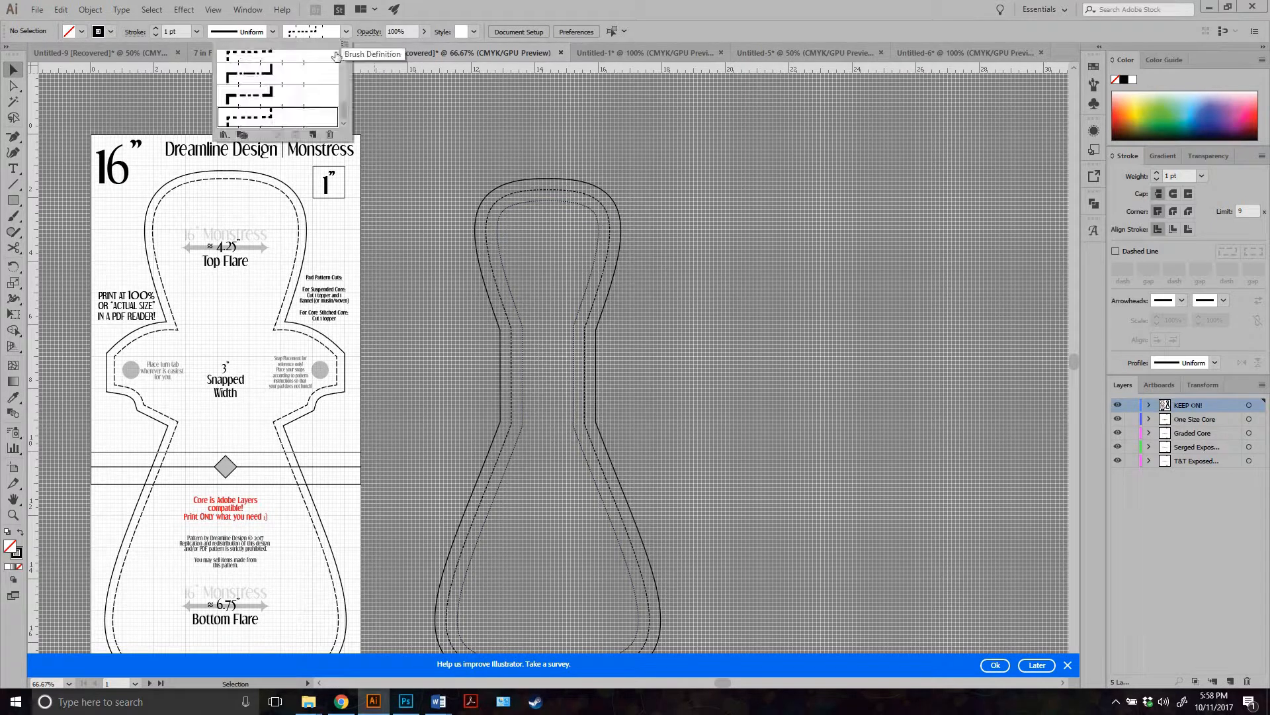
double_click(289, 124)
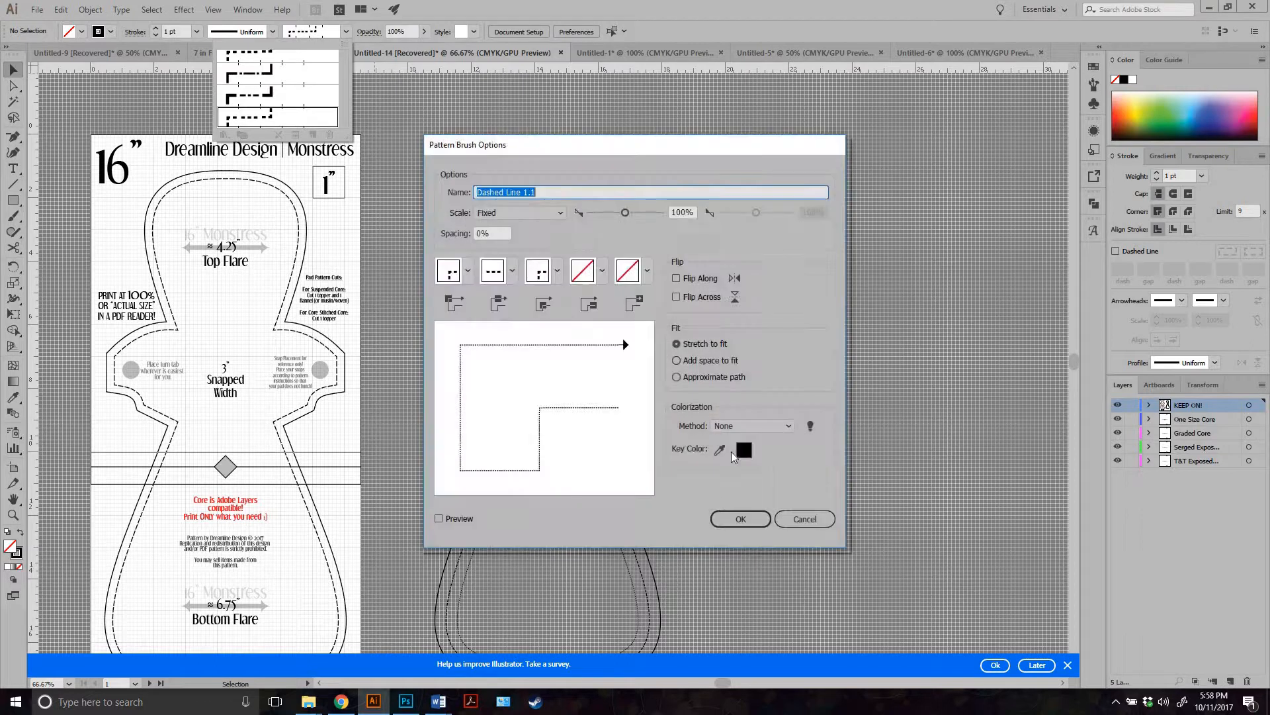
click(731, 427)
click(728, 456)
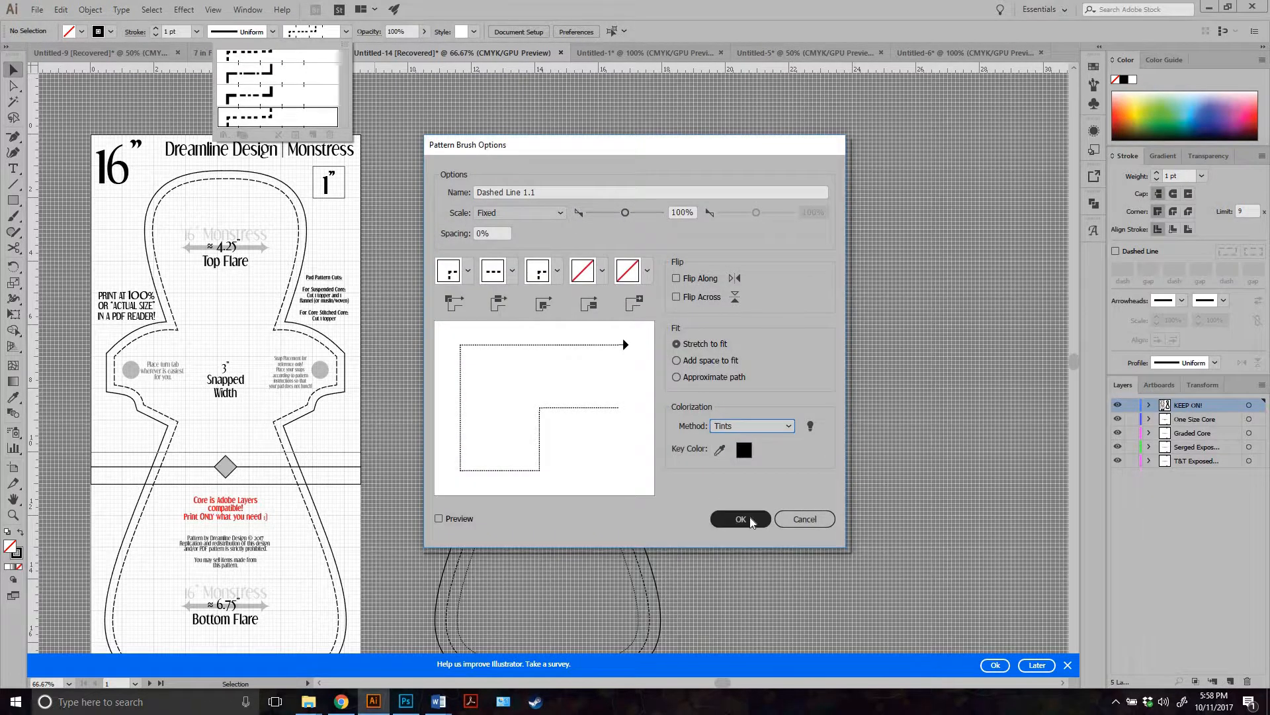
click(740, 519)
click(621, 366)
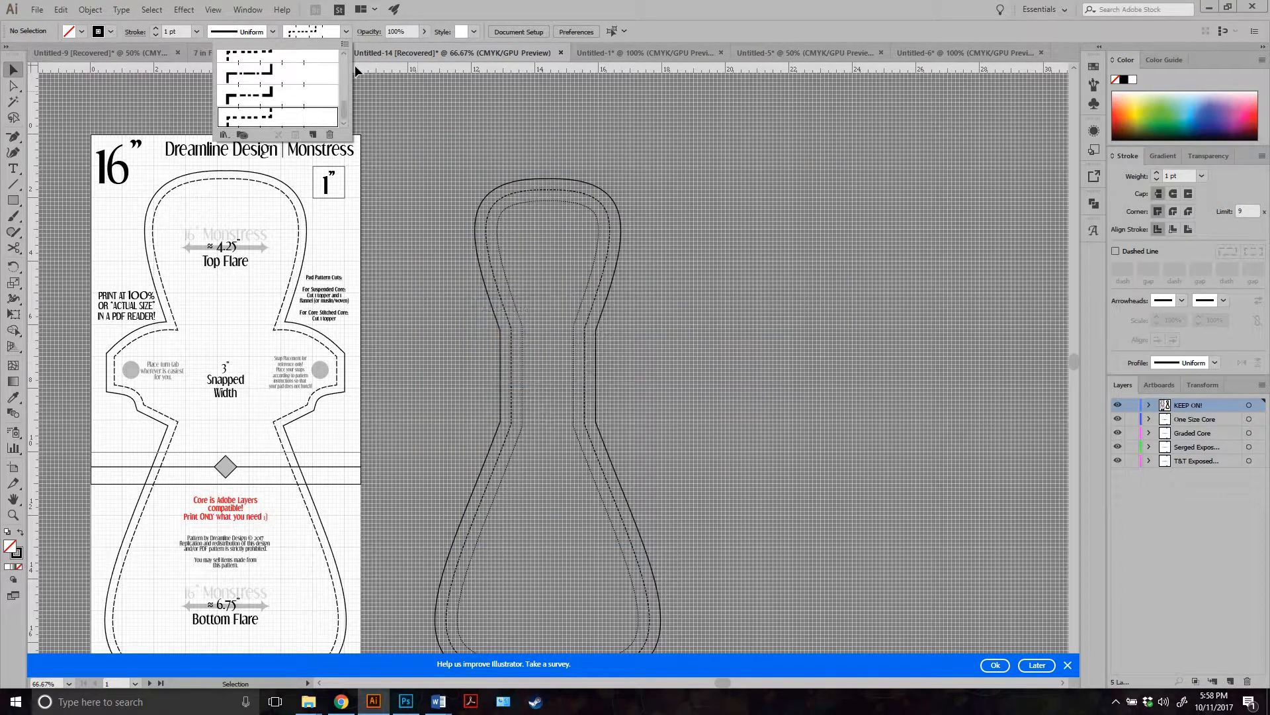
Set the Dashed Line 1.3 brush's colorization method to Tints and apply the change to its existing strokes
double_click(287, 99)
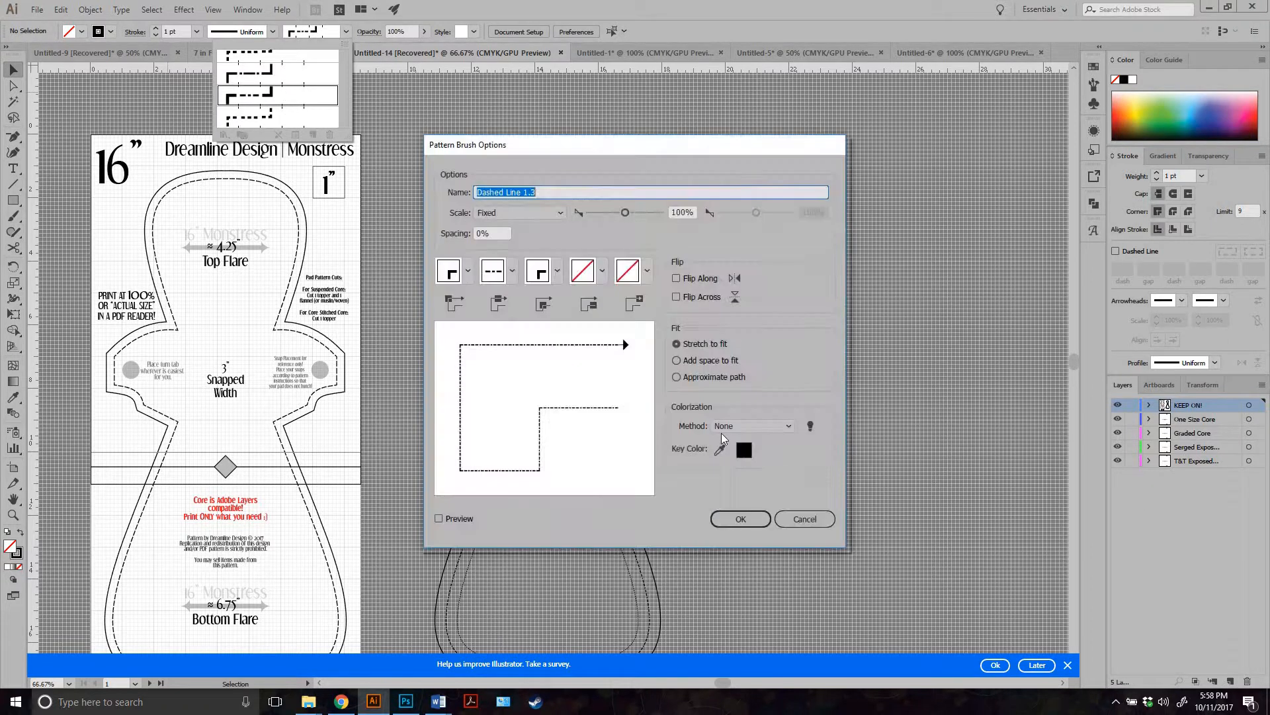
click(728, 426)
click(733, 456)
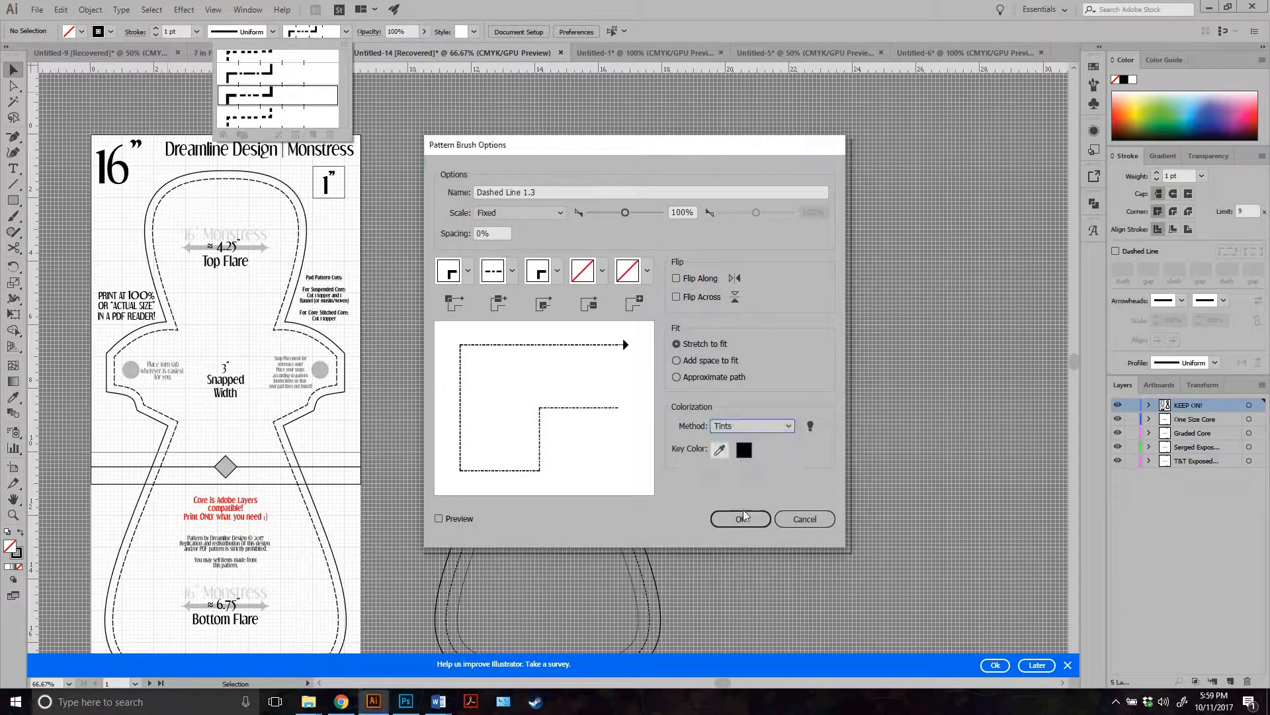
click(741, 520)
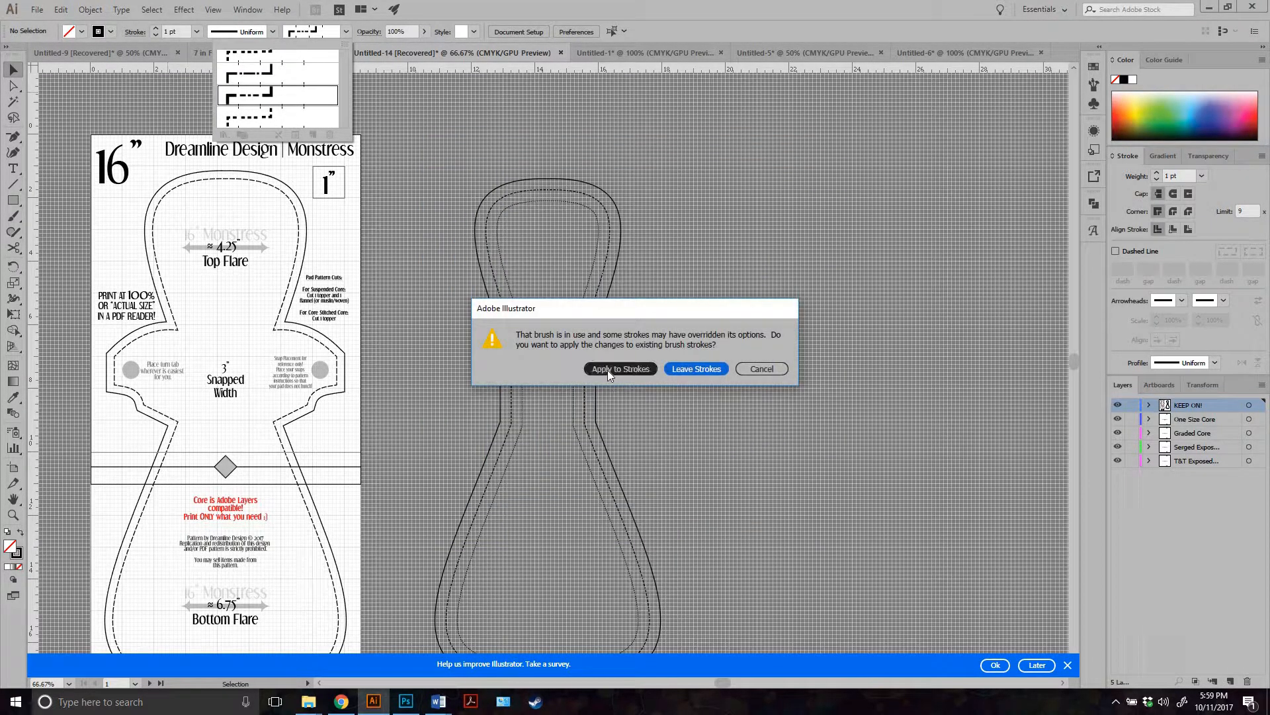
key(Return)
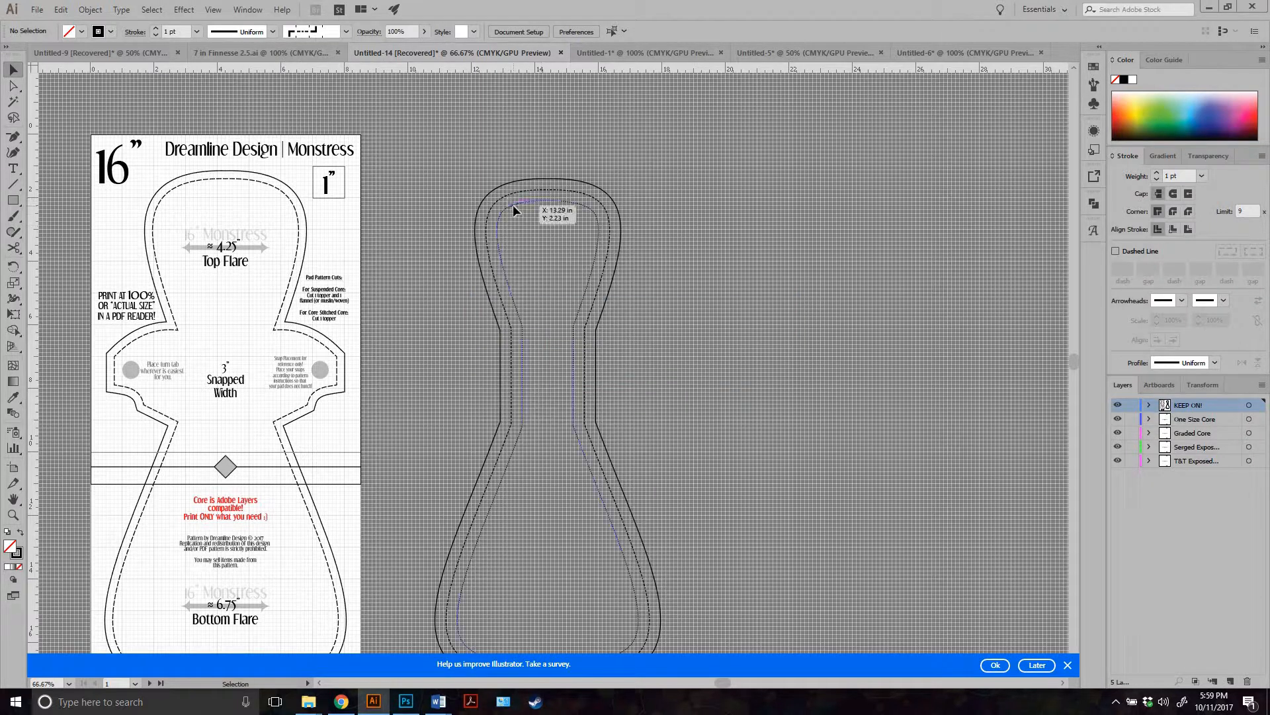
Change the stroke color of the innermost outline to light blue
click(514, 205)
click(111, 31)
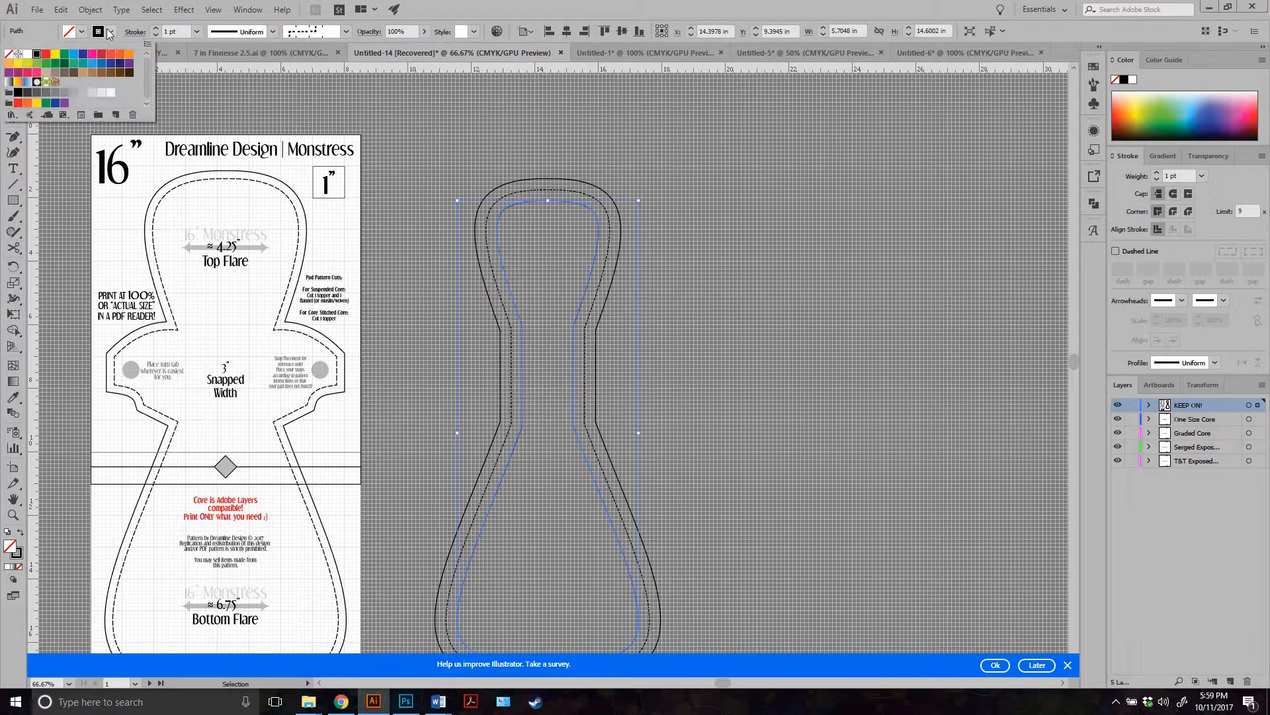
click(74, 55)
click(506, 204)
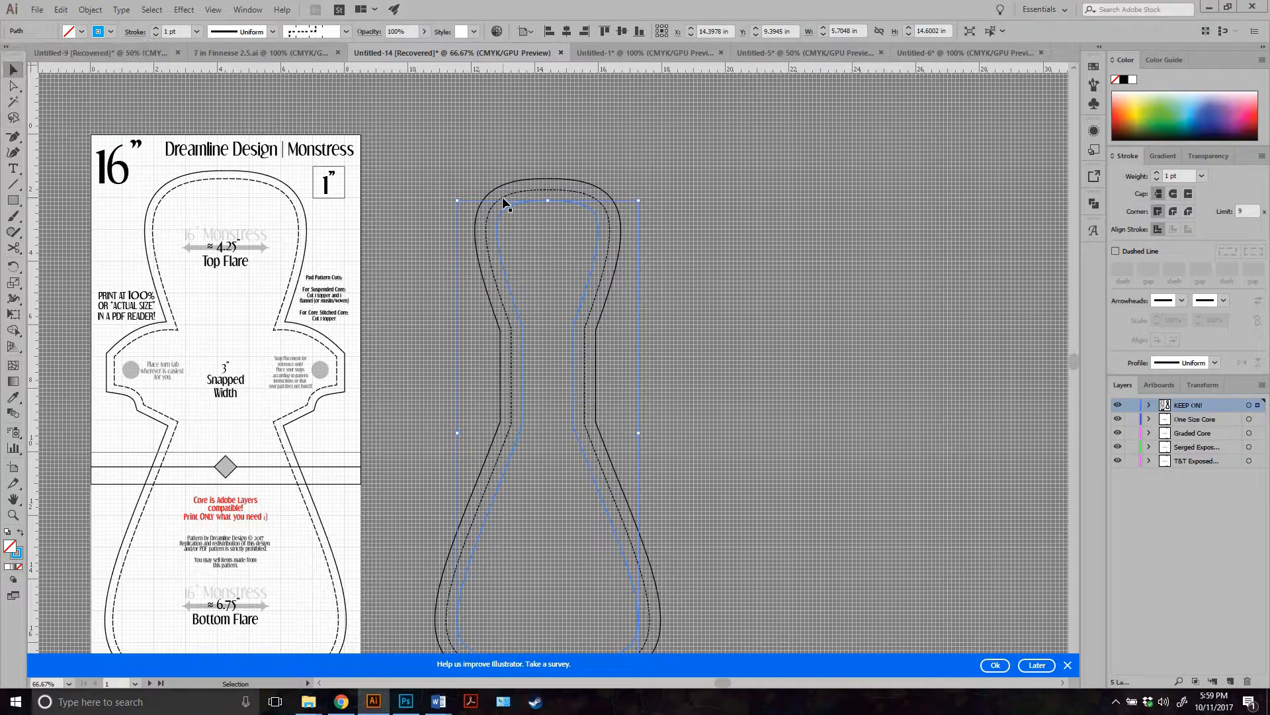
Change the stroke color of the middle outline to green and deselect it
click(501, 203)
click(112, 31)
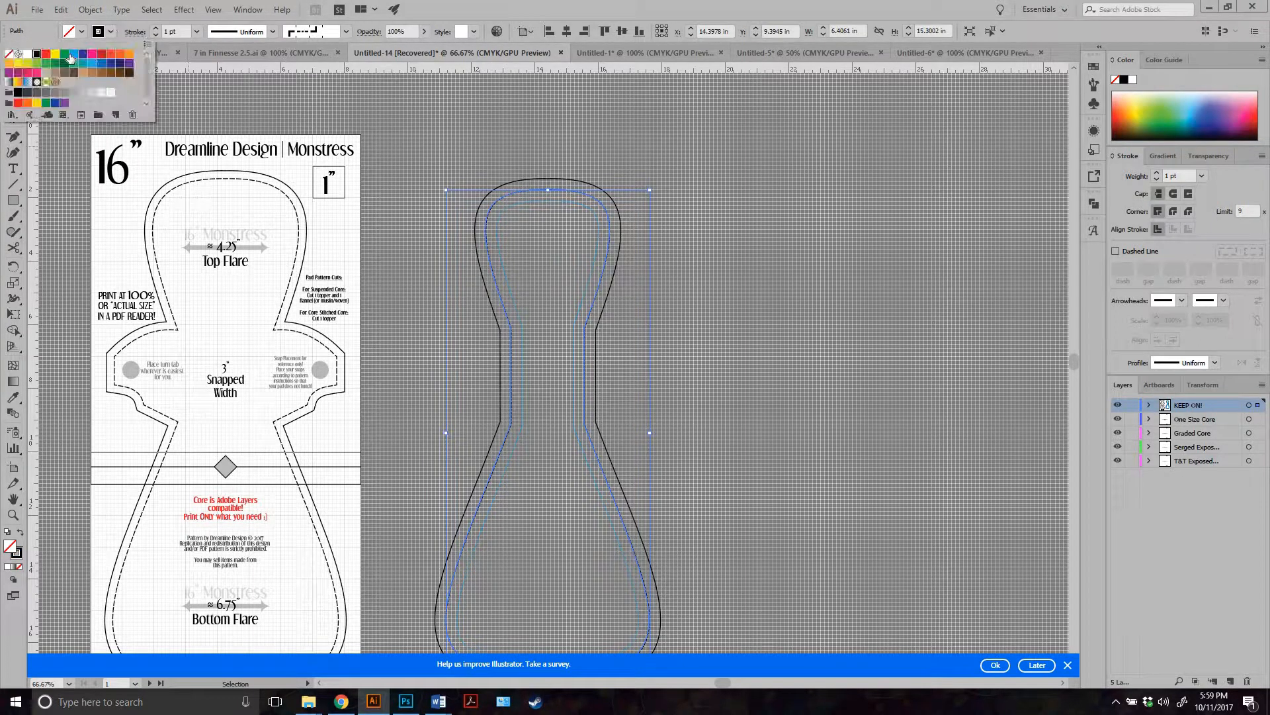
click(64, 54)
click(404, 102)
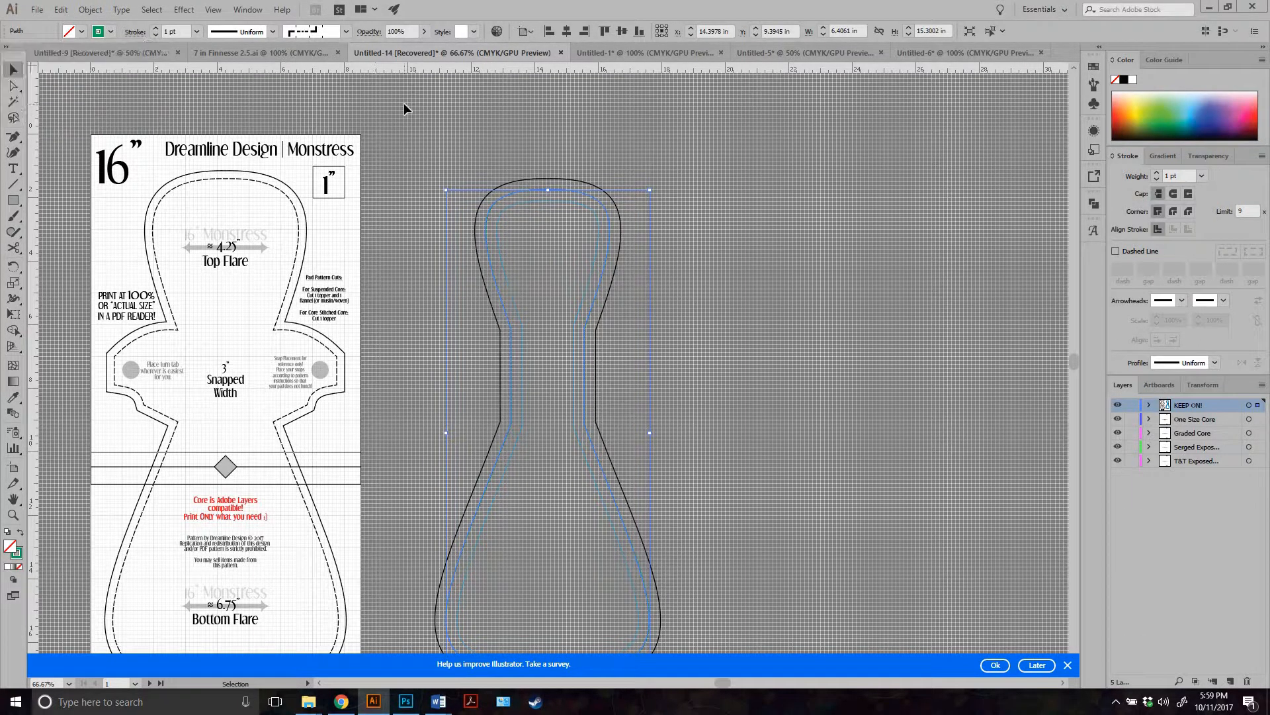
click(506, 161)
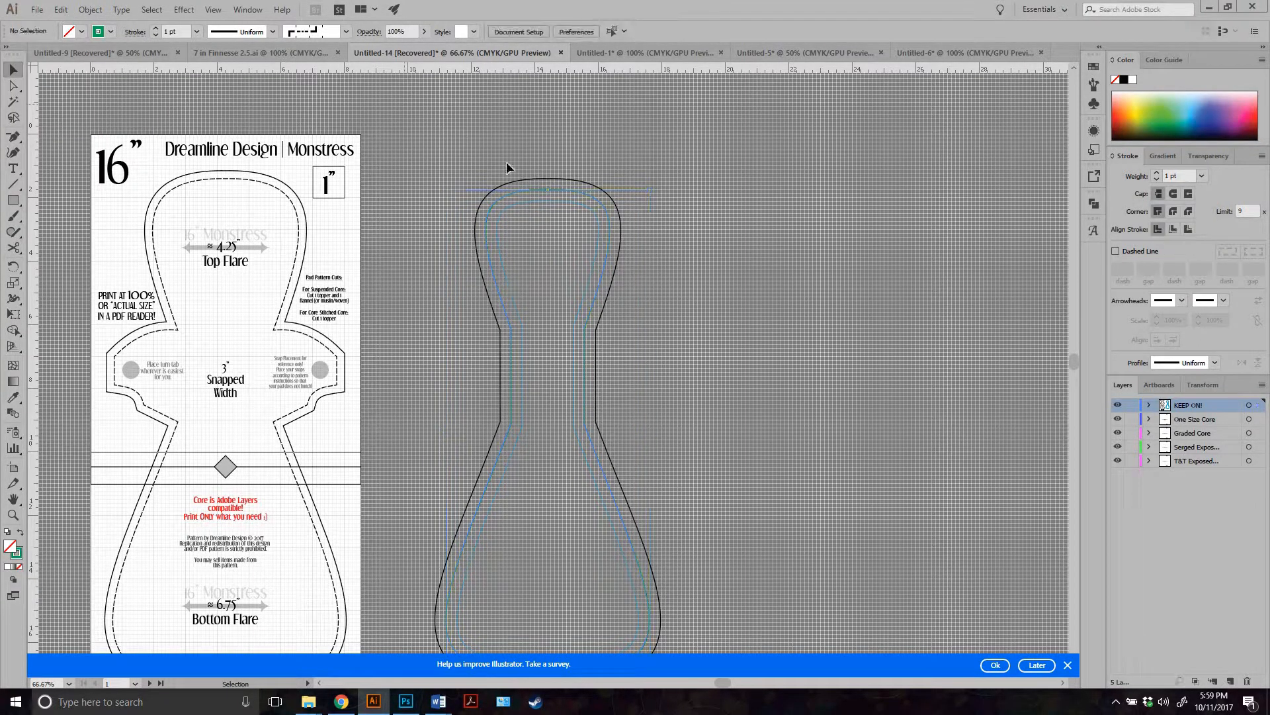
Offset the green outline inward by -0.175 in with Miter joins
click(501, 197)
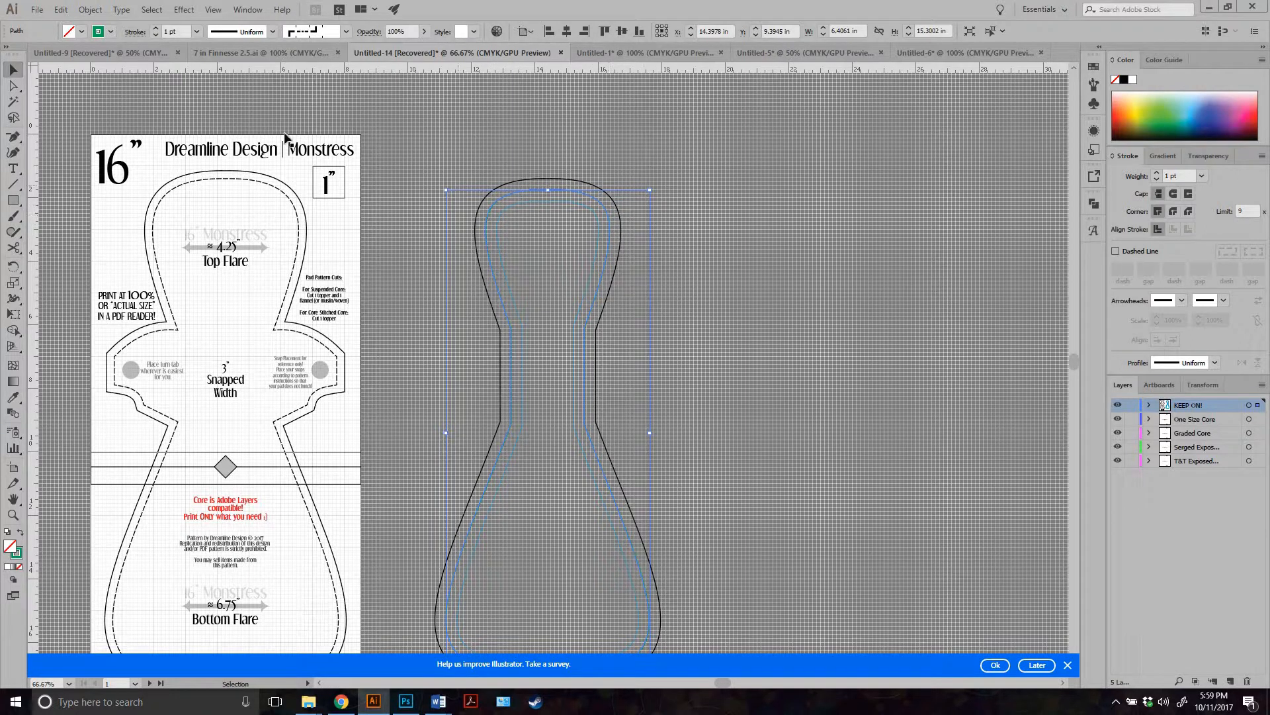
click(90, 10)
mouse_move(156, 313)
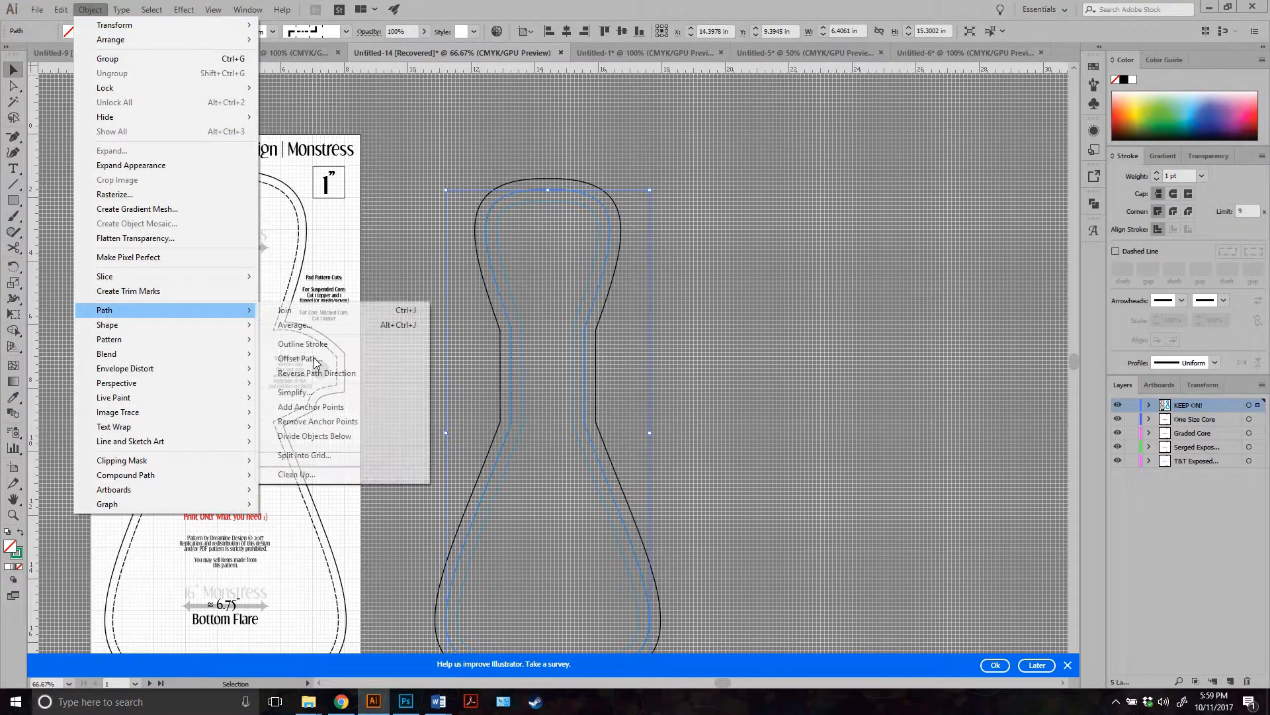
click(310, 359)
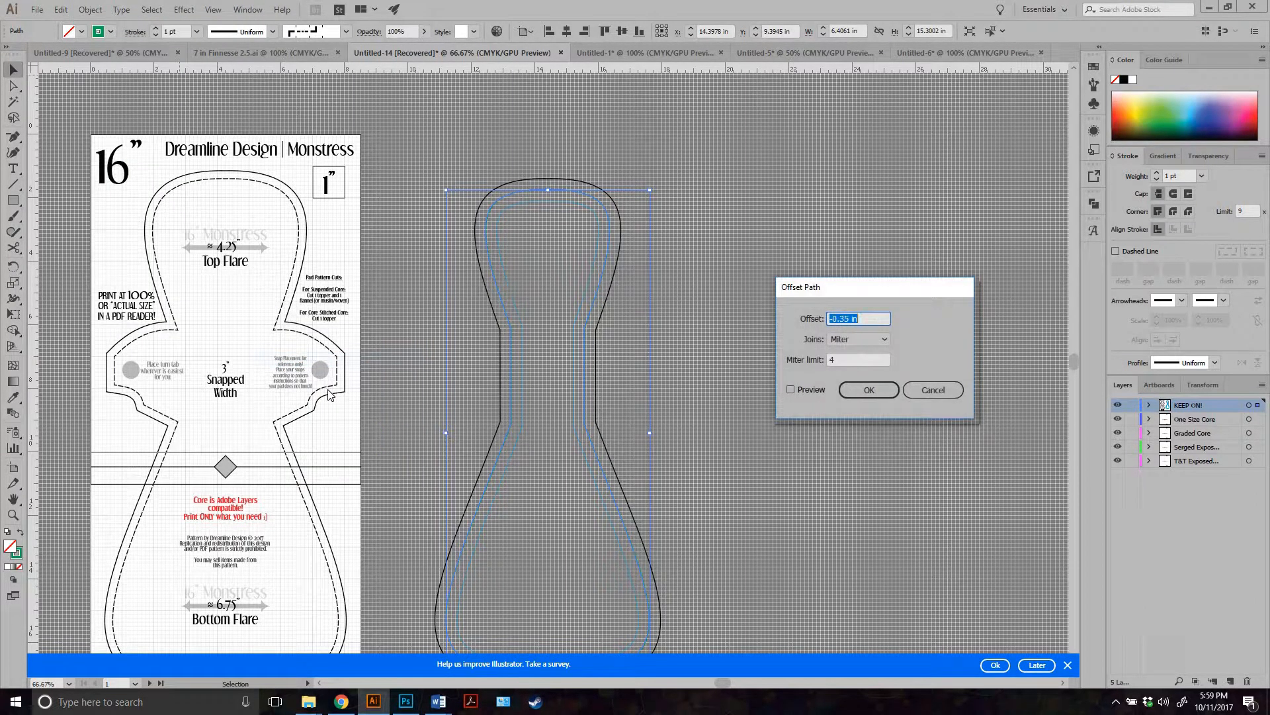
text(-.175)
key(Return)
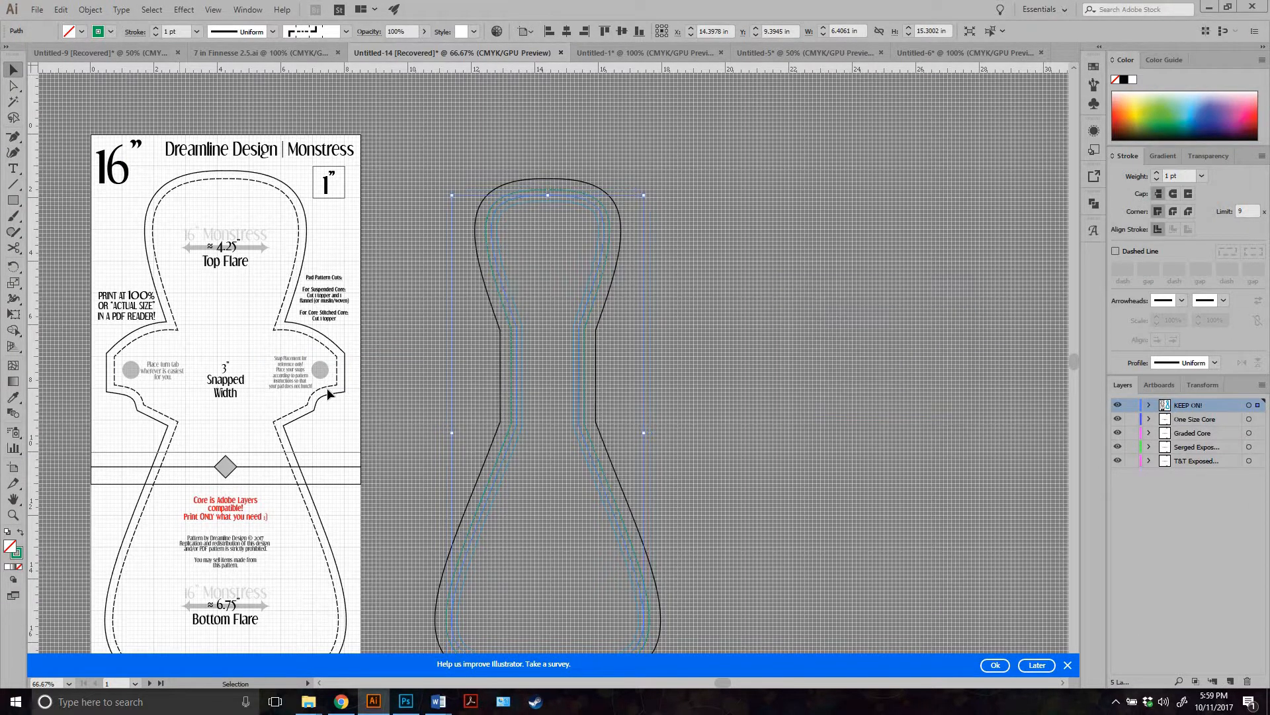
Examine the dashed core outlines around the waist up close and the line styles in the page's Core Pattern Key
key(a)
key(ctrl+=)
key(ctrl+=)
key(ctrl+=)
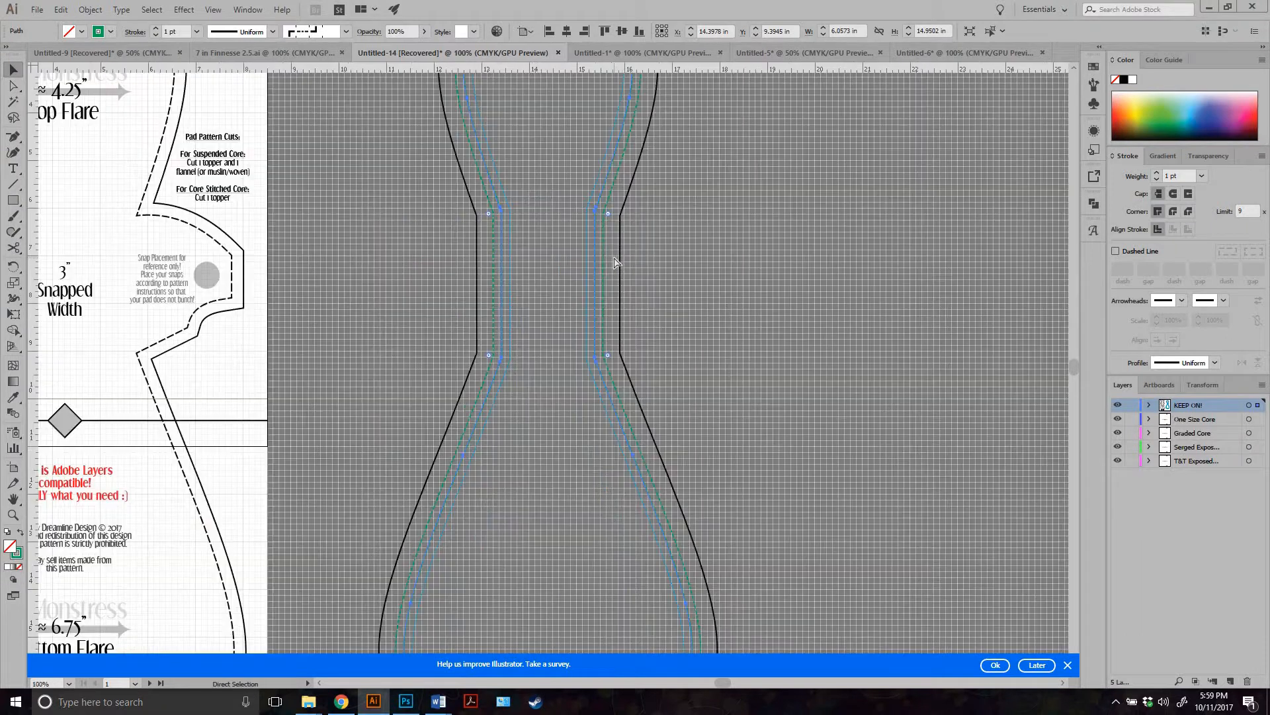
key(ctrl+=)
key(v)
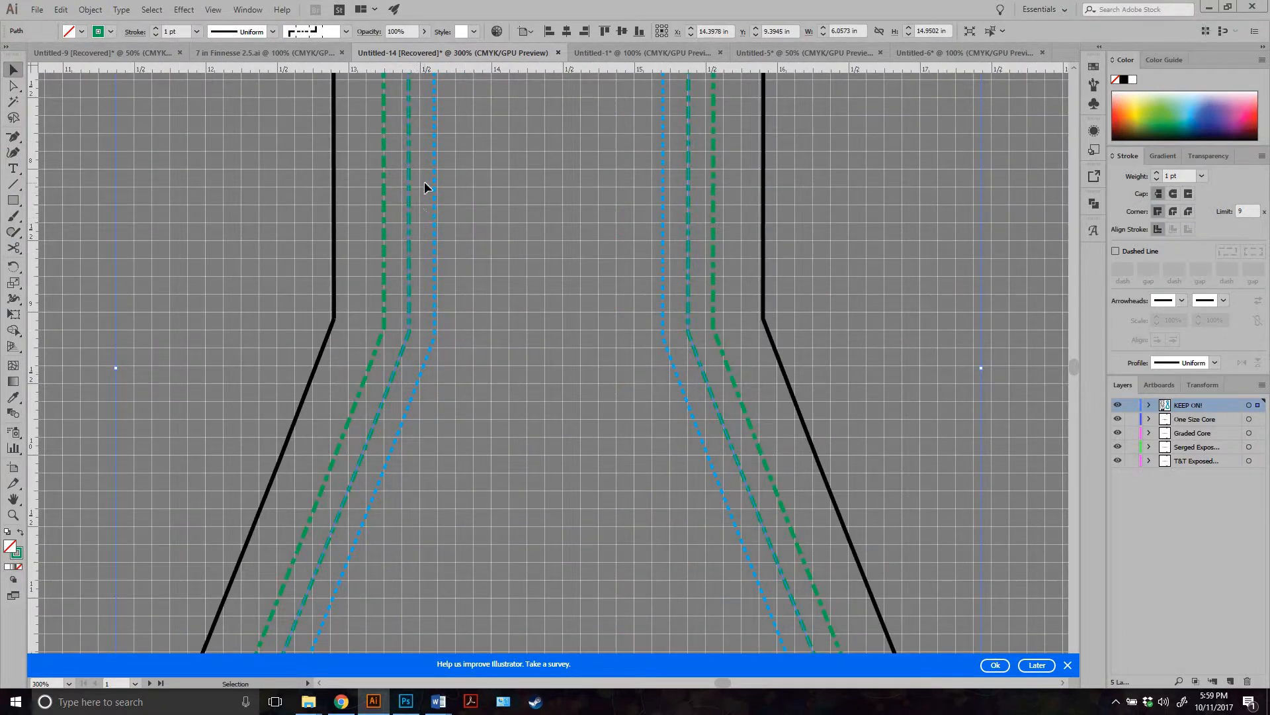
scroll(418, 187, up, 5)
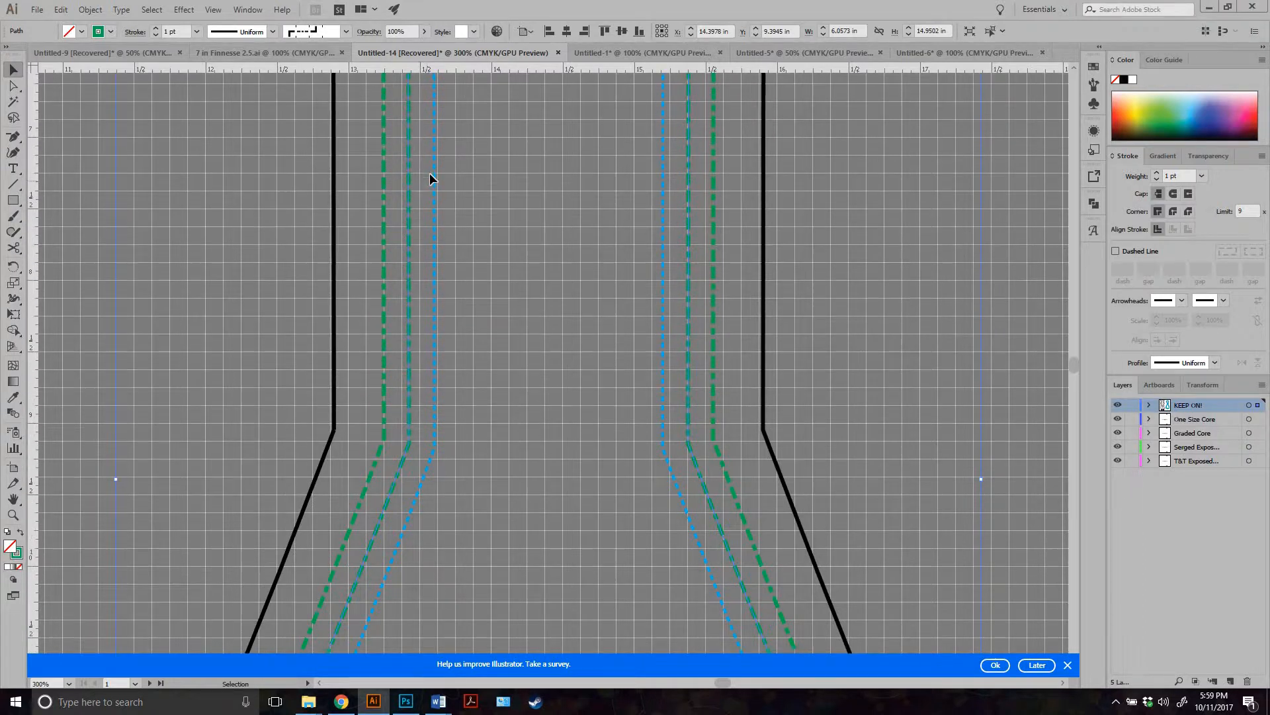
scroll(61, 311, down, 2)
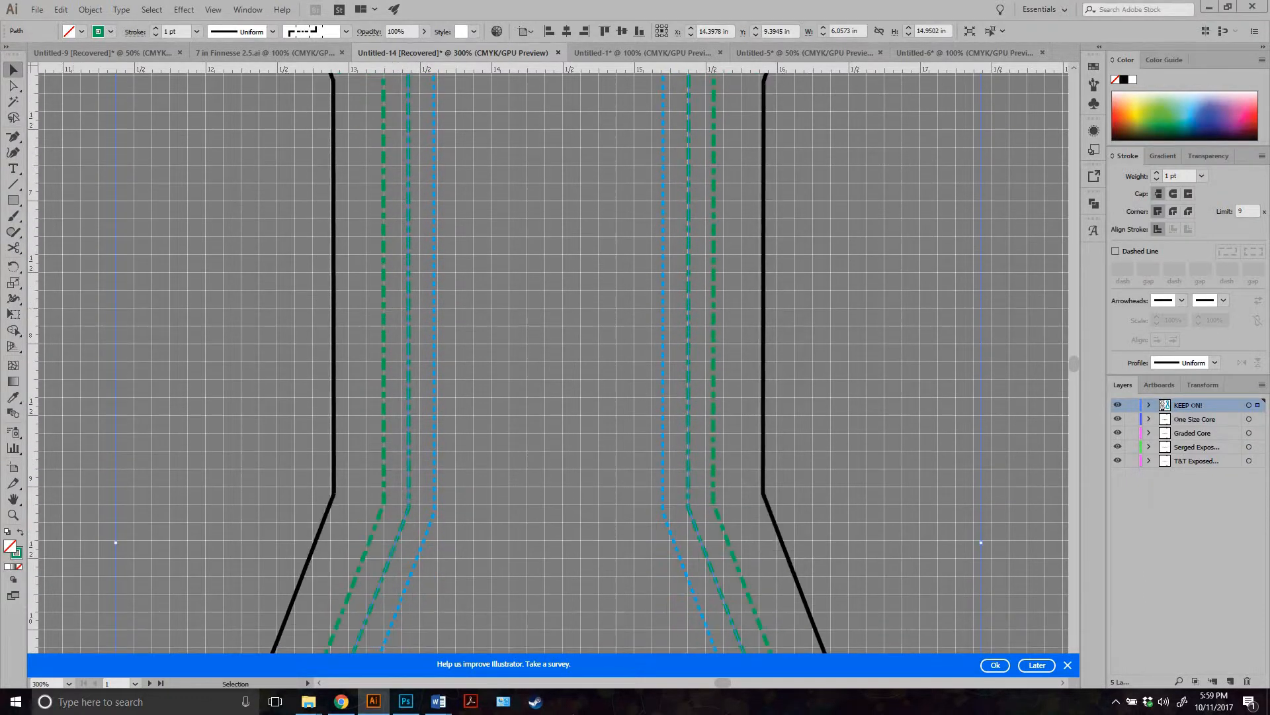
mouse_move(721, 684)
mouse_down()
mouse_move(673, 683)
mouse_move(701, 679)
mouse_up()
scroll(626, 457, down, 9)
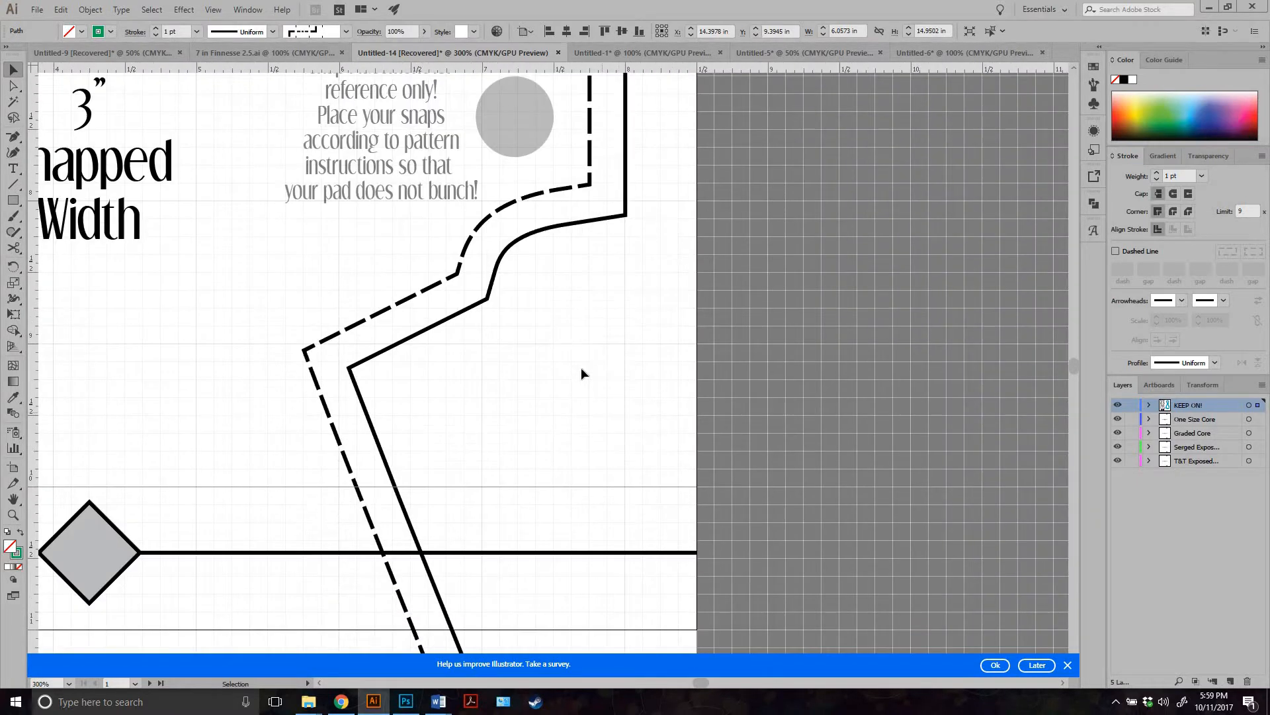
scroll(549, 326, down, 15)
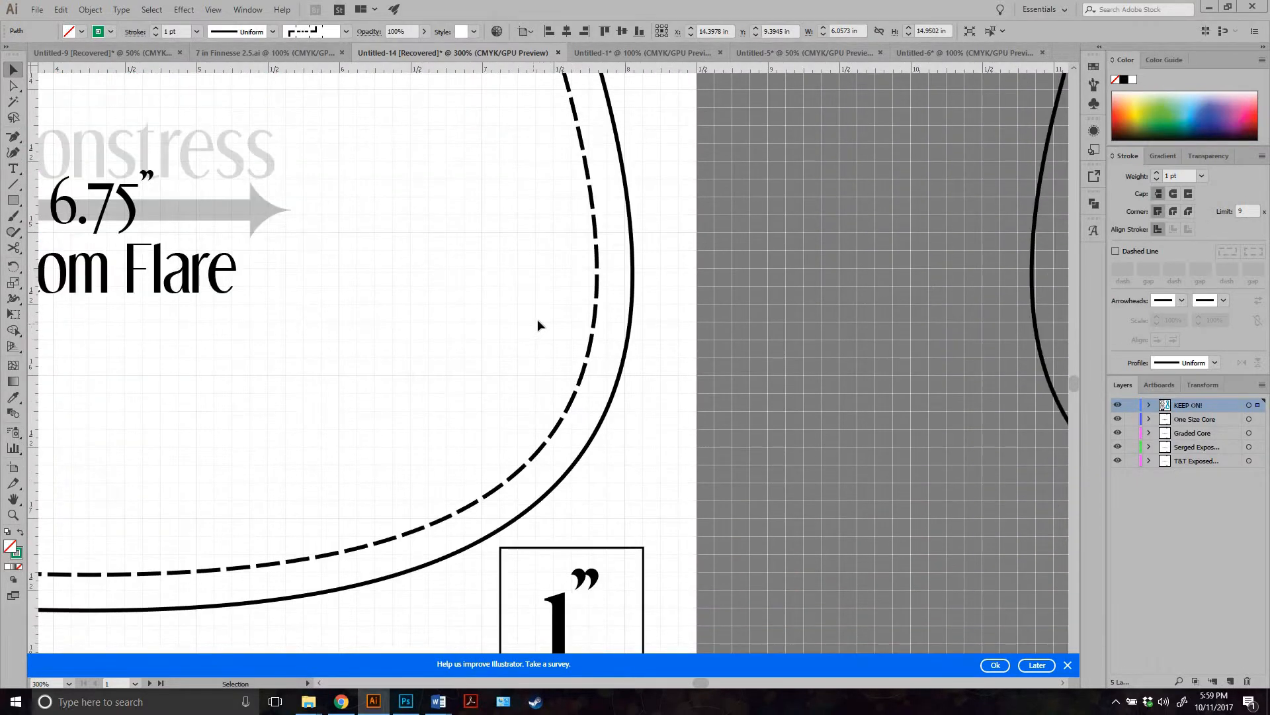
scroll(543, 318, down, 1)
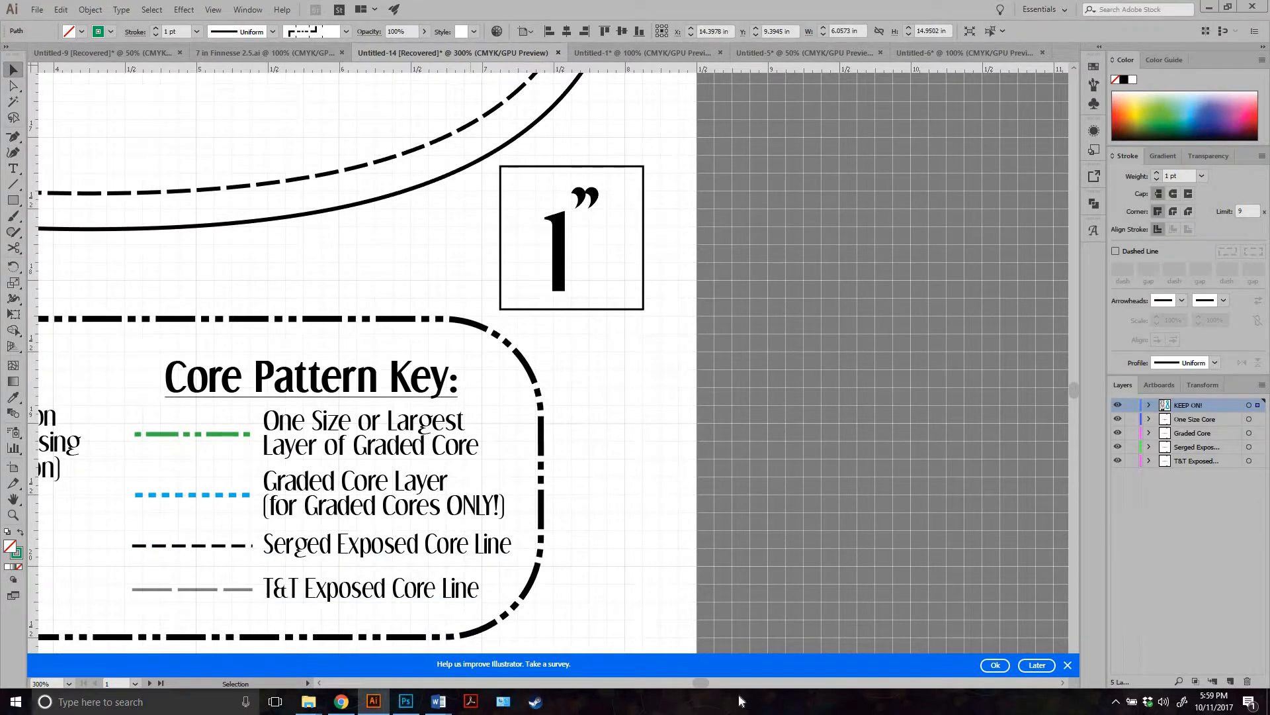
Apply the Basic brush to the newly offset core outline and make its stroke a dashed line with 10 pt dashes
drag(705, 686, 729, 678)
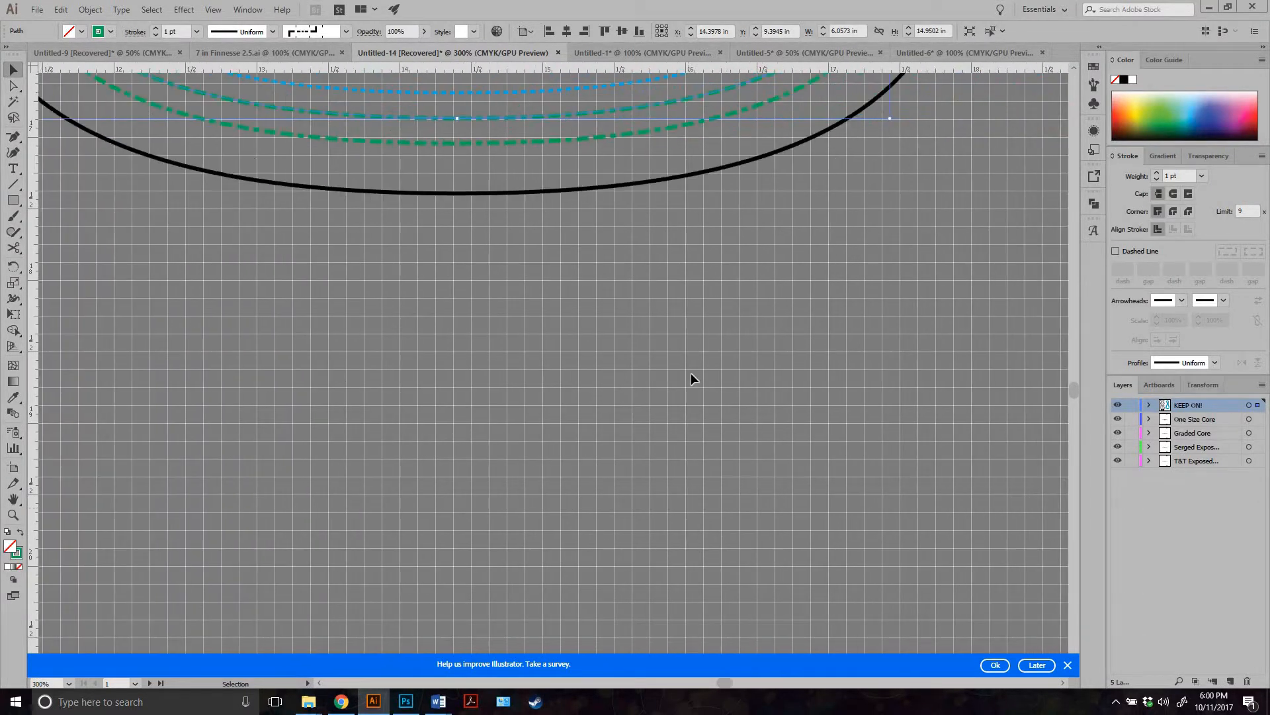
scroll(609, 372, up, 8)
scroll(609, 371, up, 4)
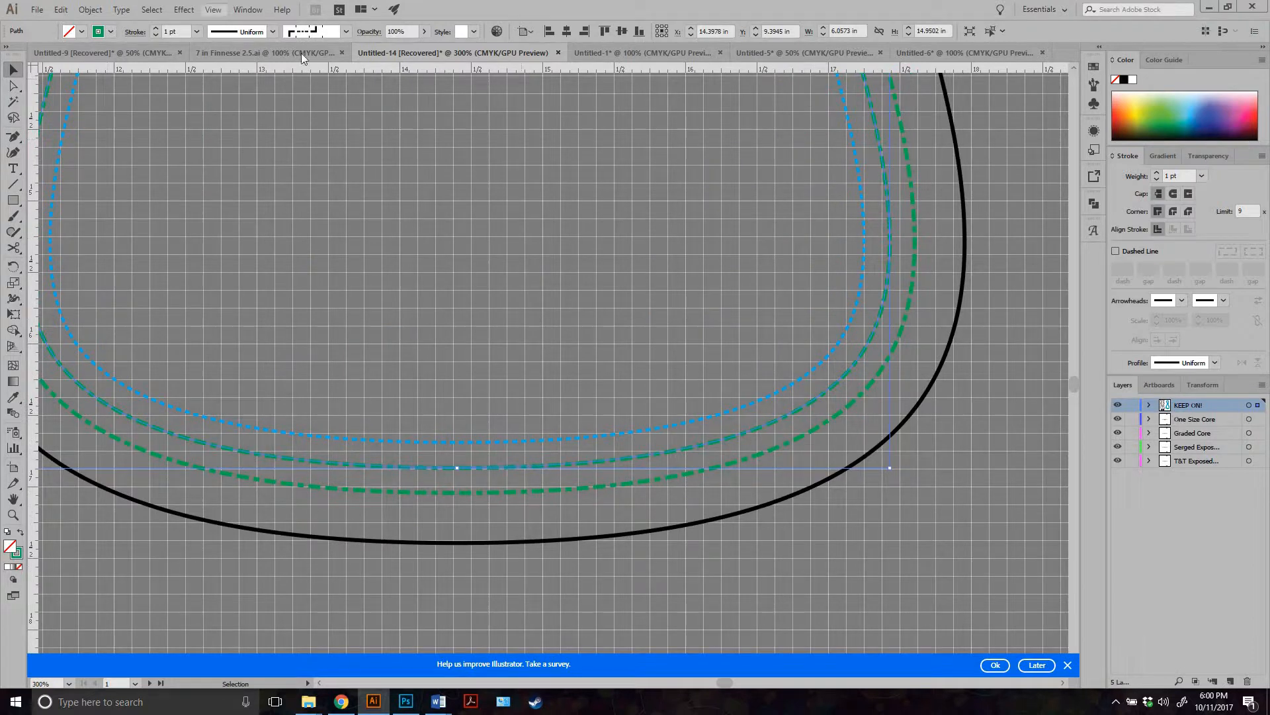
click(346, 31)
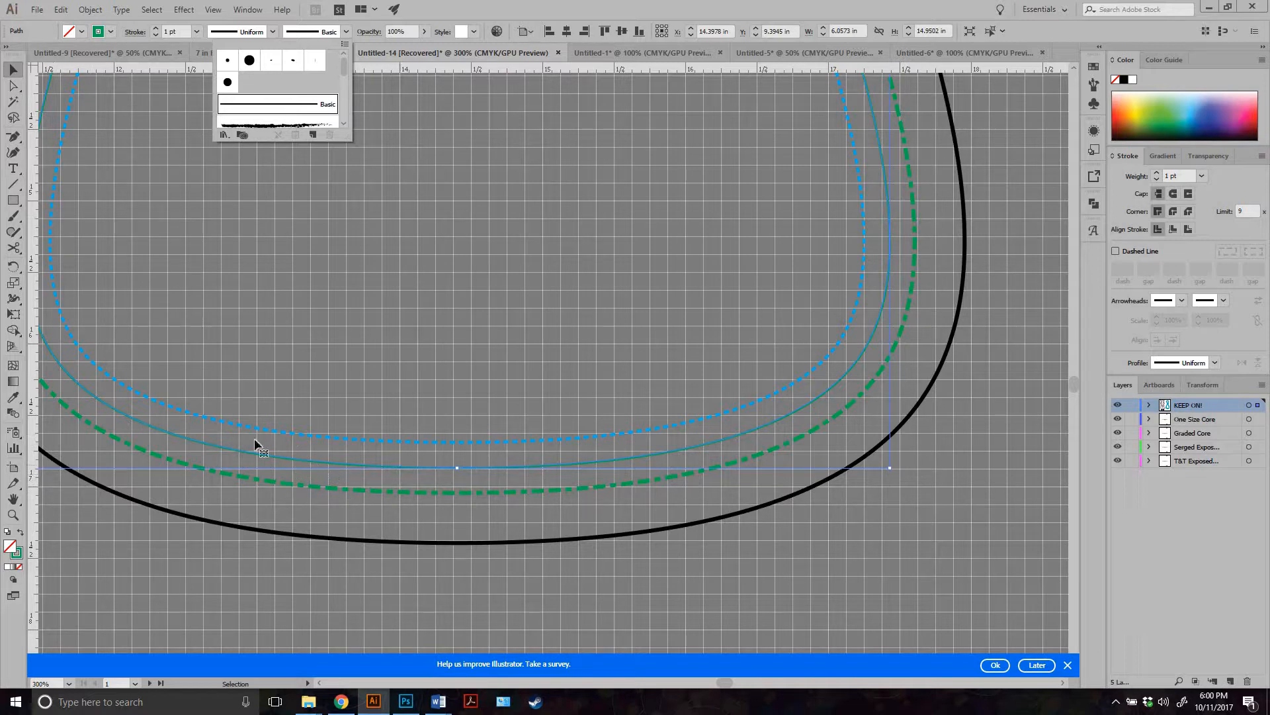
click(111, 31)
click(111, 31)
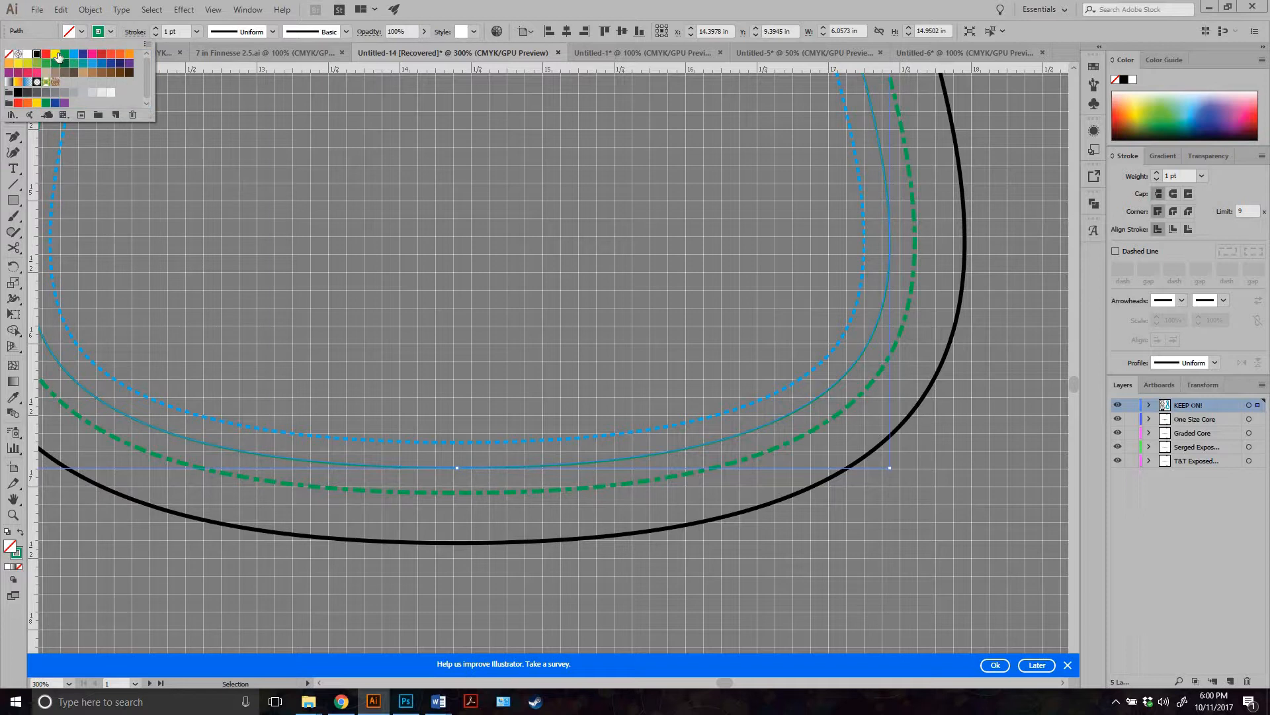
click(1114, 251)
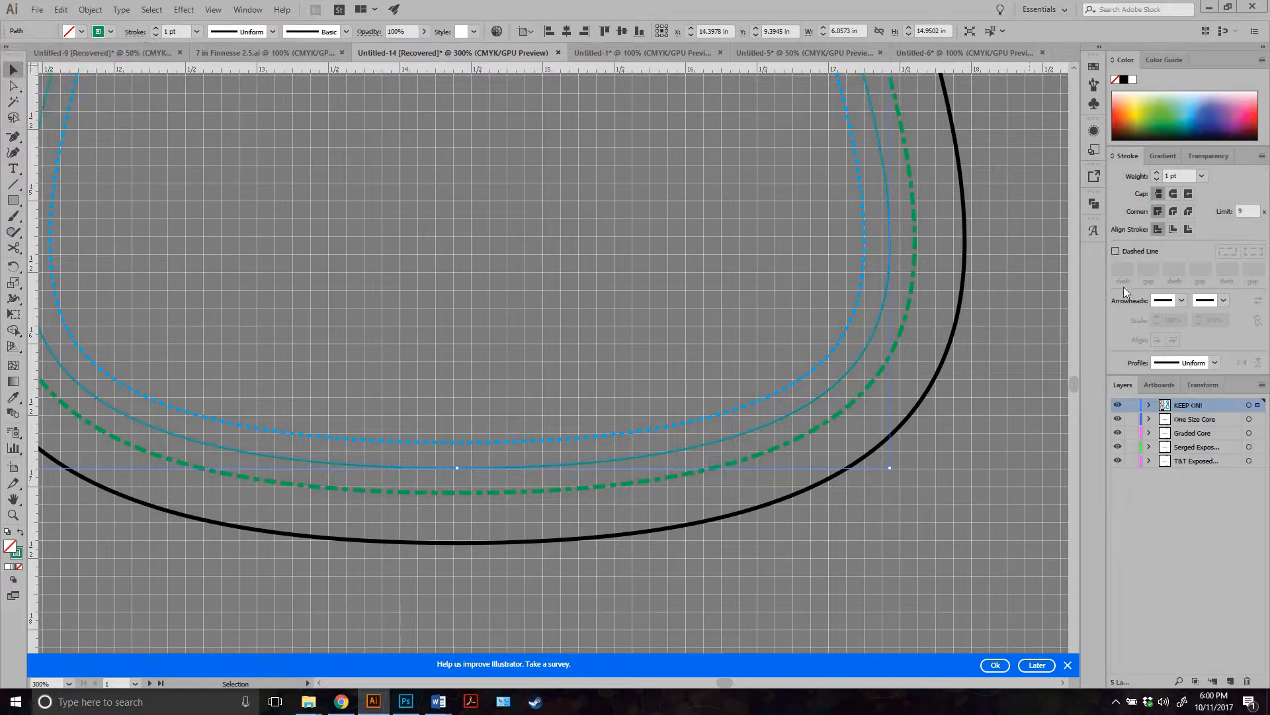
click(1116, 250)
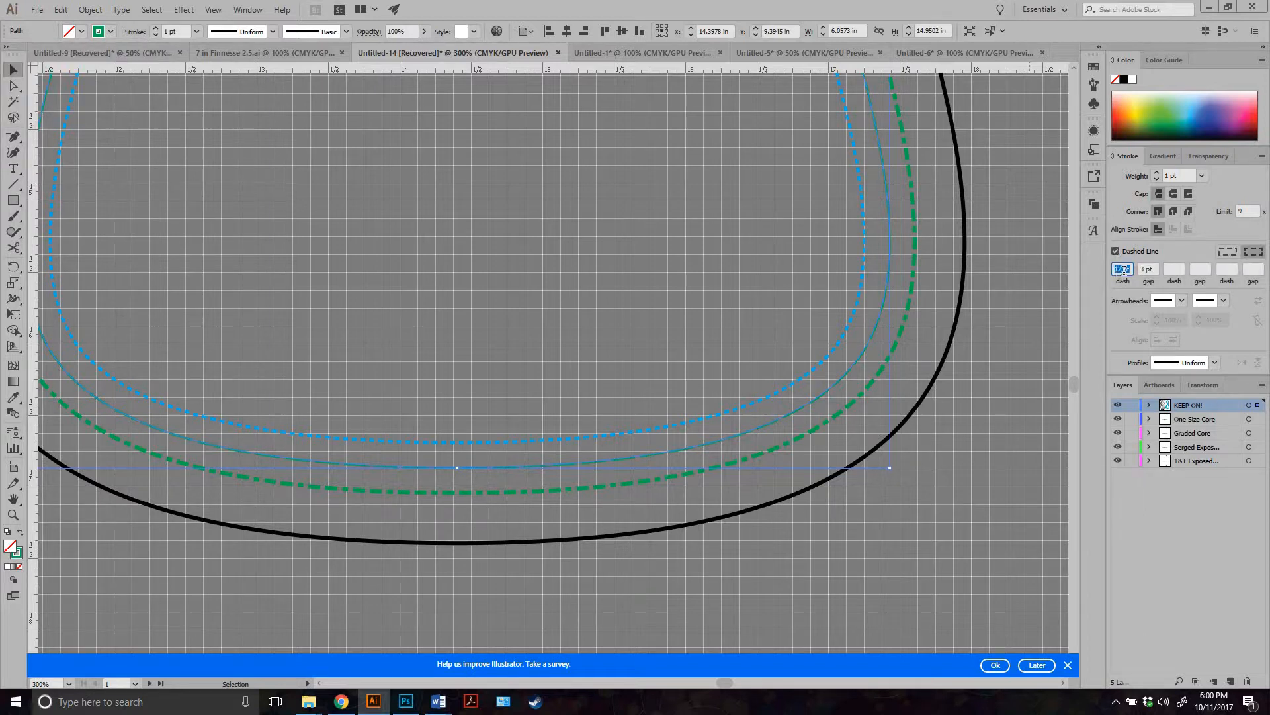
double_click(1118, 269)
text(10)
Set the dashed outline's stroke weight to 1.5 pt and its stroke color to black
click(169, 31)
text(1.5)
key(Return)
click(110, 33)
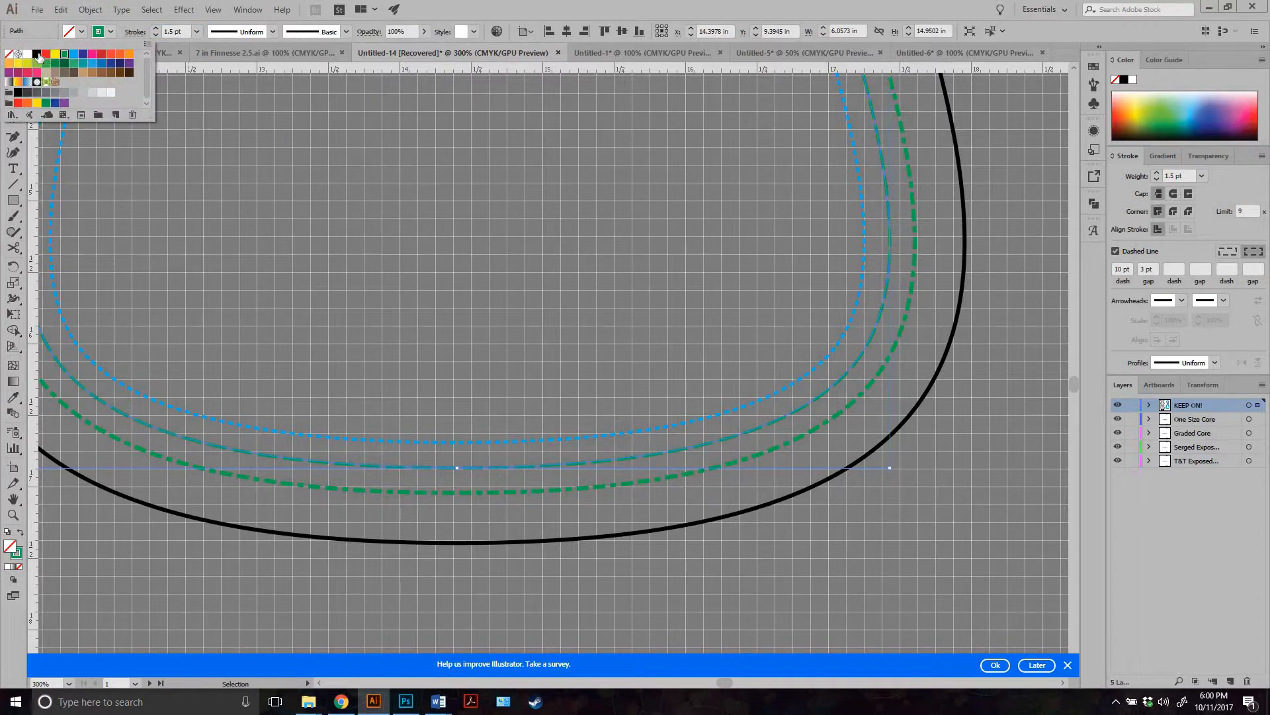
click(36, 55)
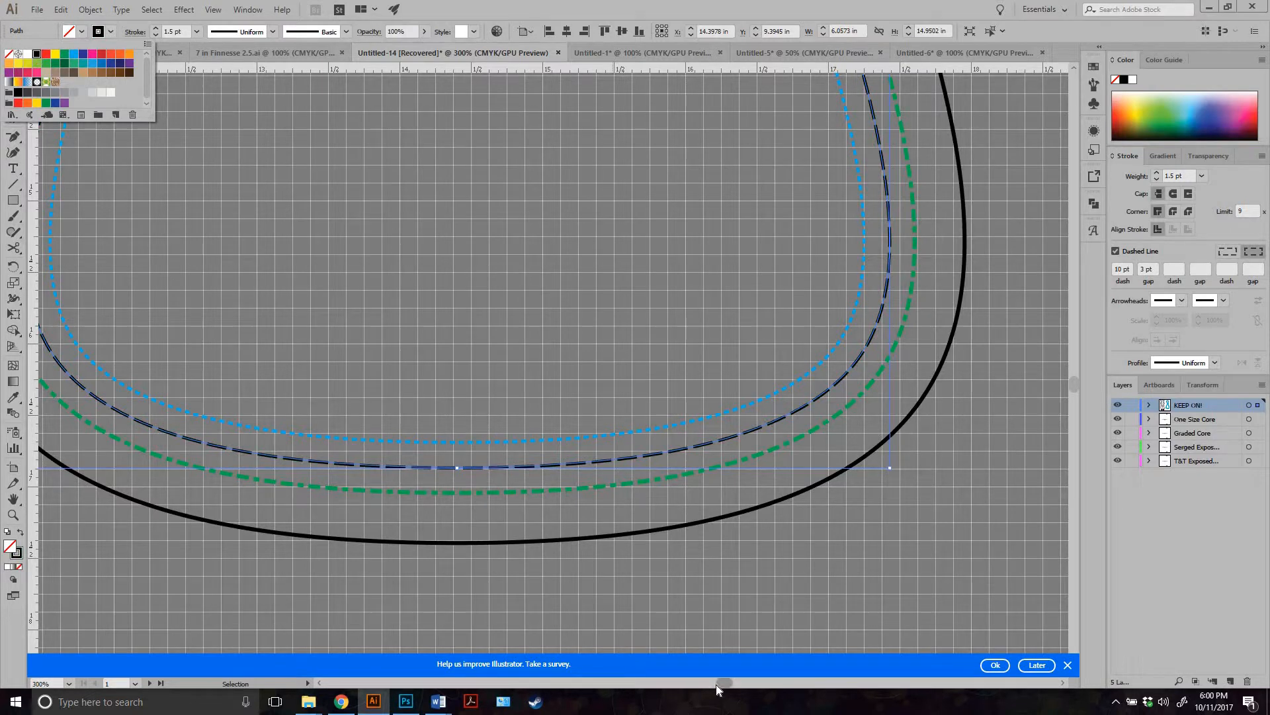
Compare the black outline with the Serged Exposed Core Line in the key, set its dash length to 7 pt and deselect it
drag(721, 677, 690, 678)
scroll(785, 515, down, 4)
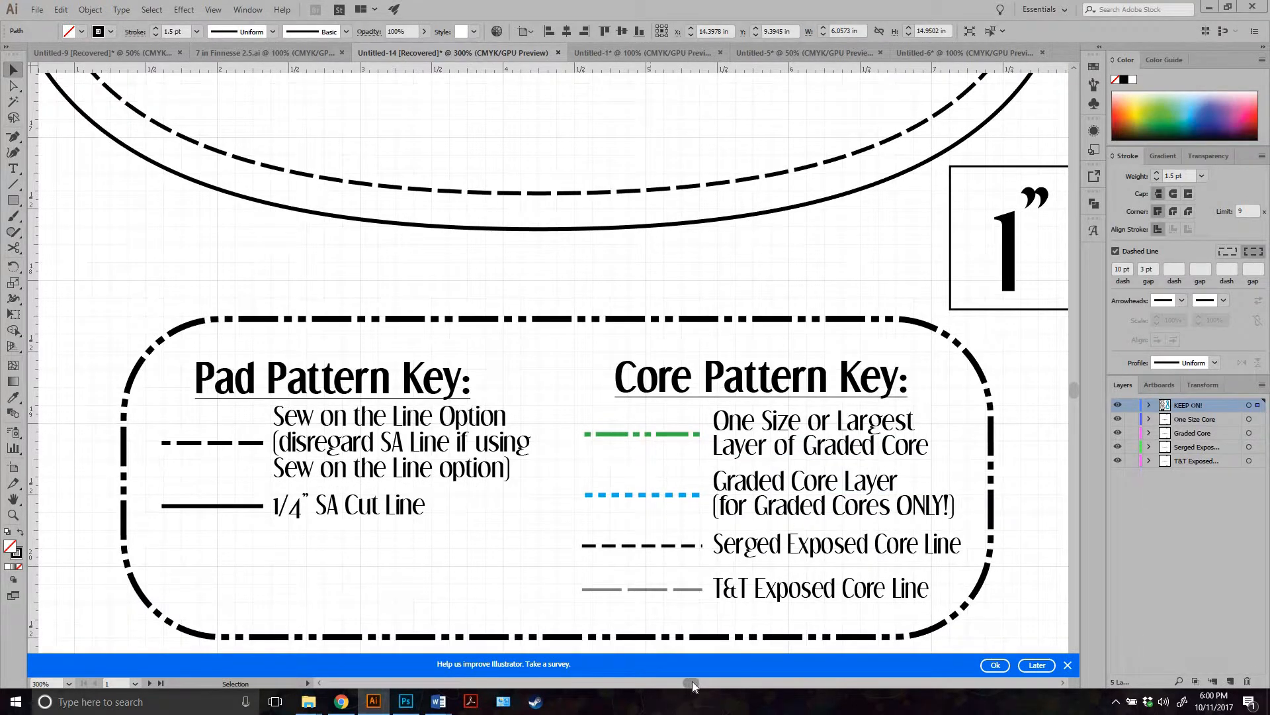
drag(692, 681, 713, 679)
scroll(942, 483, up, 2)
scroll(942, 477, up, 5)
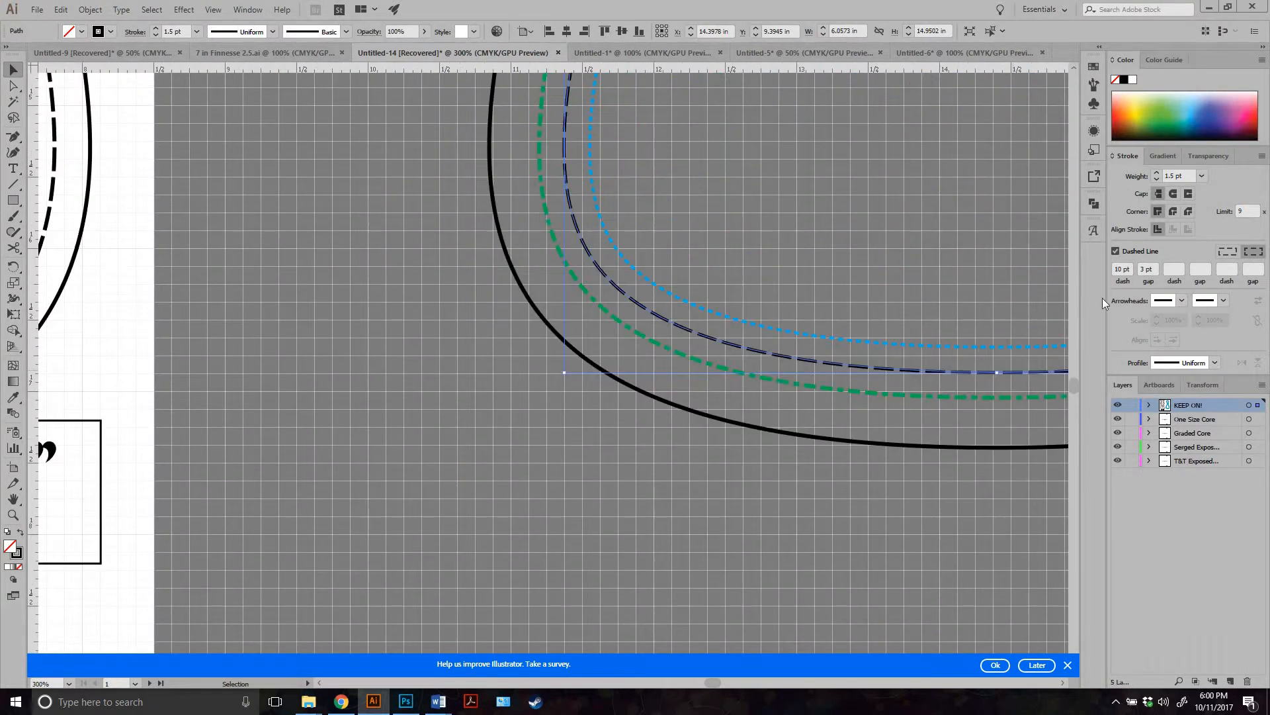
text(7)
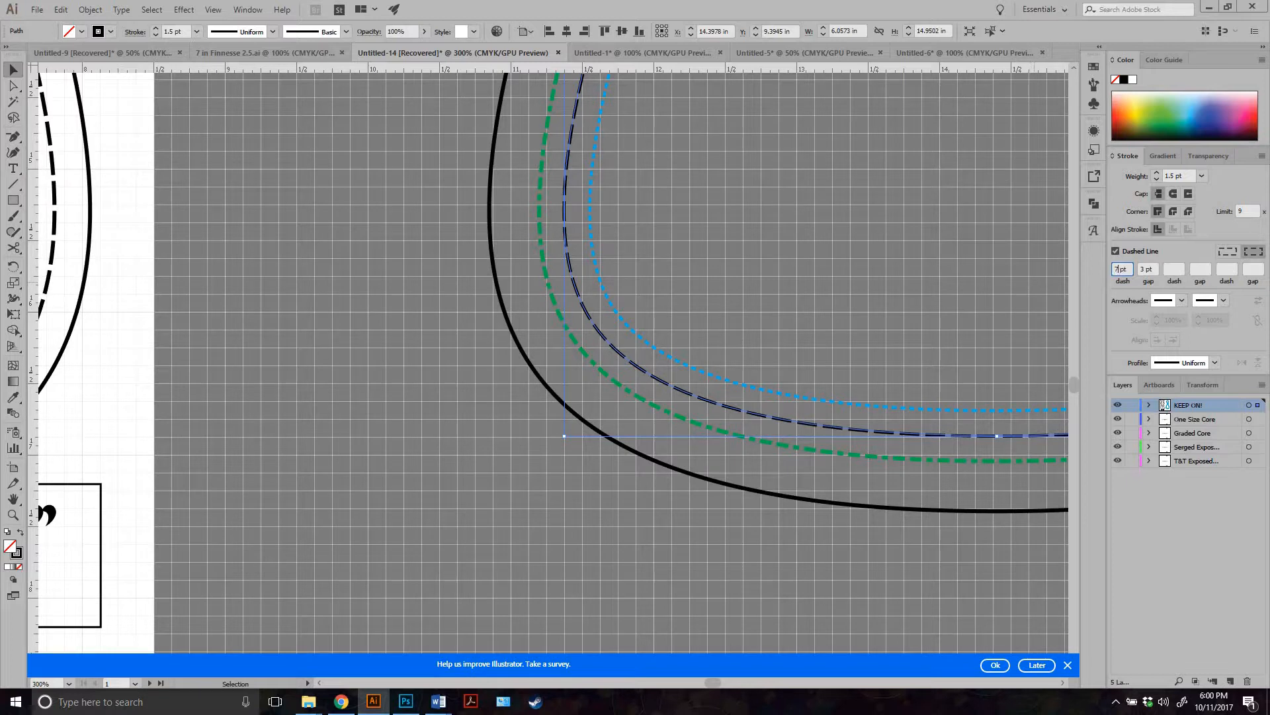
key(Return)
scroll(946, 507, up, 5)
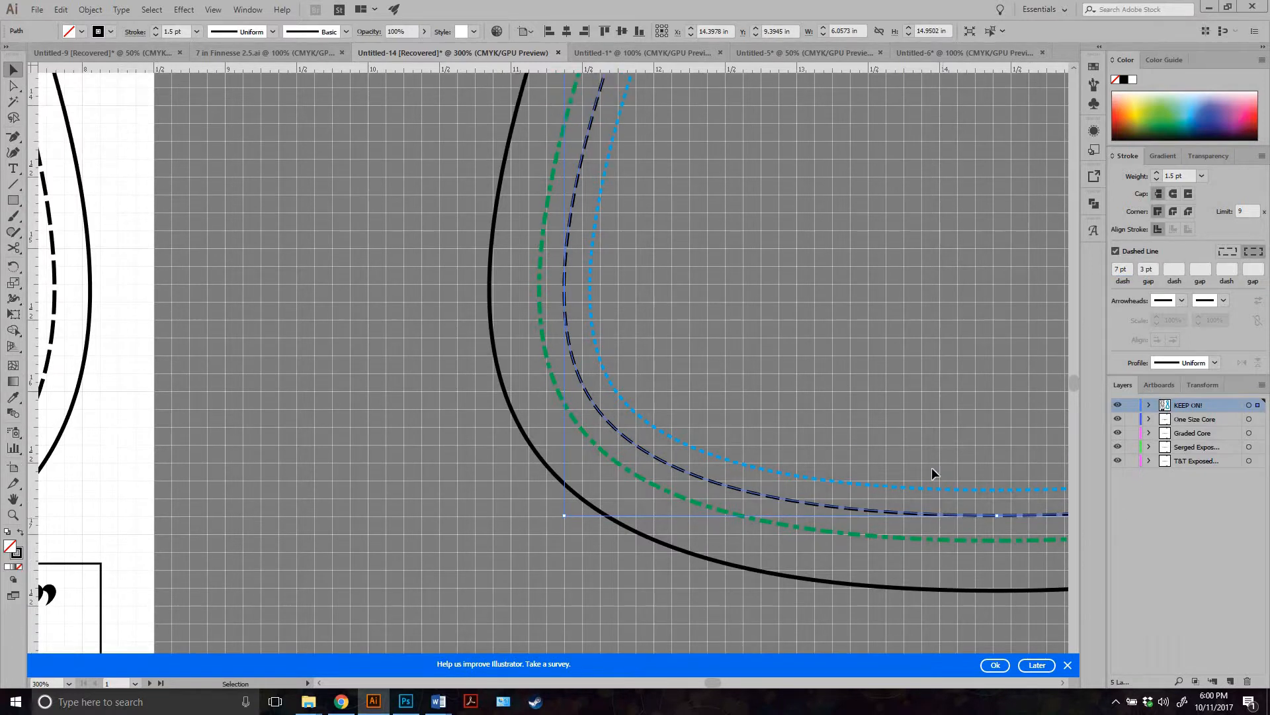
key(ctrl+minus)
key(ctrl+minus)
key(ctrl+minus)
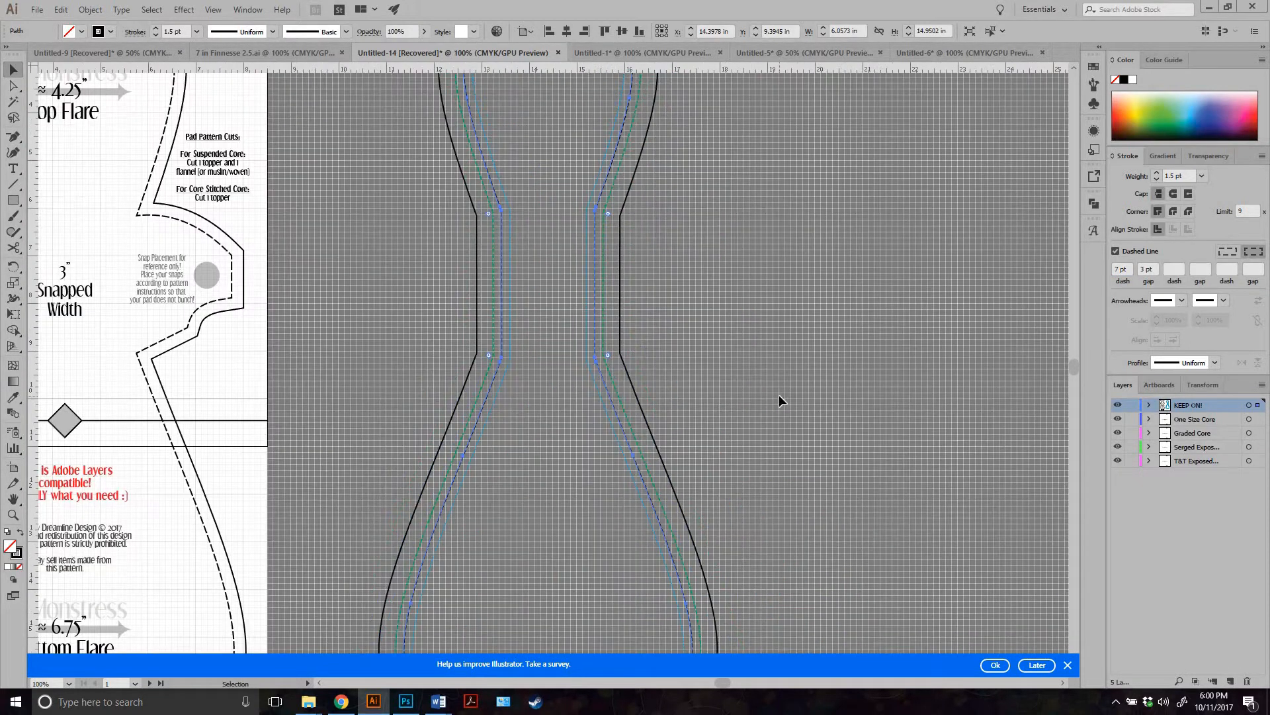
scroll(779, 394, up, 3)
click(771, 254)
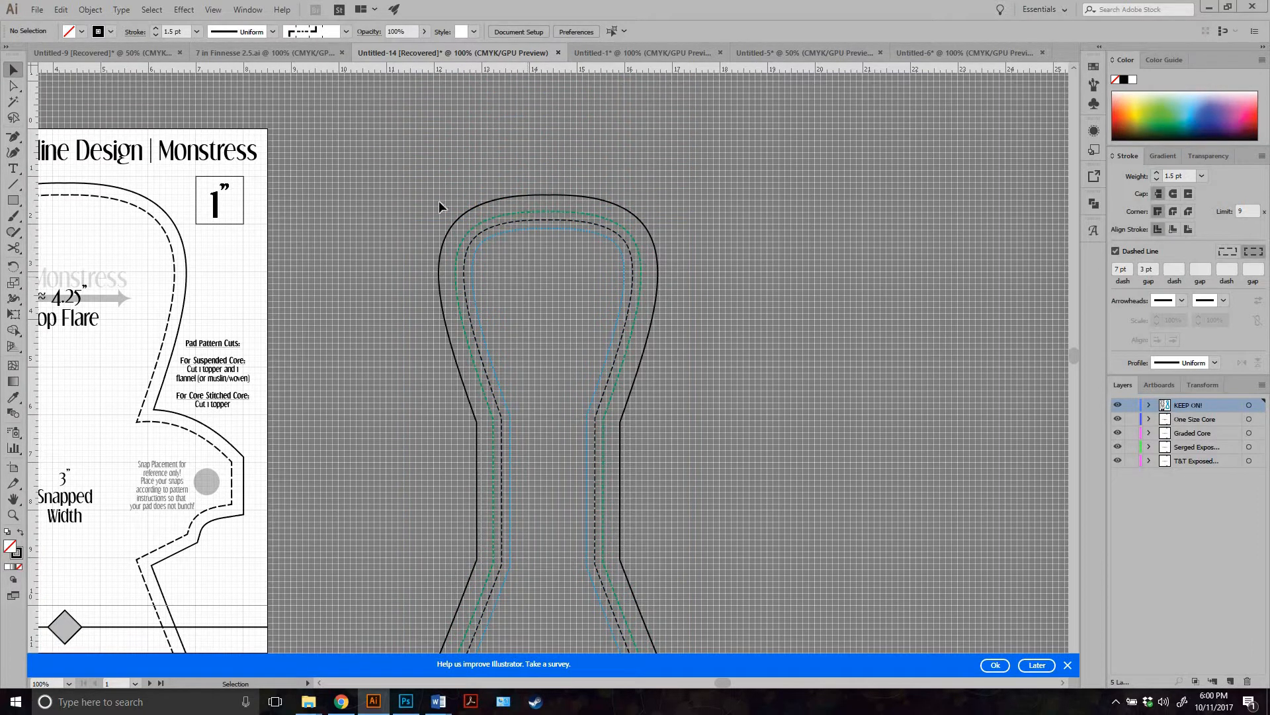
Offset the black dashed outline outward by 0.3 in with Miter joins
click(448, 231)
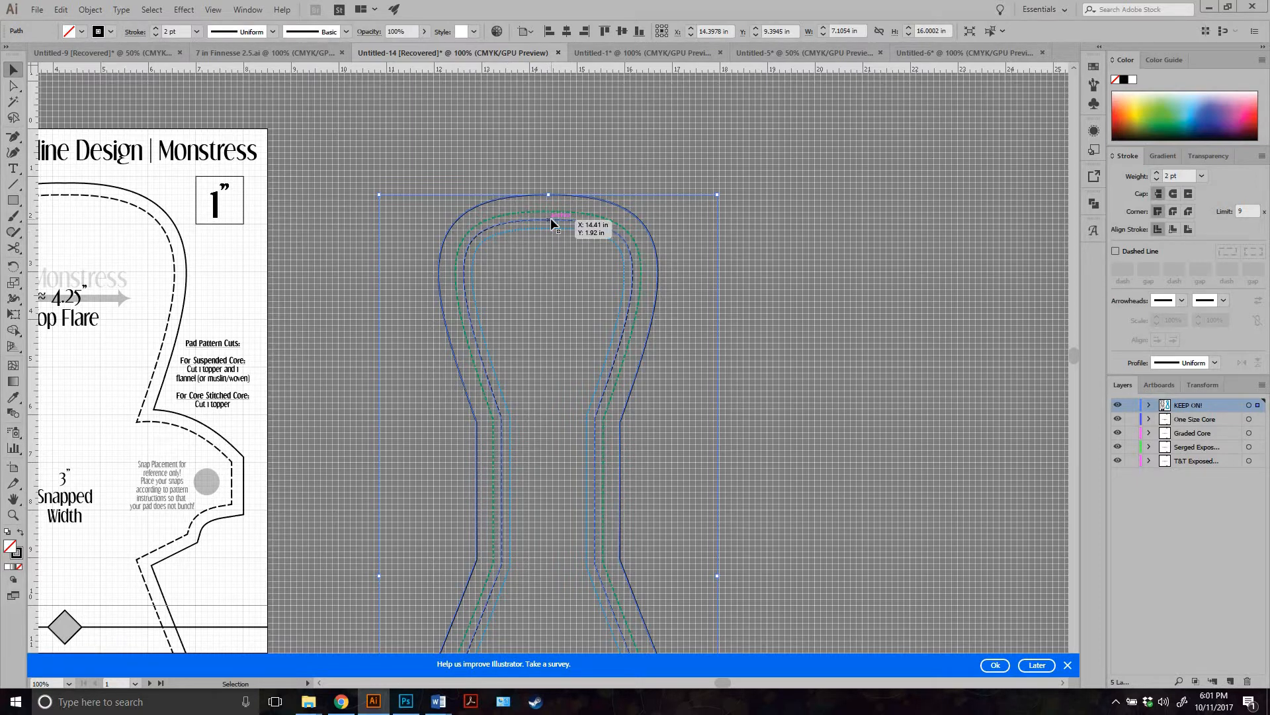
scroll(610, 351, down, 2)
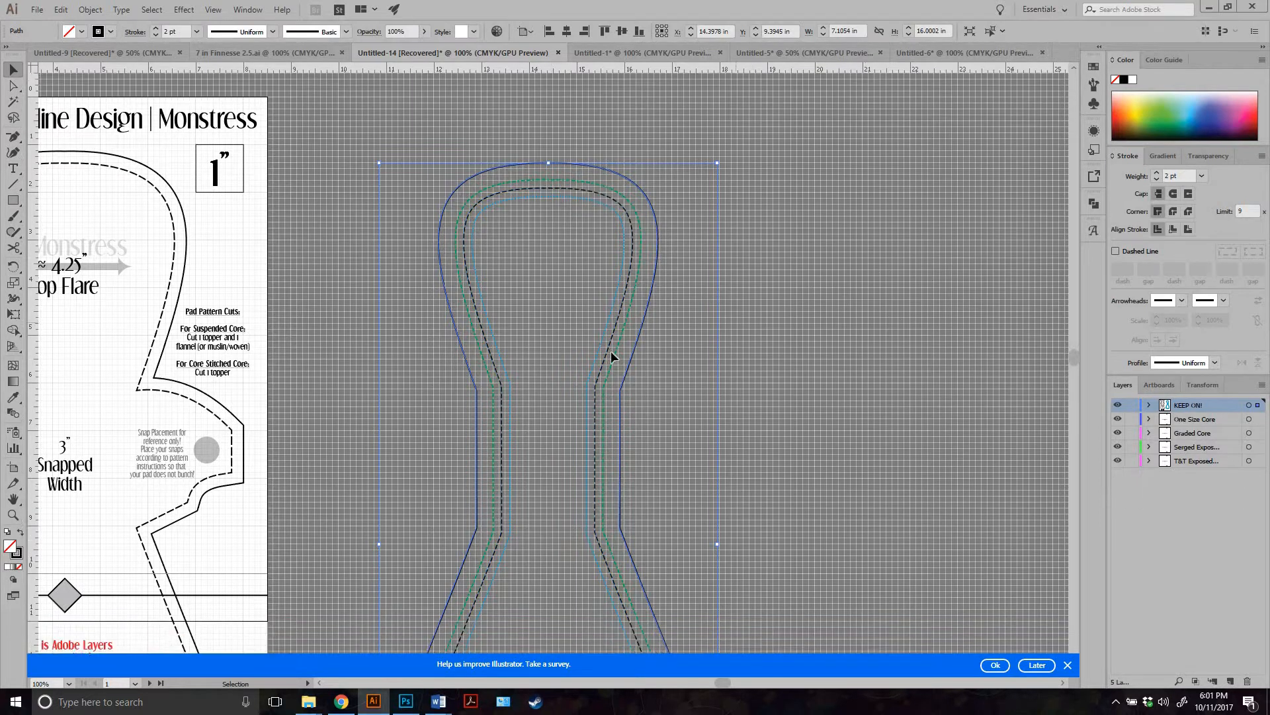
click(615, 310)
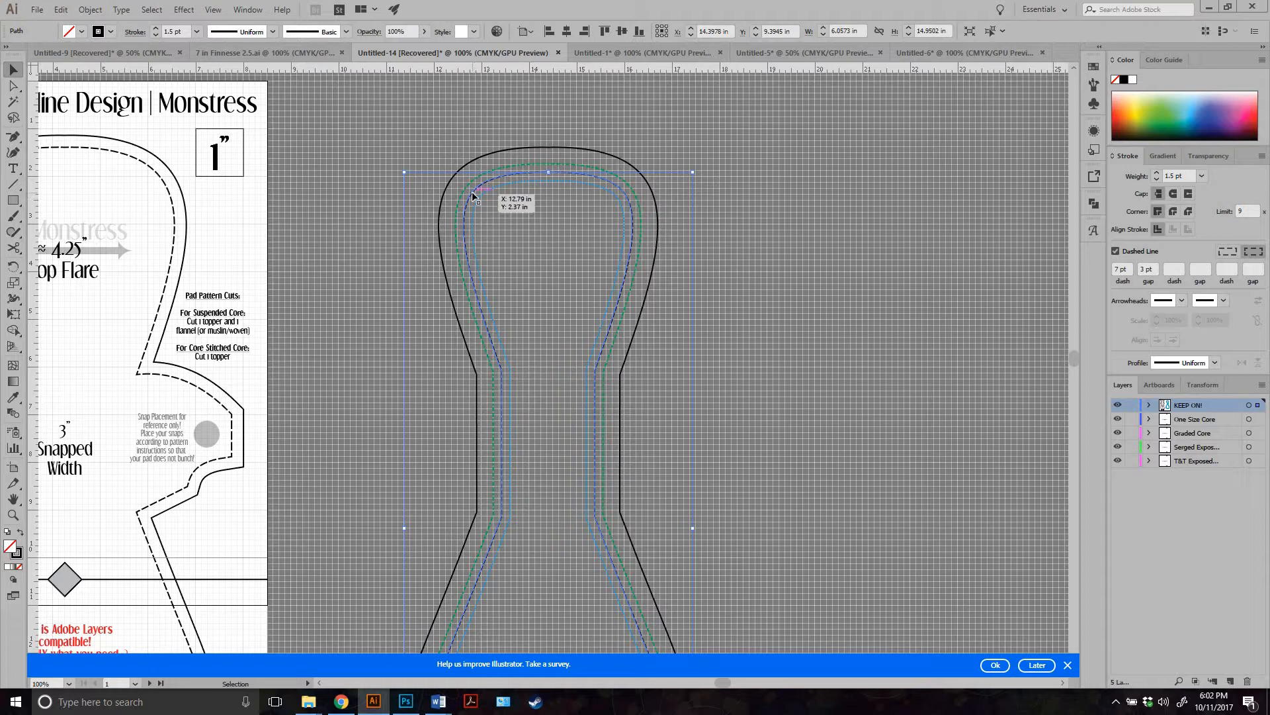
click(92, 9)
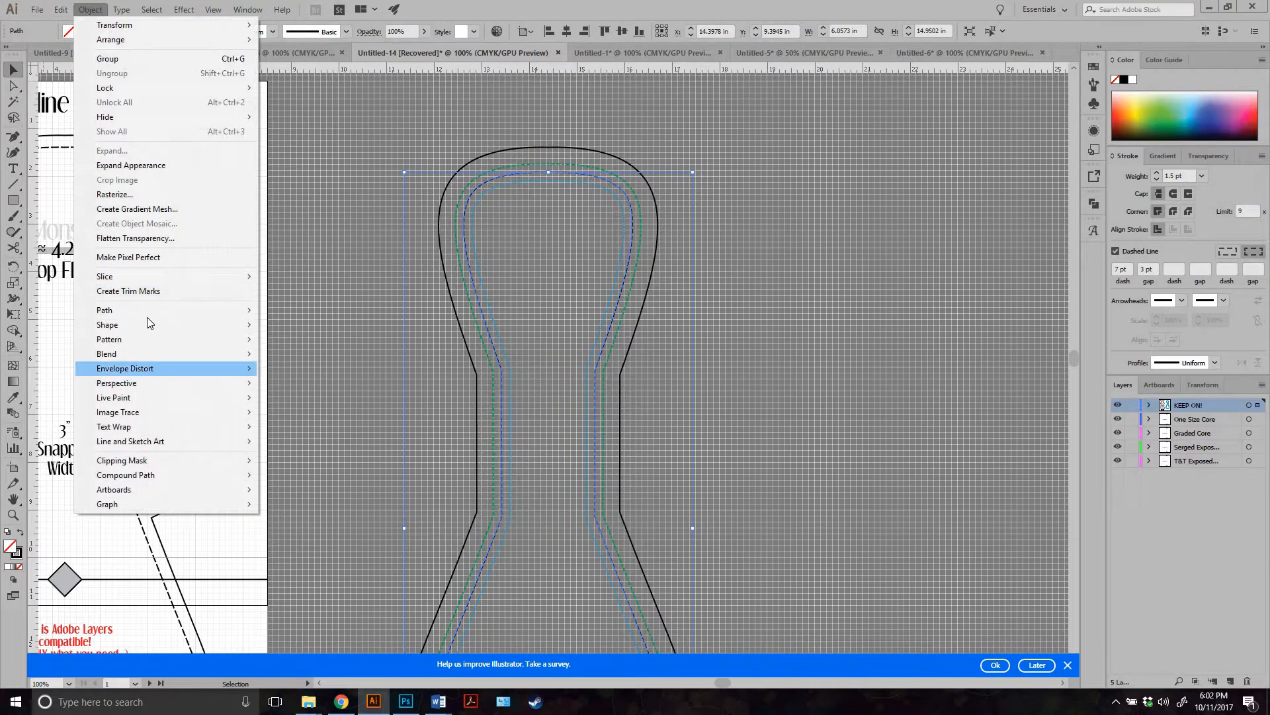
mouse_move(248, 310)
click(301, 357)
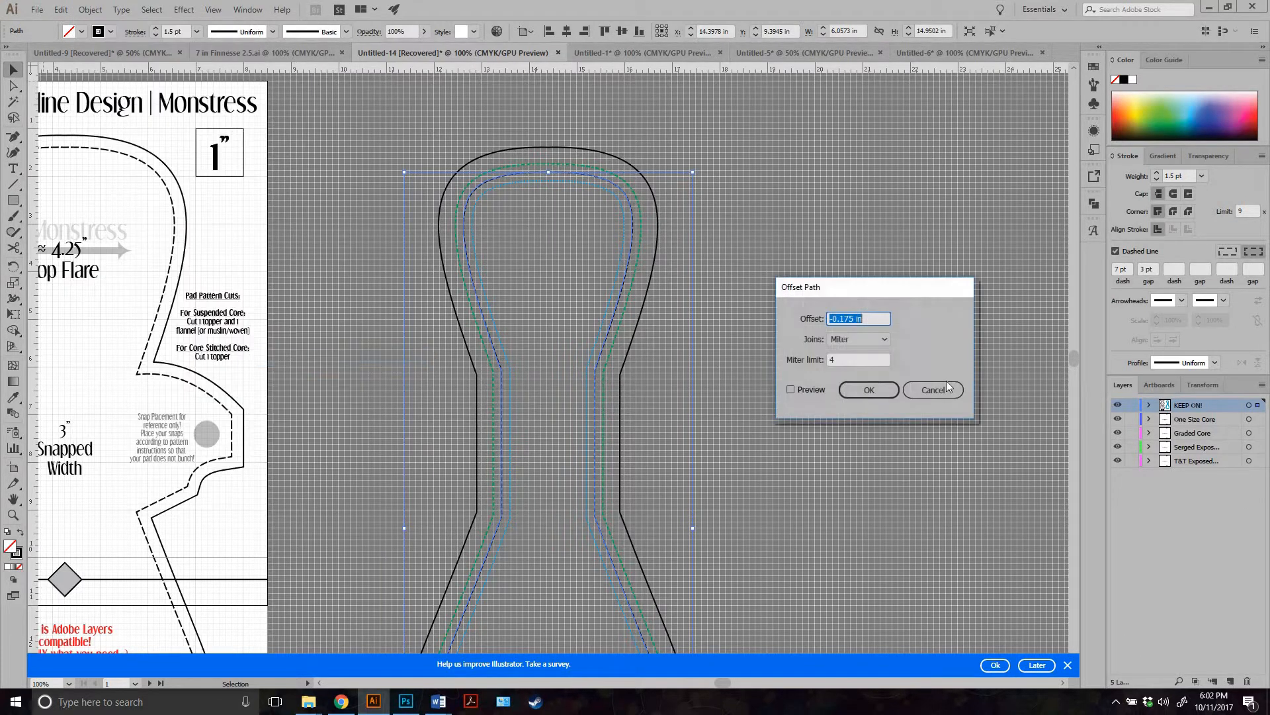
text(.25)
click(790, 391)
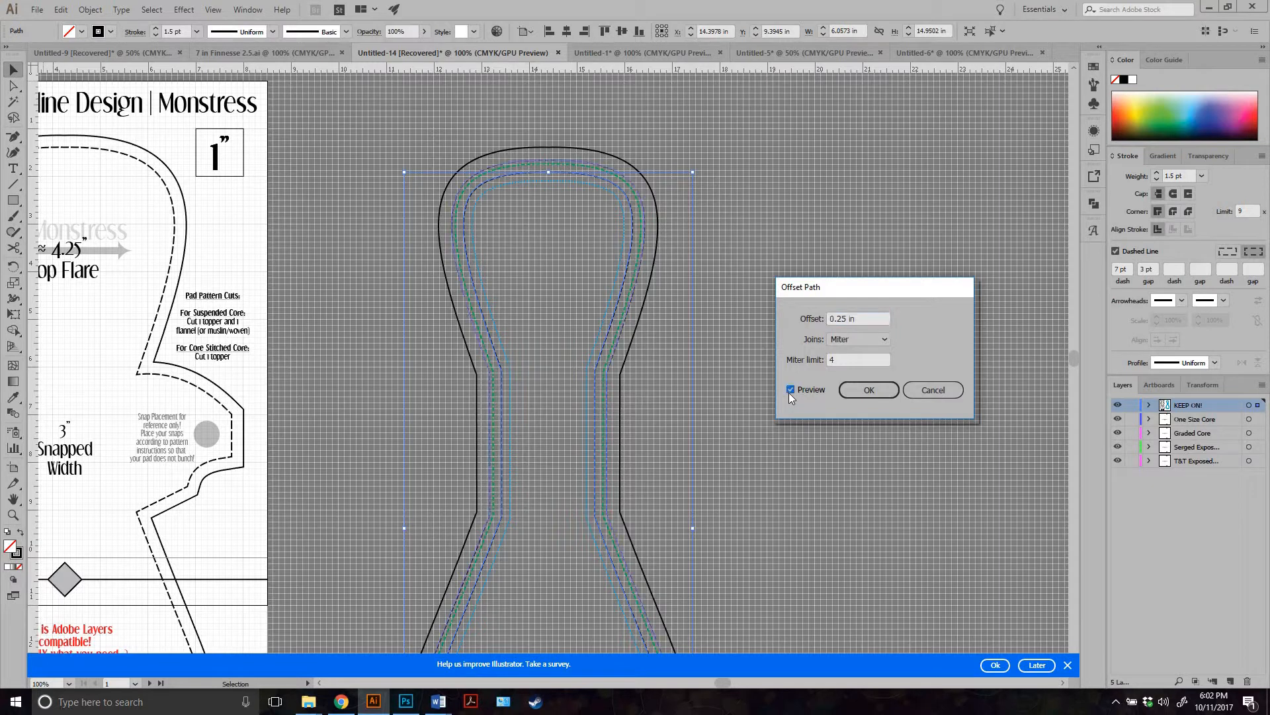
click(845, 315)
key(BackSpace)
key(BackSpace)
text(3)
key(Return)
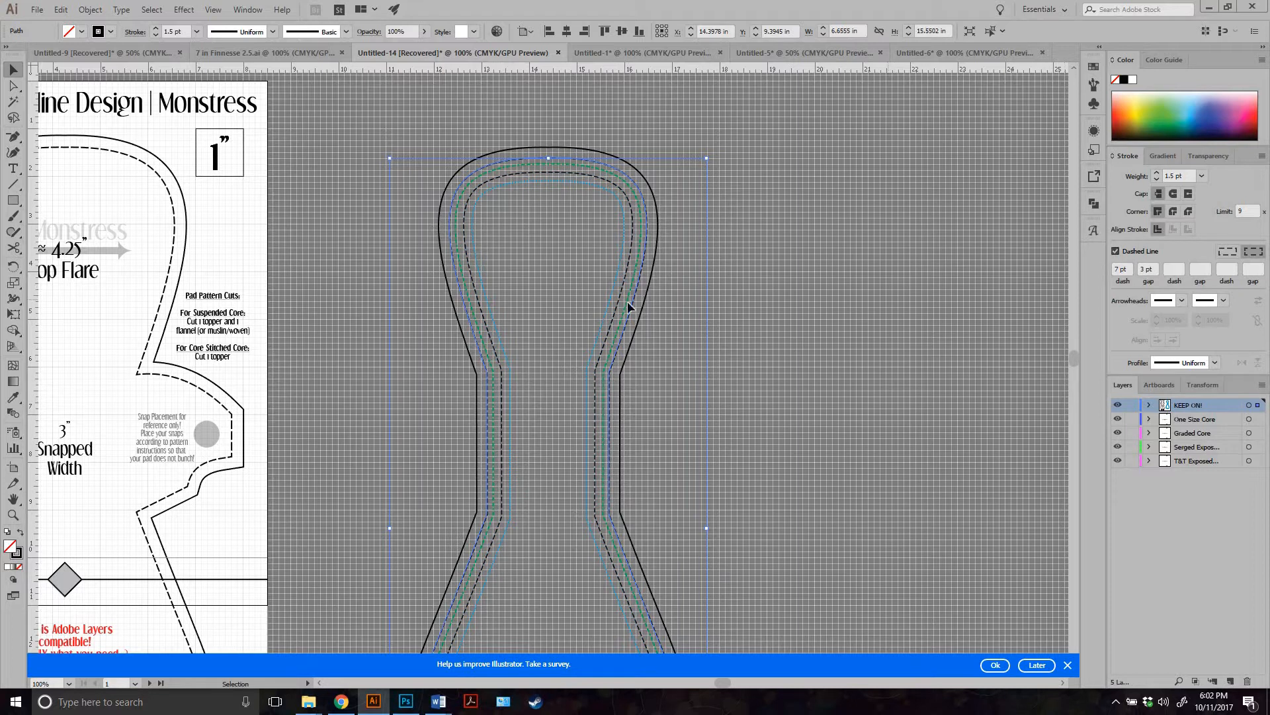
click(911, 275)
Give the new outer dashed outline a 20 pt dash length and 75% opacity for the T&T exposed core line
scroll(721, 371, down, 10)
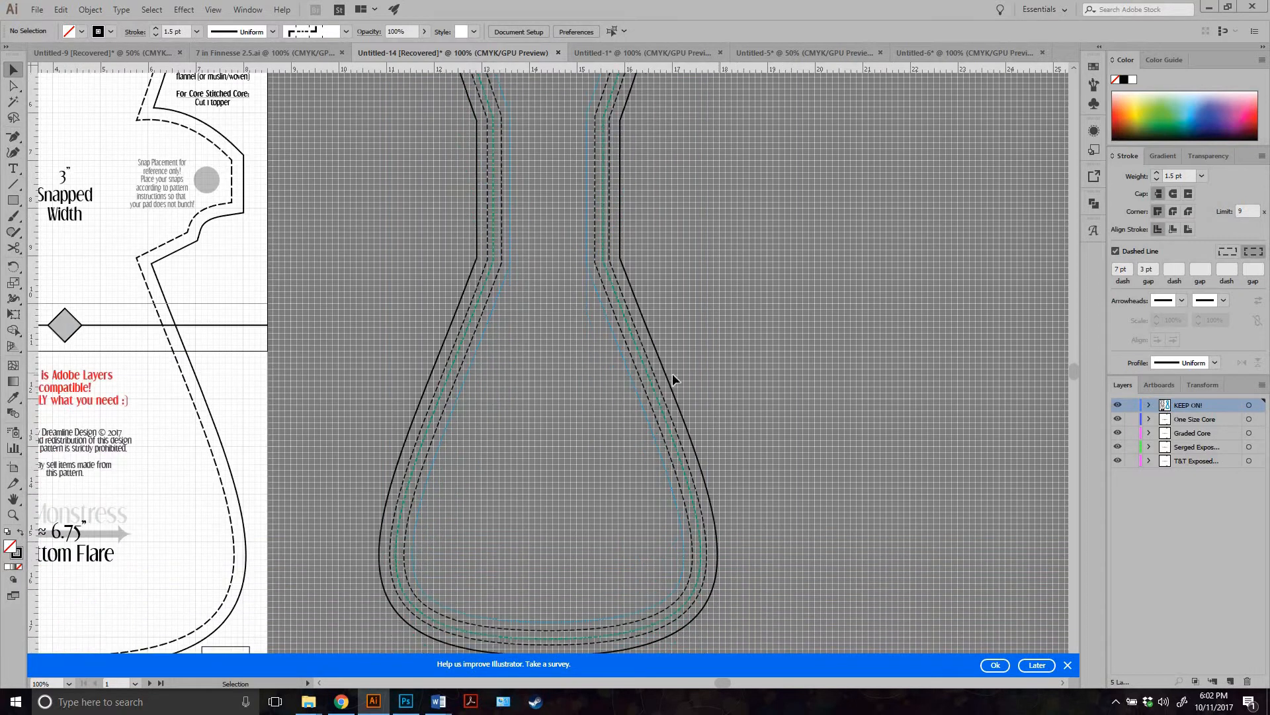
scroll(280, 452, down, 2)
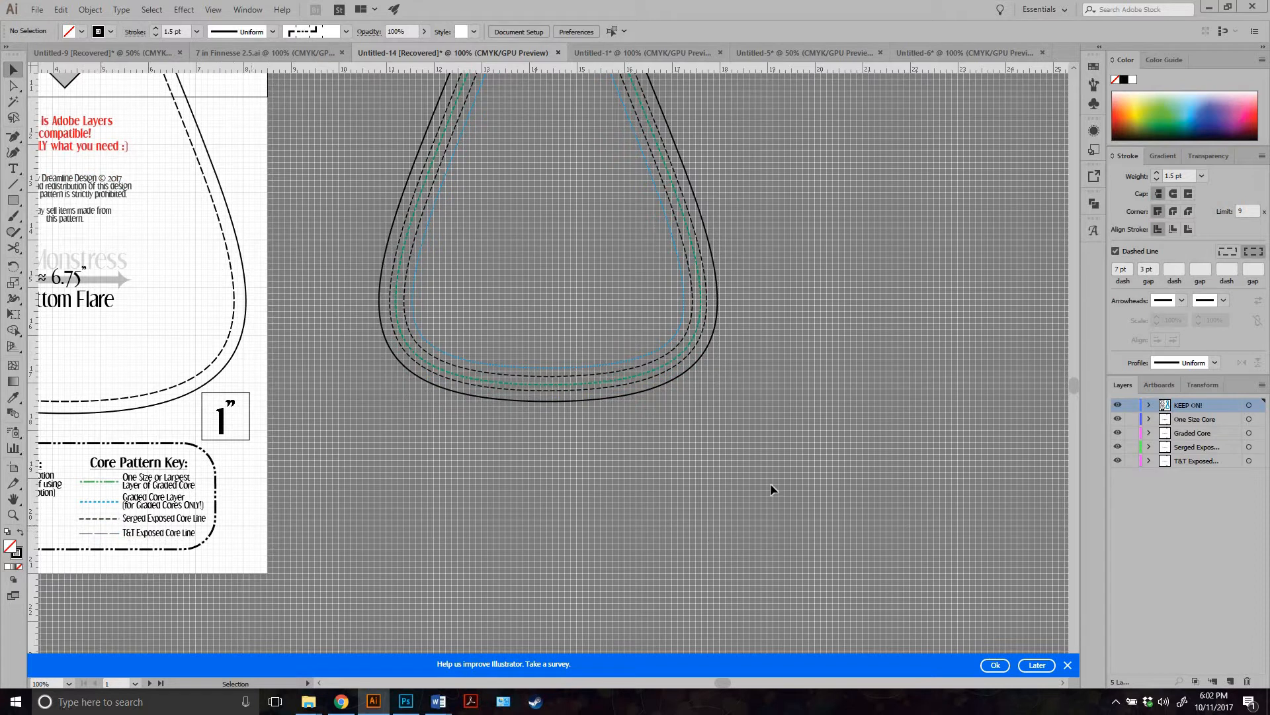
scroll(770, 483, up, 12)
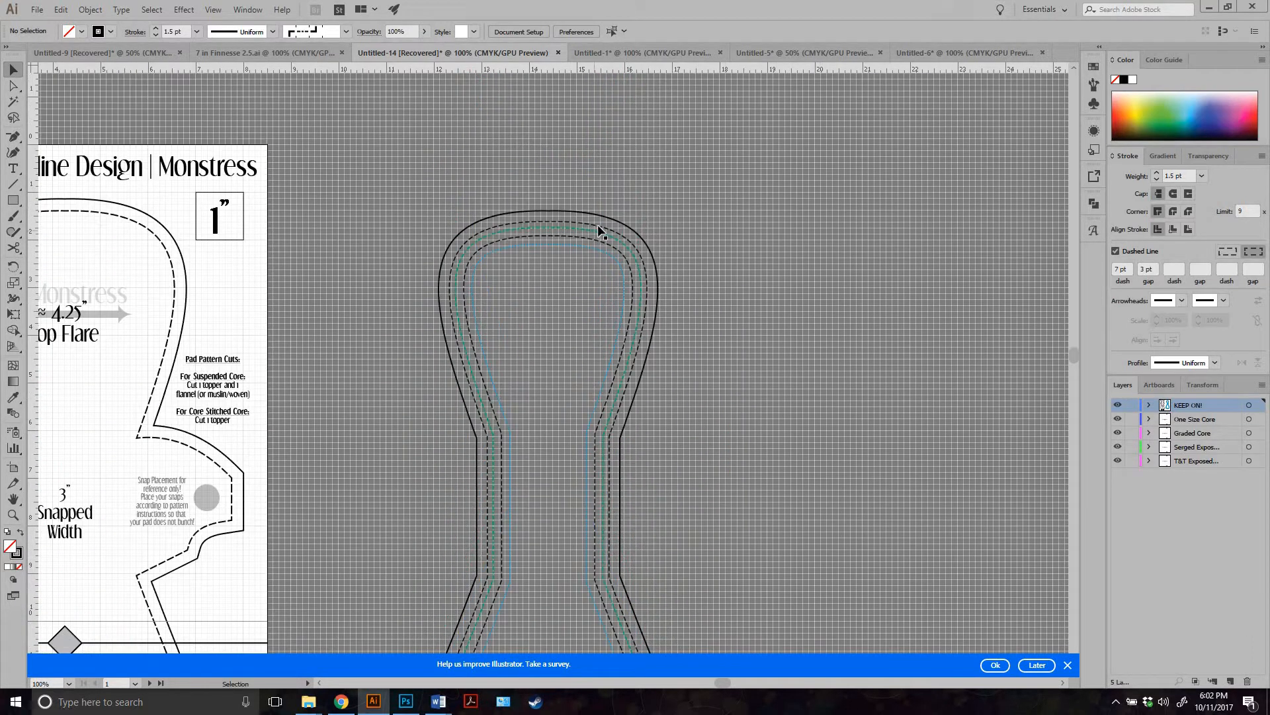
click(597, 225)
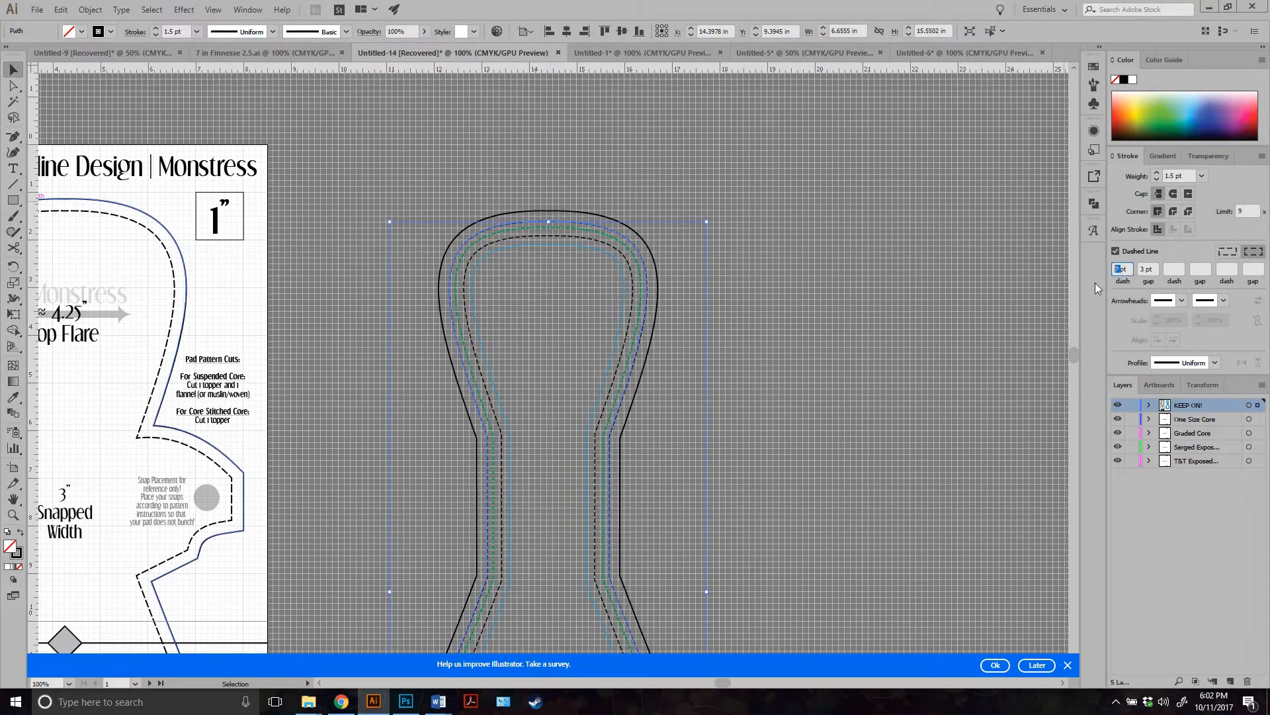
text(20)
key(Return)
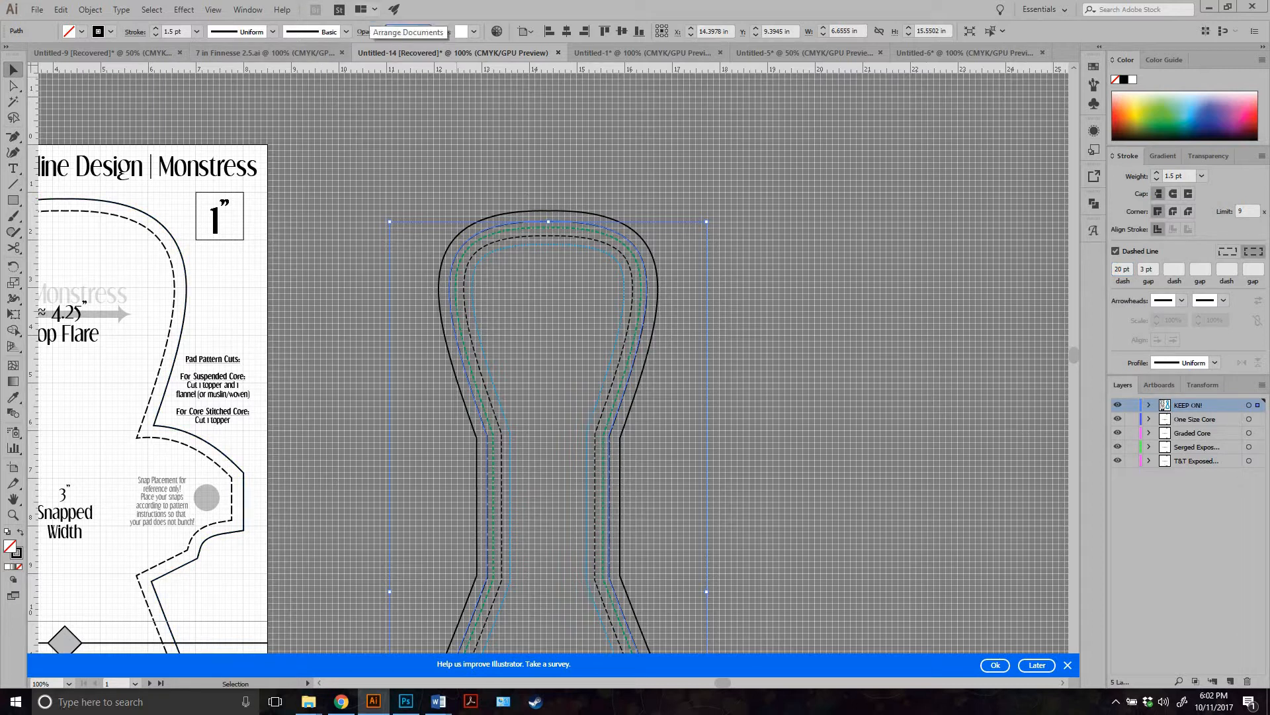
click(863, 228)
scroll(845, 257, down, 2)
scroll(840, 248, down, 10)
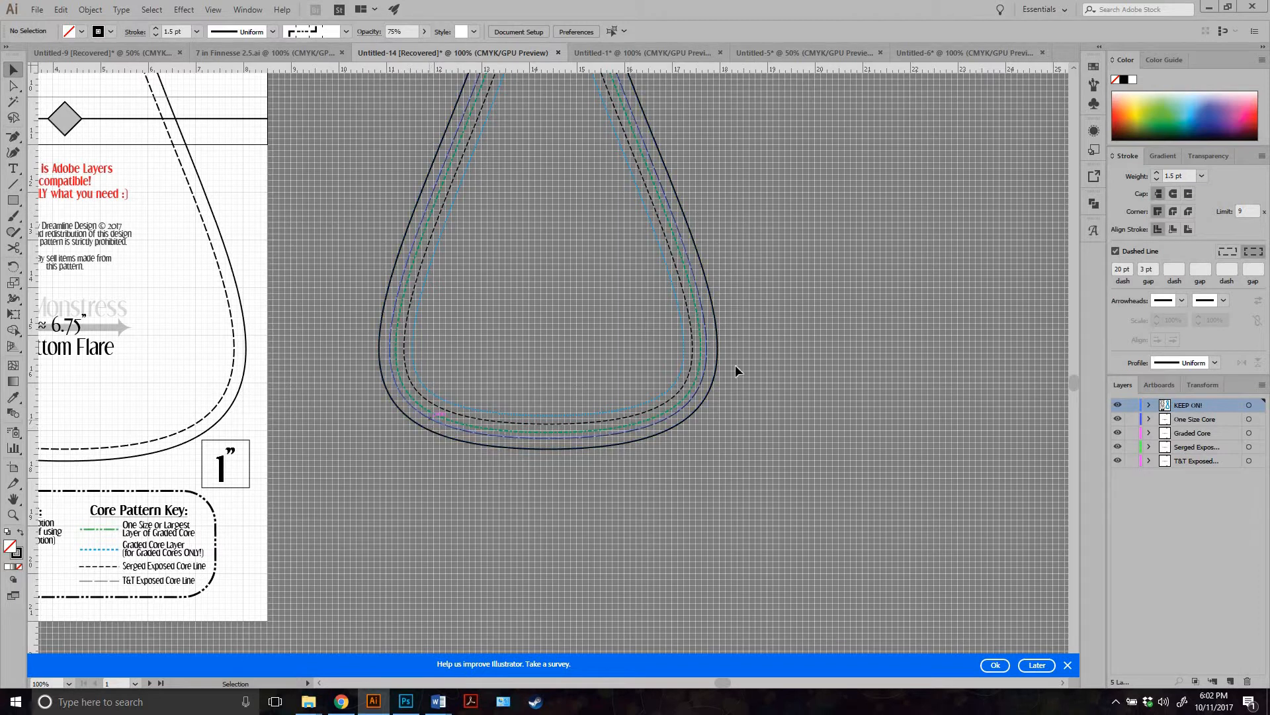
Select all the wingless core outlines and move them onto the artboard, aligned over the winged pad pattern
scroll(827, 260, up, 5)
scroll(827, 259, up, 1)
key(ctrl+minus)
key(ctrl+minus)
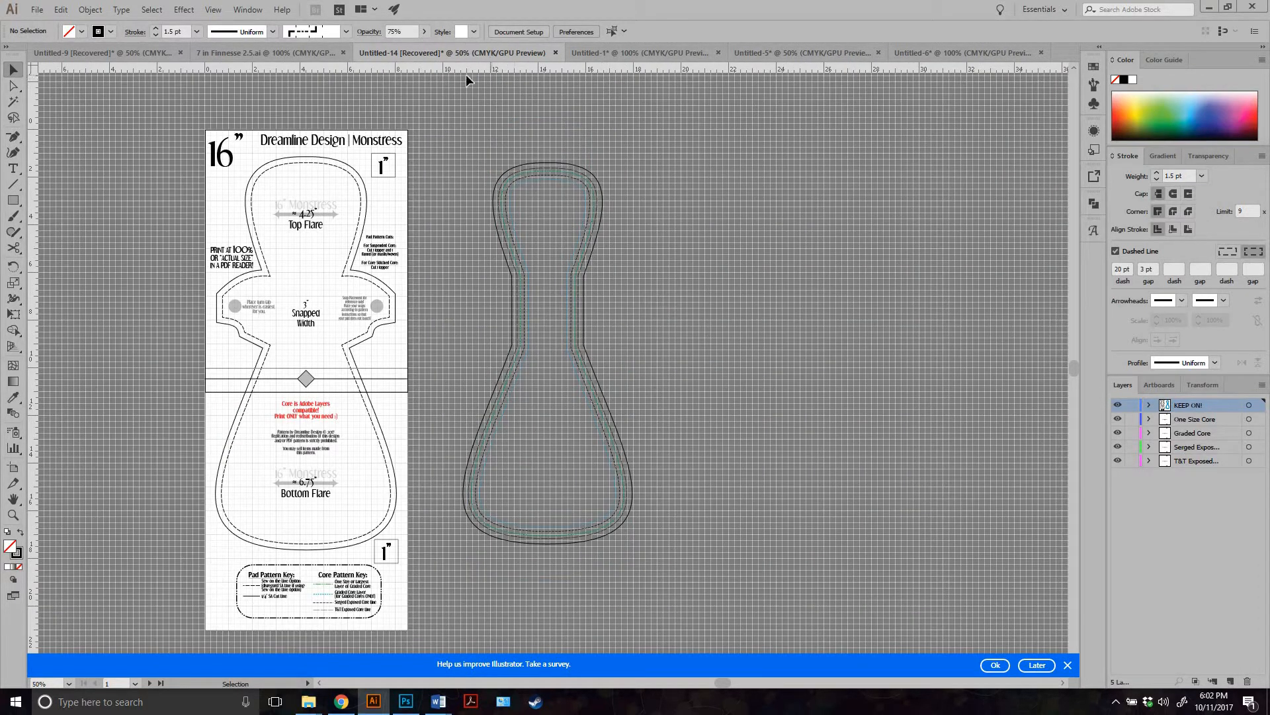
click(577, 228)
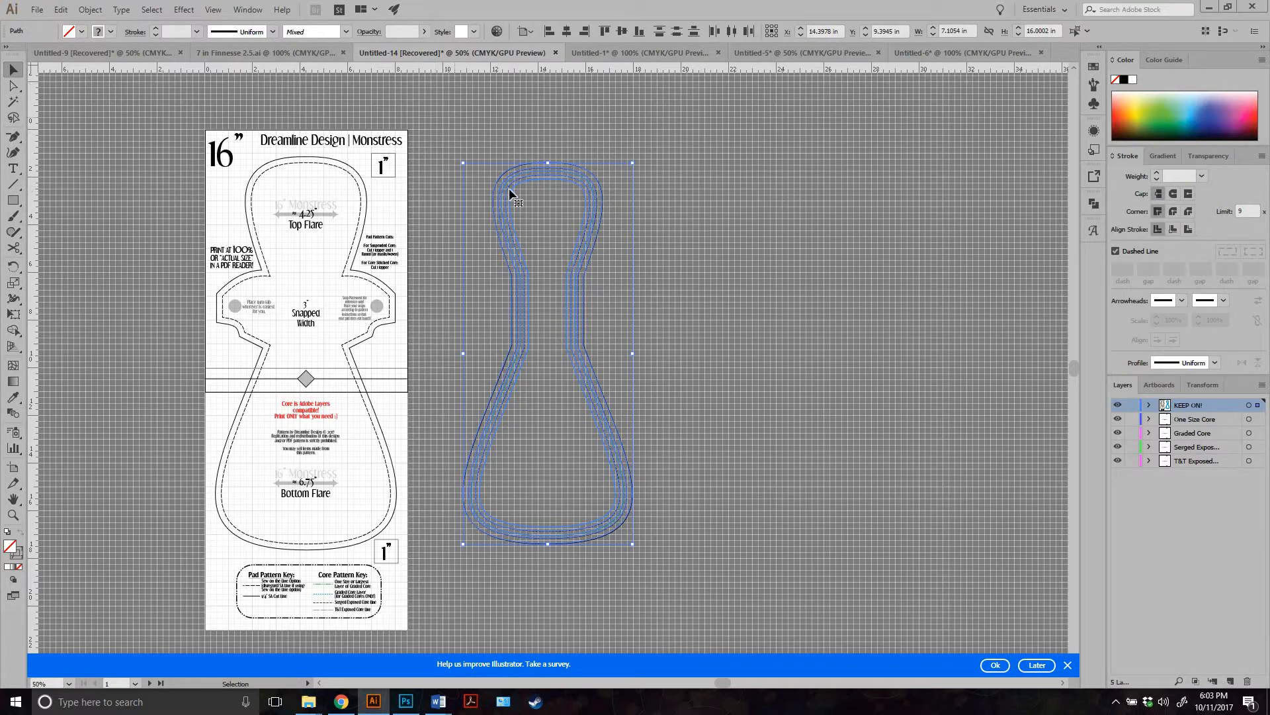
drag(509, 172, 268, 174)
click(576, 426)
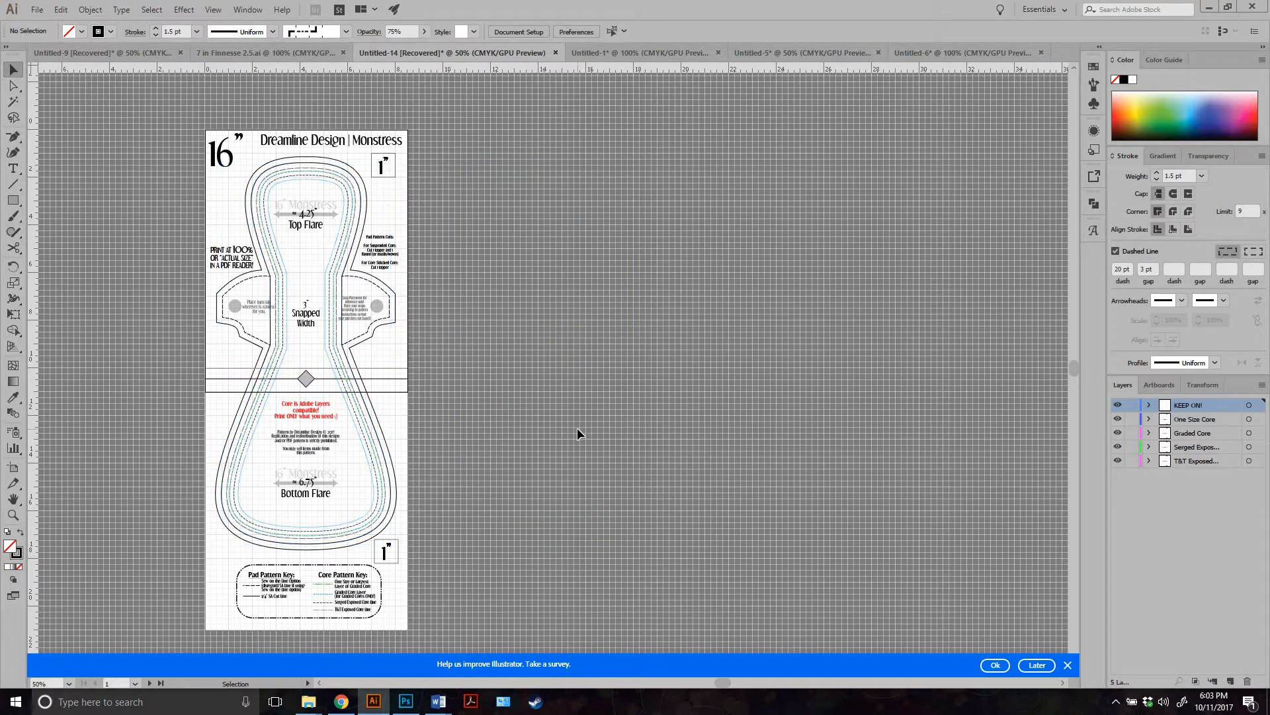
Delete the solid wingless outline that runs through the wing areas of the pad pattern
key(ctrl+plus)
key(ctrl+plus)
key(ctrl+plus)
key(ctrl+plus)
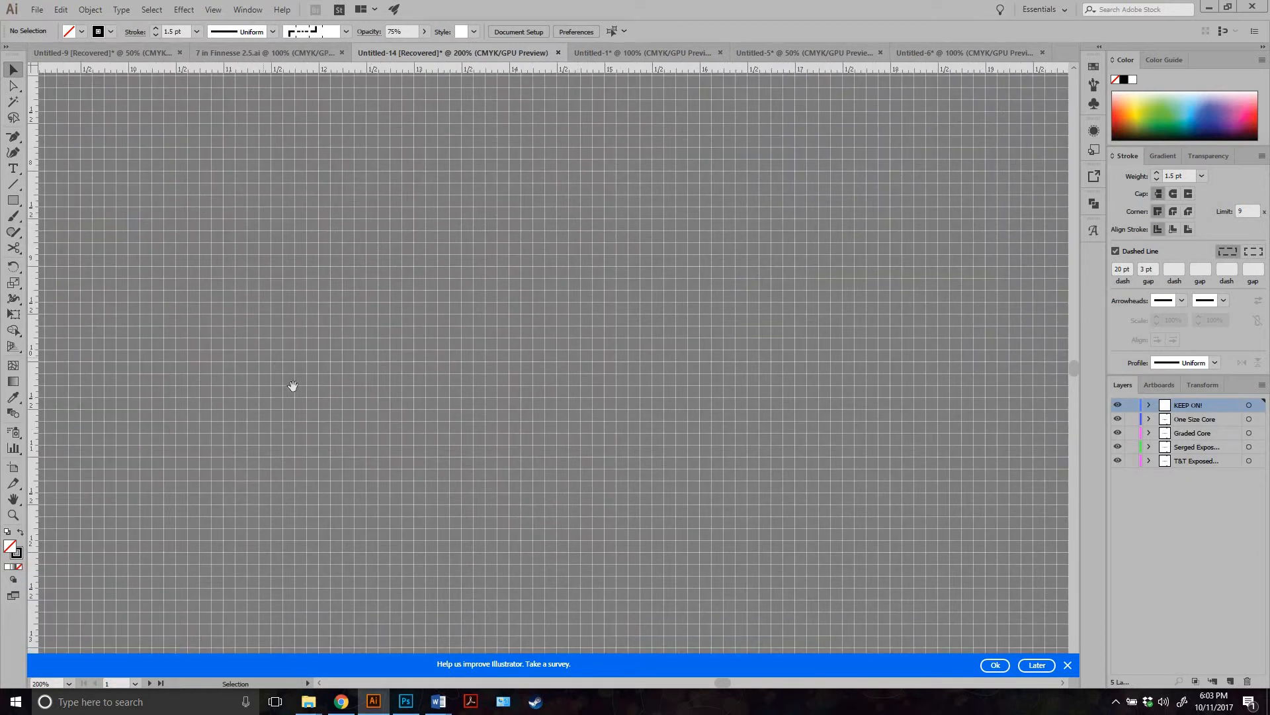
drag(293, 386, 857, 436)
drag(383, 329, 474, 306)
drag(544, 360, 734, 350)
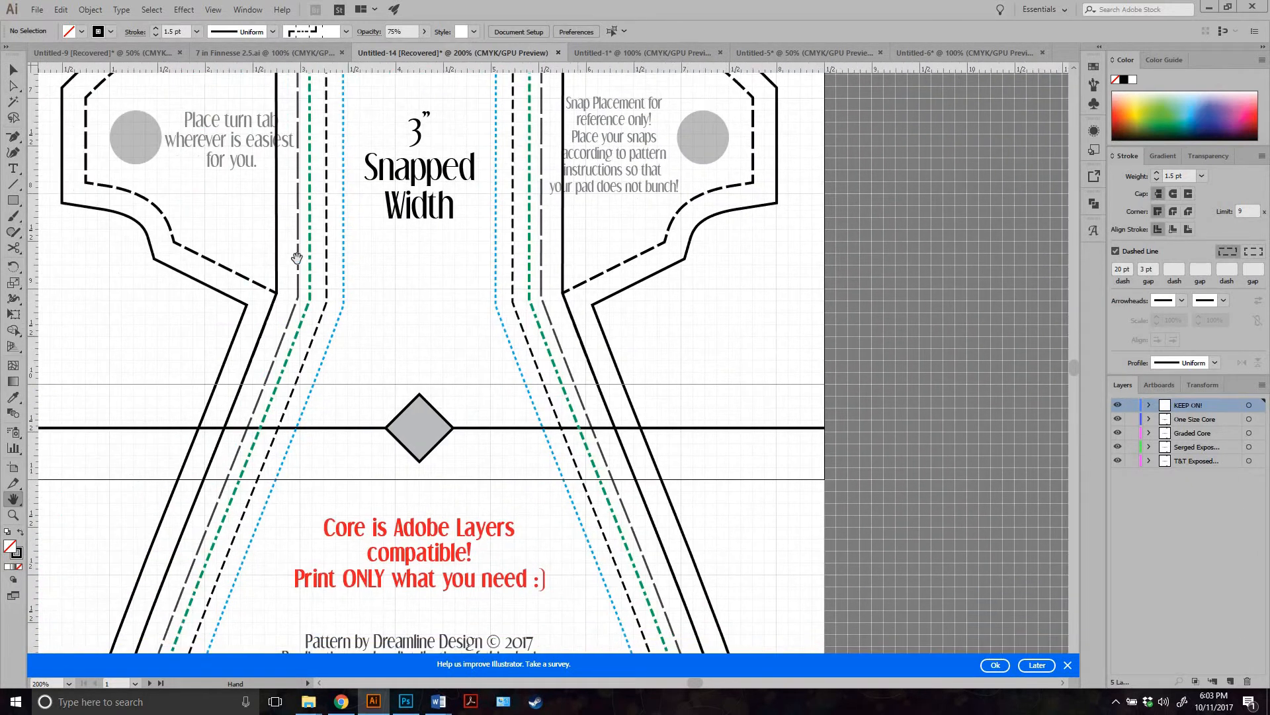
drag(526, 227, 546, 446)
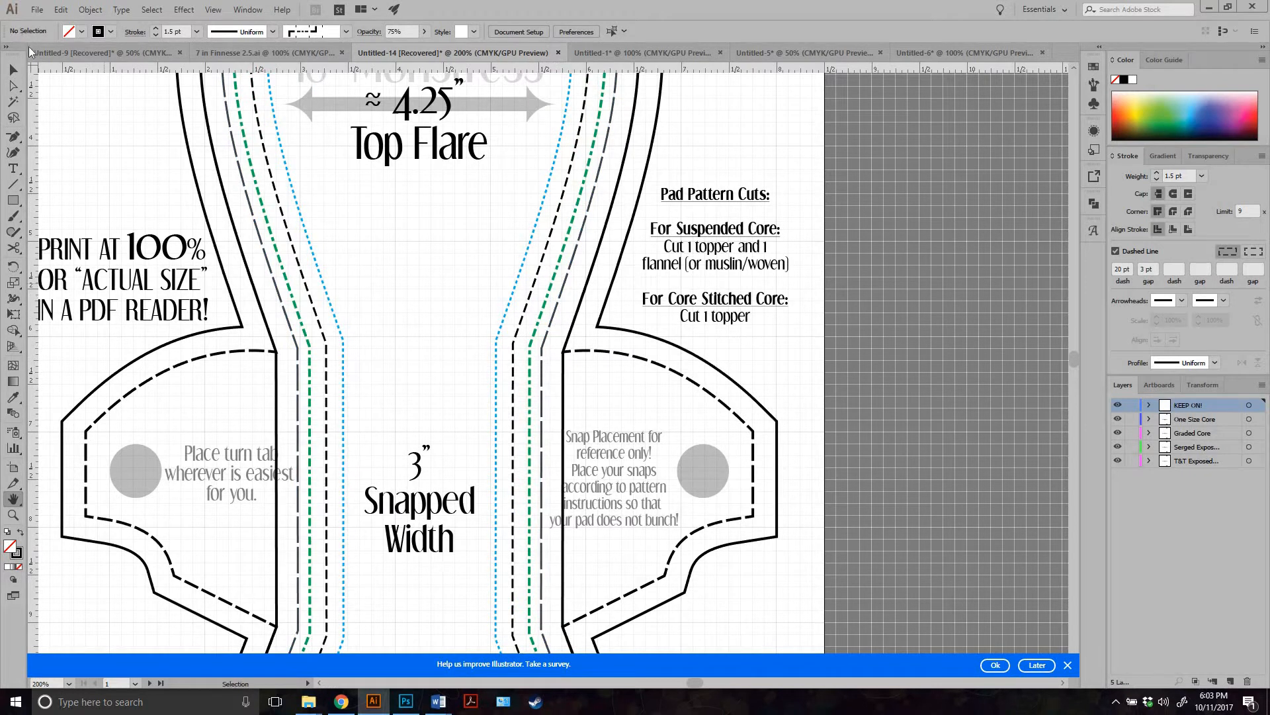
click(13, 70)
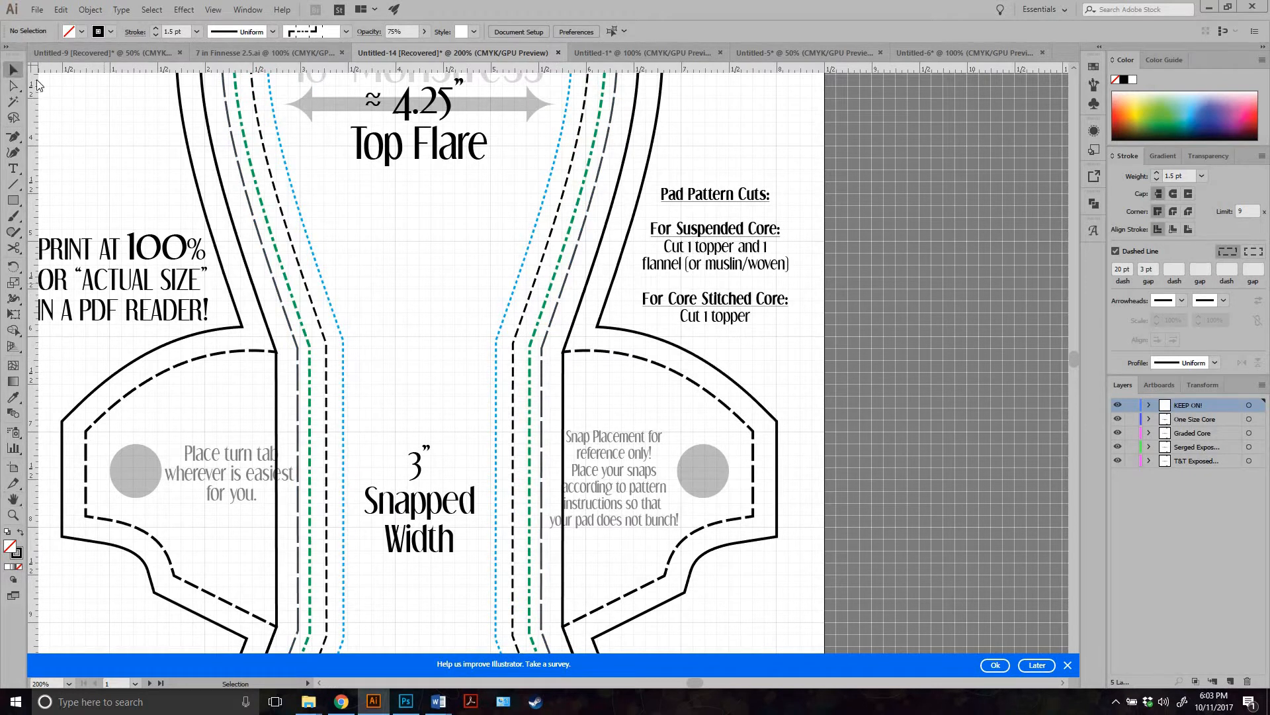
click(564, 405)
key(Delete)
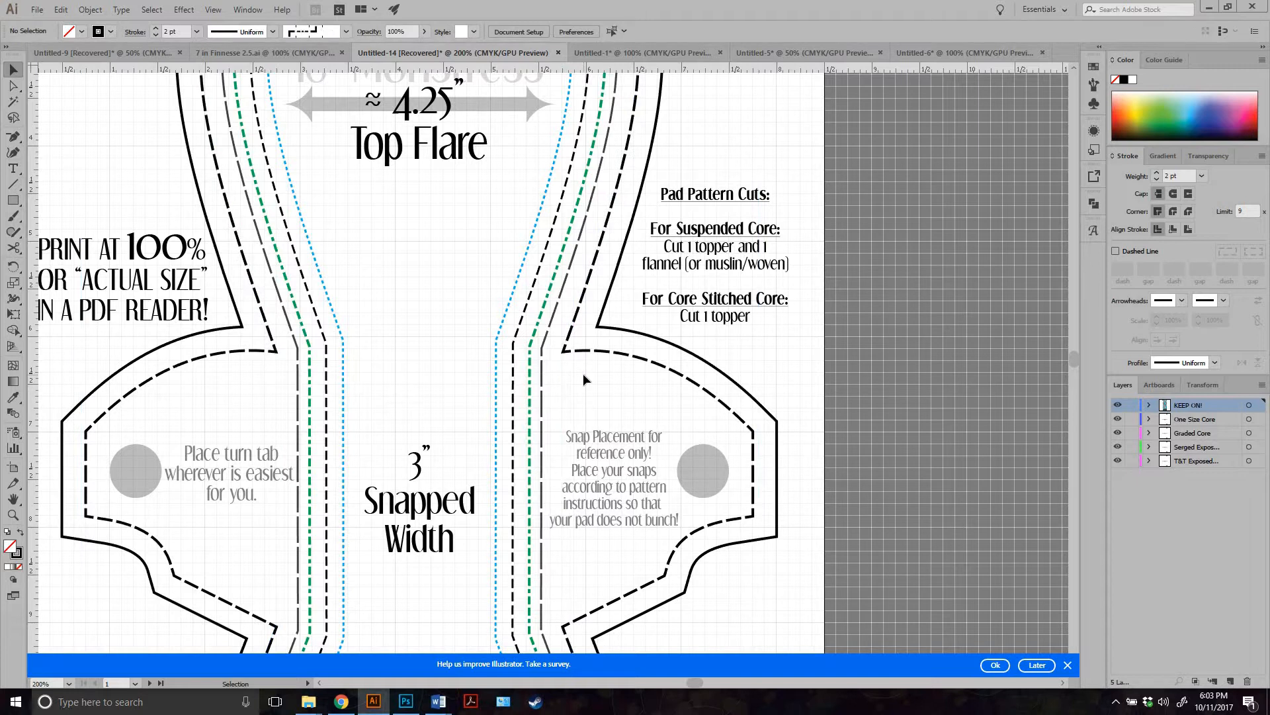
Lower the opacity of the outermost long-dashed core outline to 50%
scroll(559, 336, up, 5)
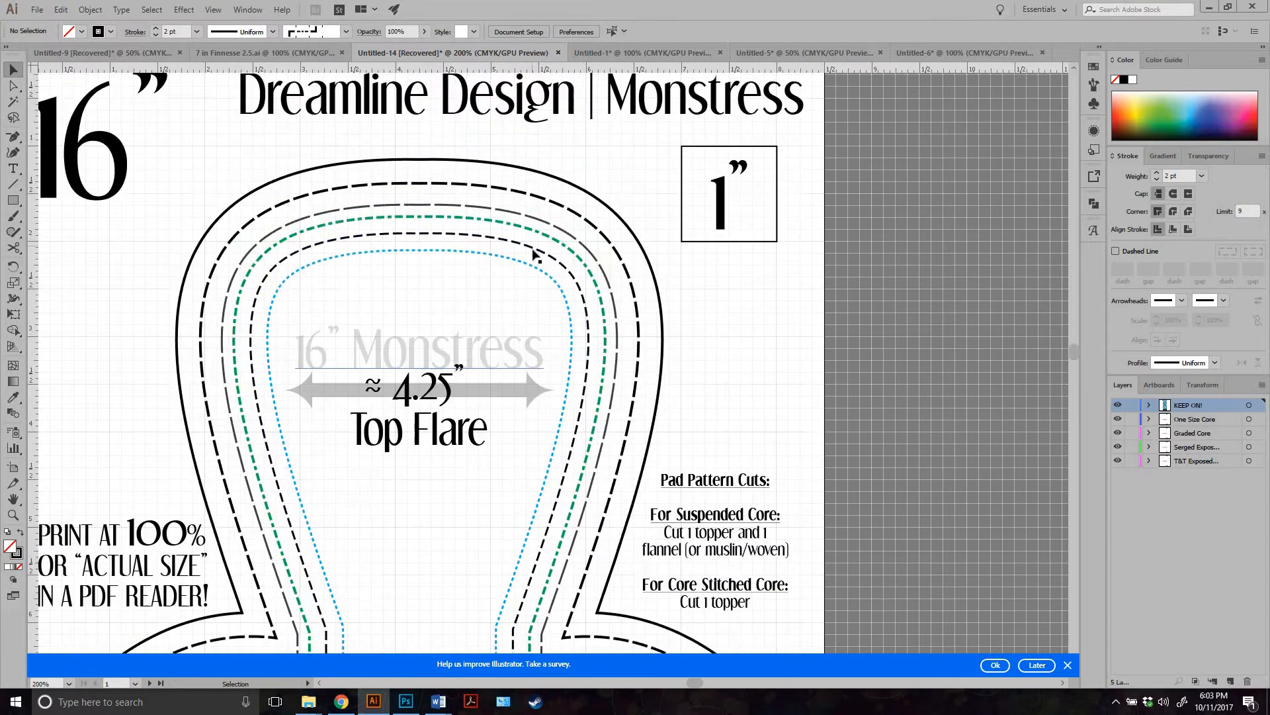
click(468, 205)
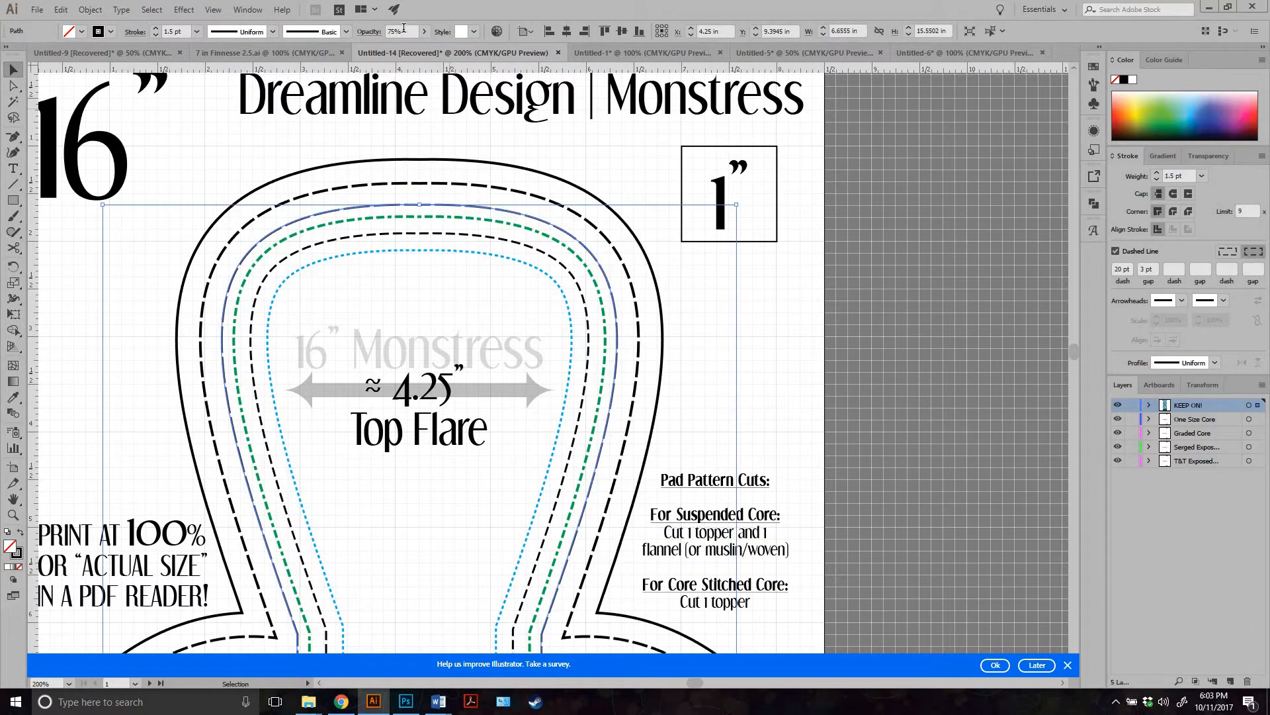
click(404, 28)
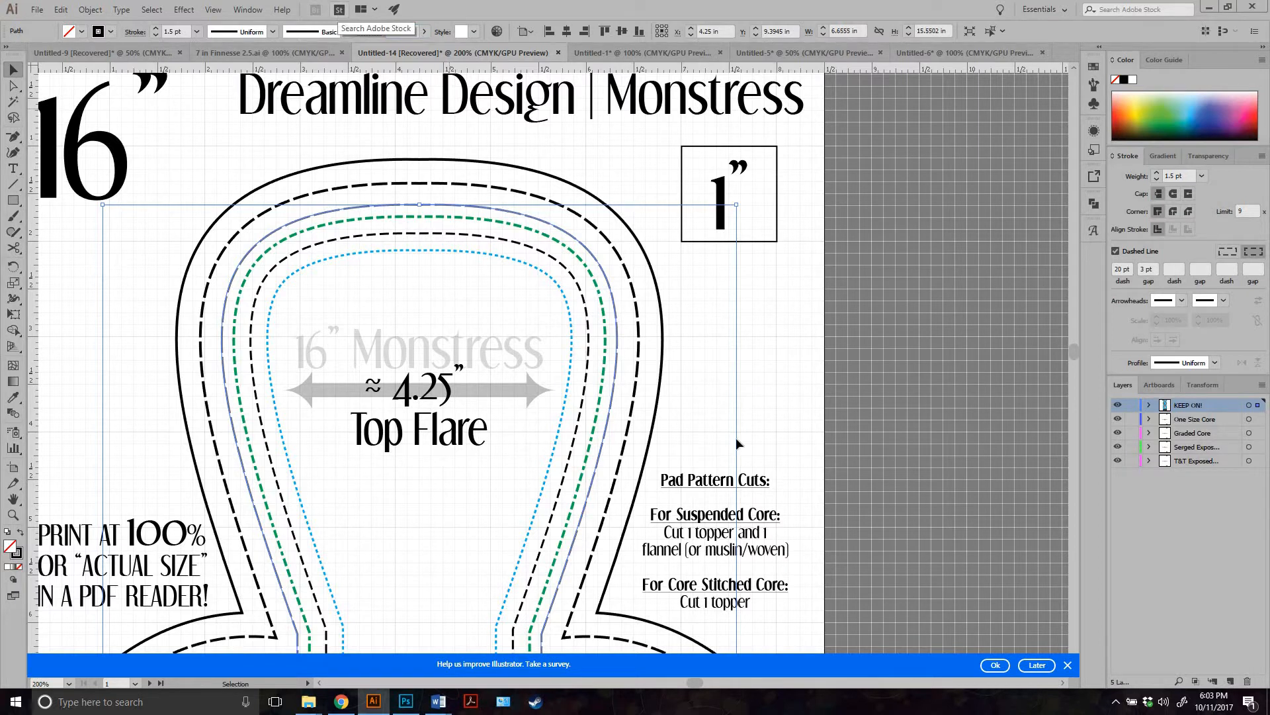
text(50)
click(786, 375)
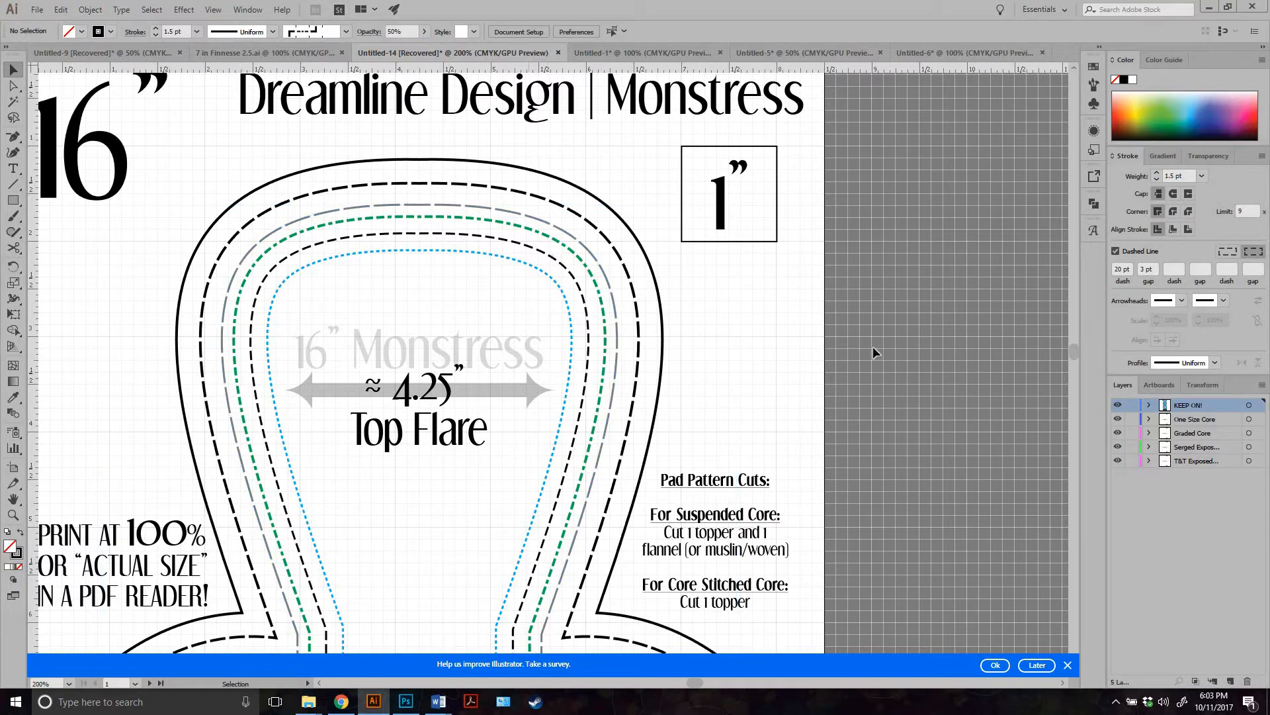
Examine the nested core outlines along the whole pad pattern, from the top flare through the wings to the bottom flare
scroll(810, 427, down, 10)
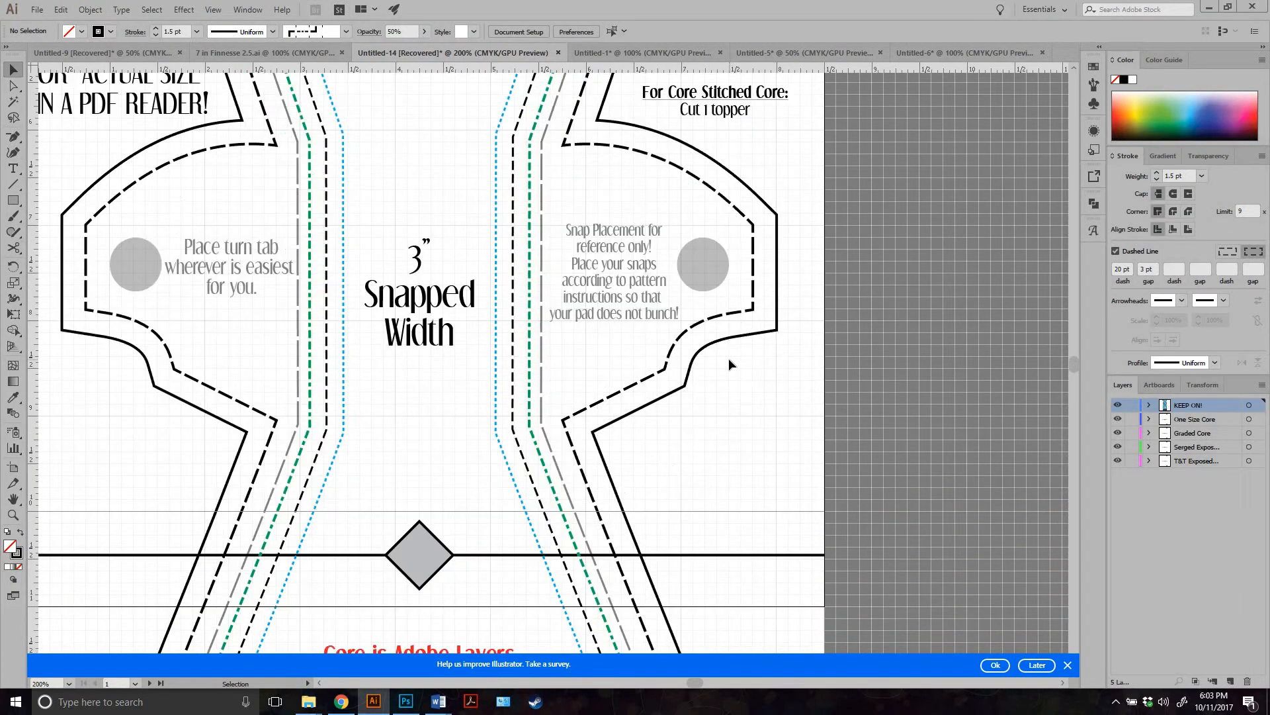
scroll(729, 359, down, 14)
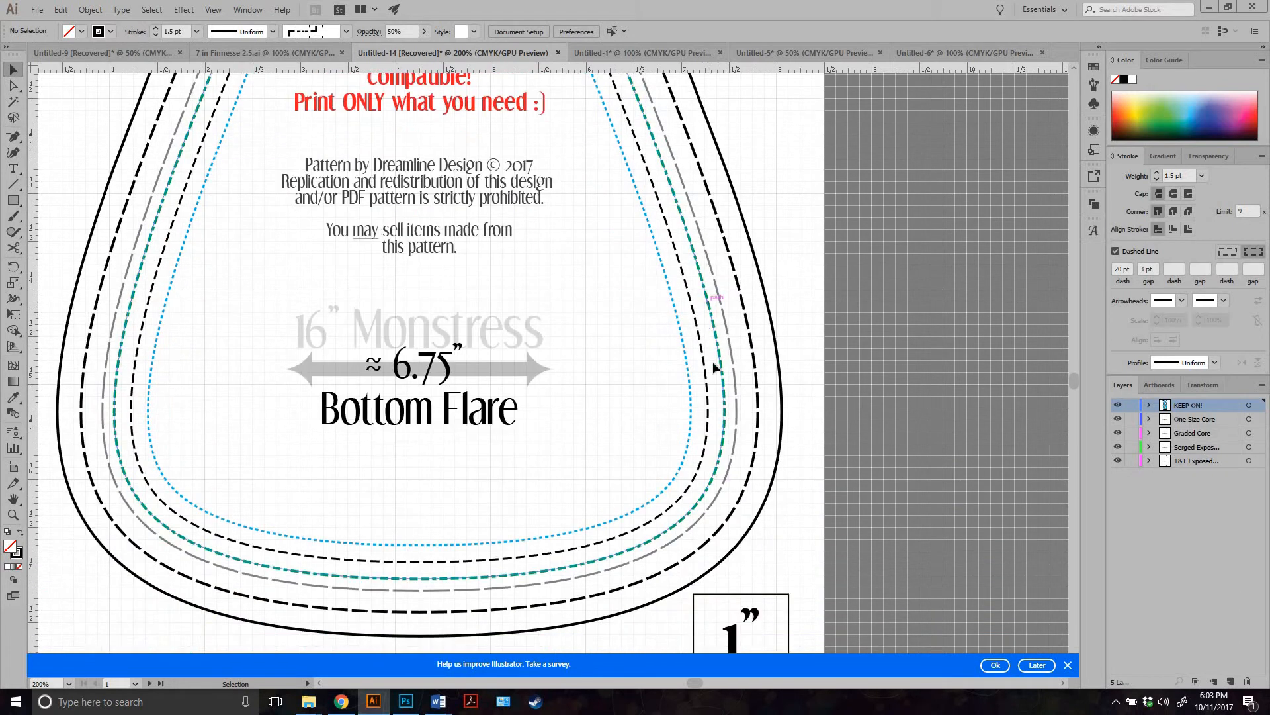
scroll(715, 367, down, 1)
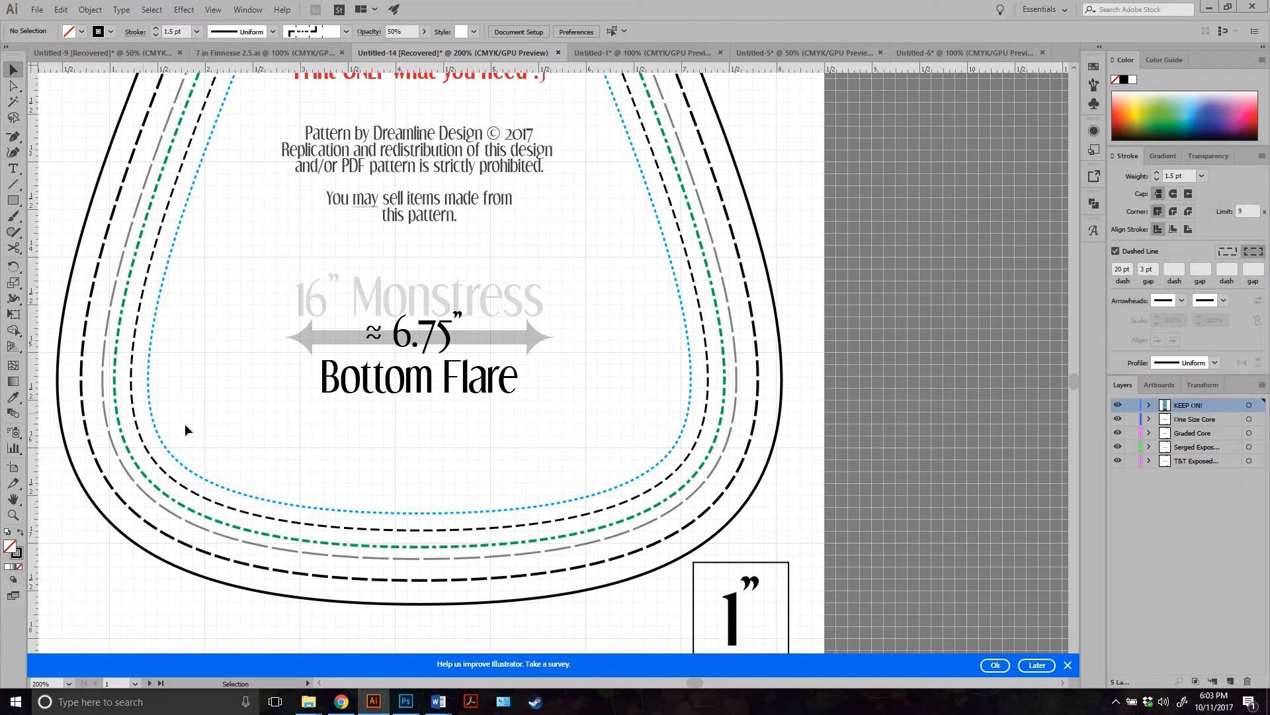
scroll(519, 447, up, 8)
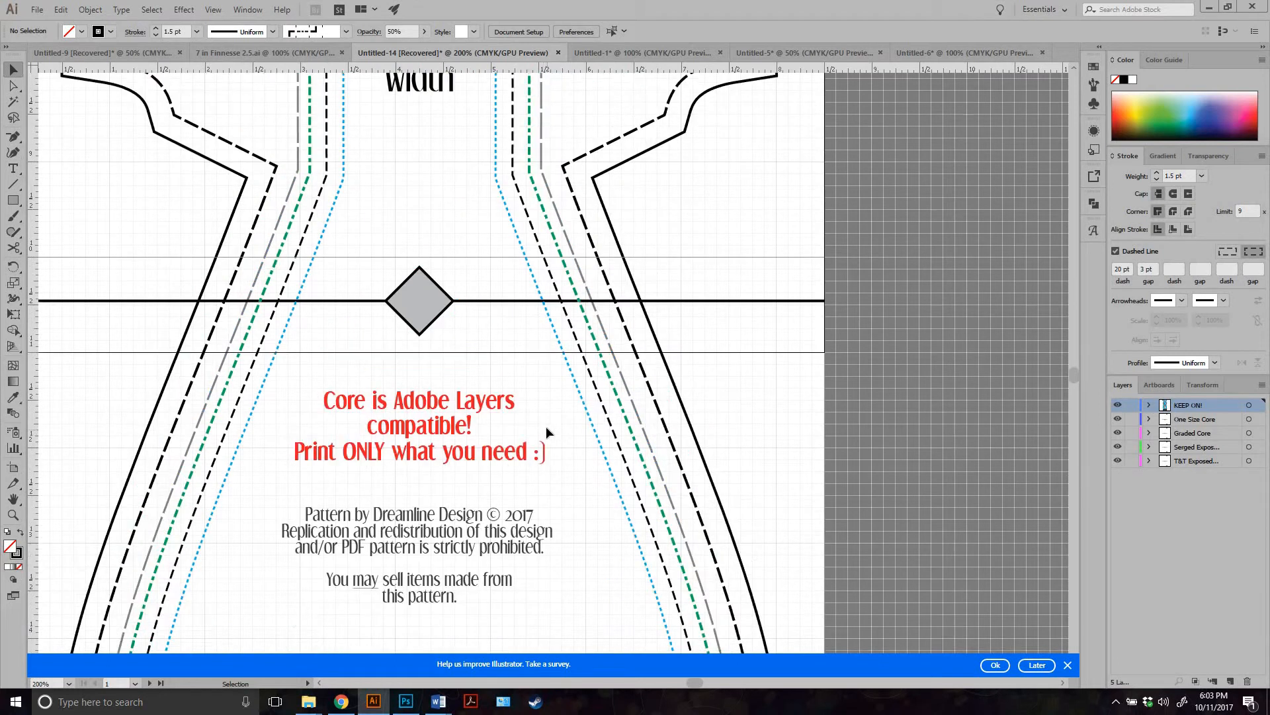
scroll(546, 423, up, 10)
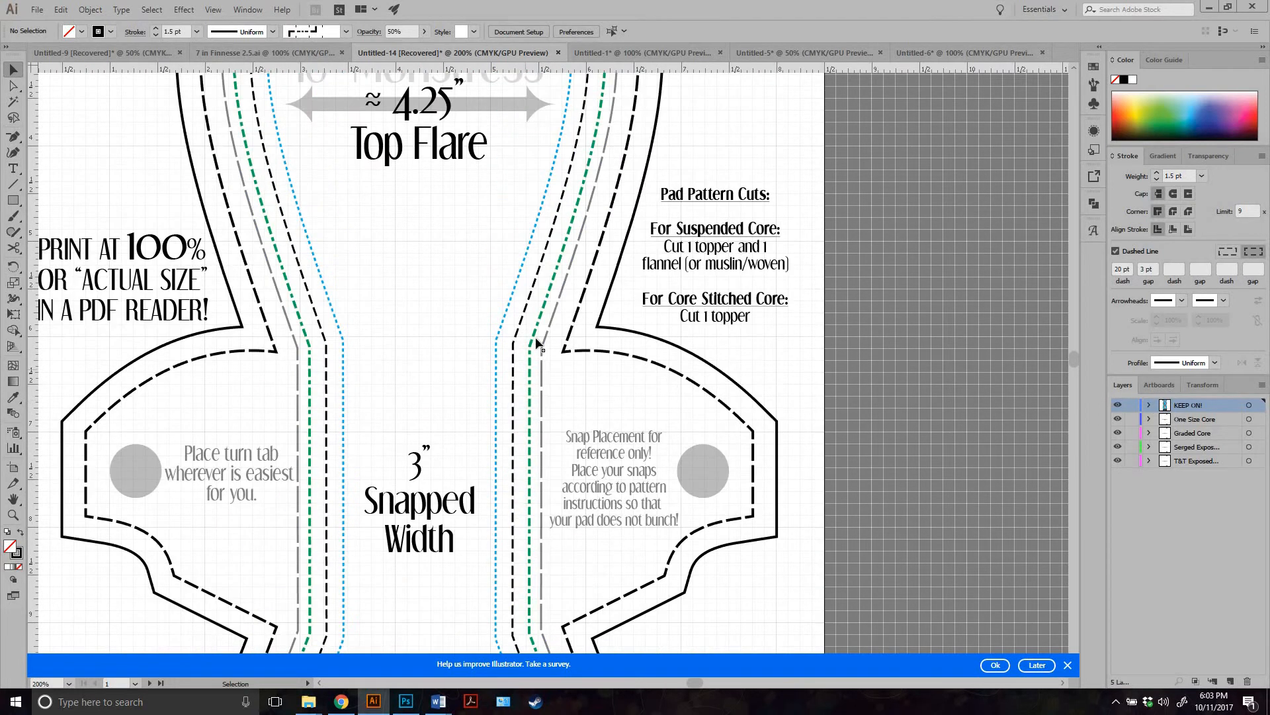
scroll(538, 342, up, 6)
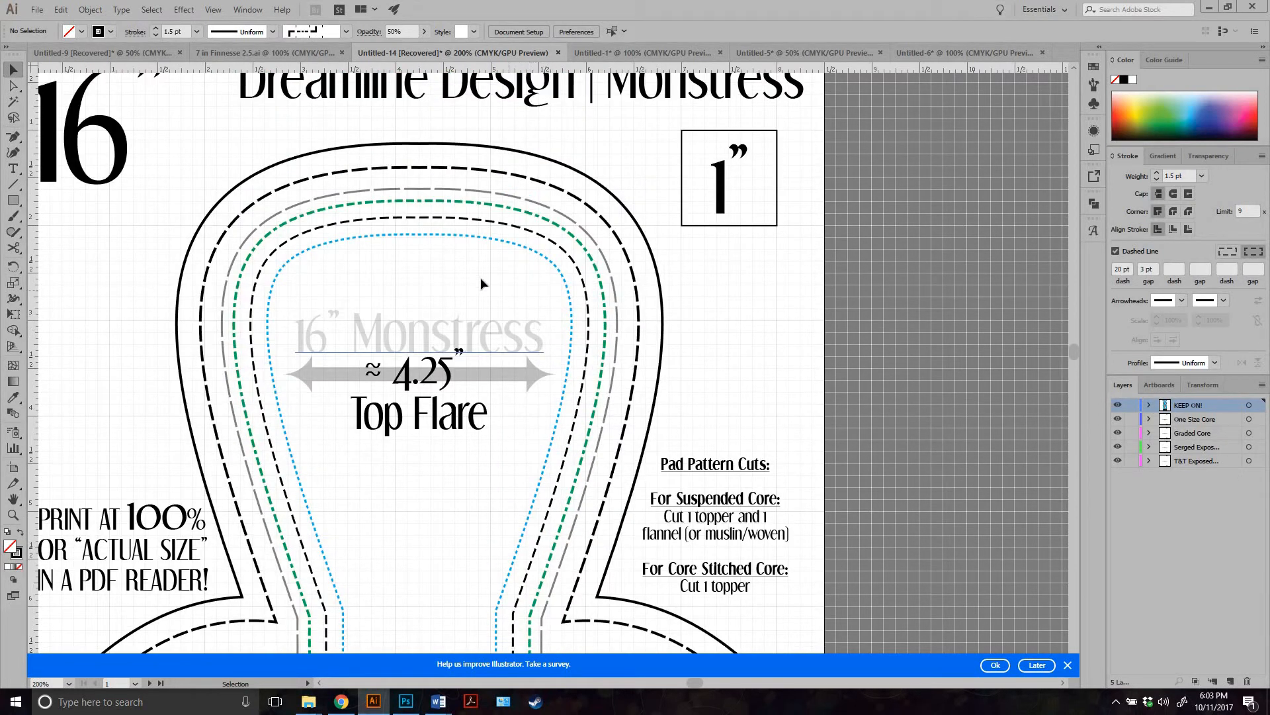
scroll(1045, 315, down, 1)
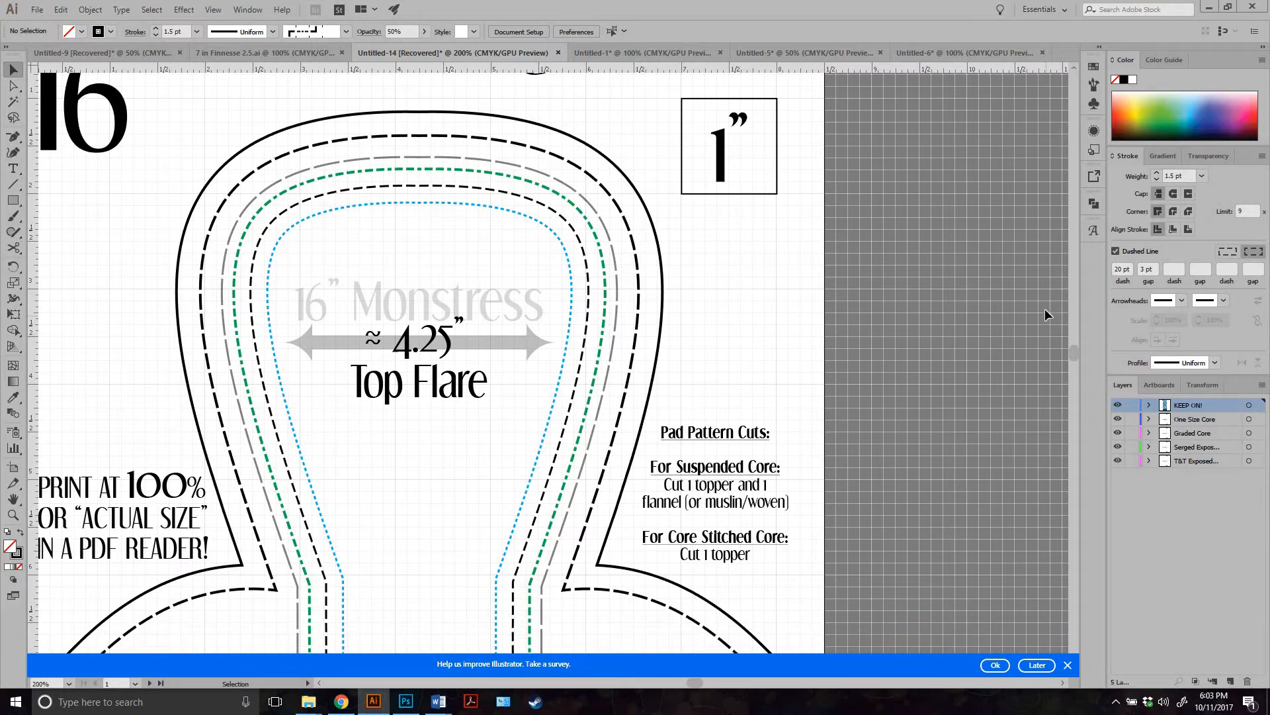